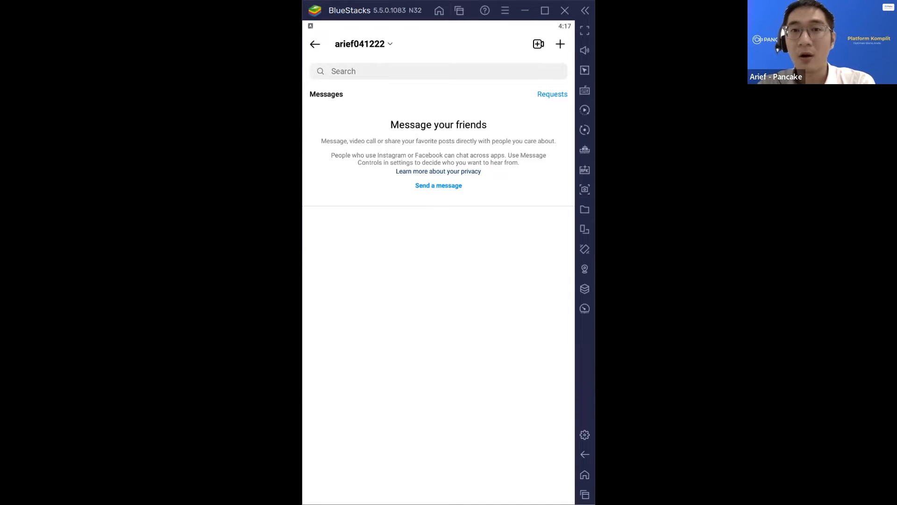
- Leave the messages inbox and return to the Instagram home feed
{"action": "left_click", "coordinate": [411, 72]}
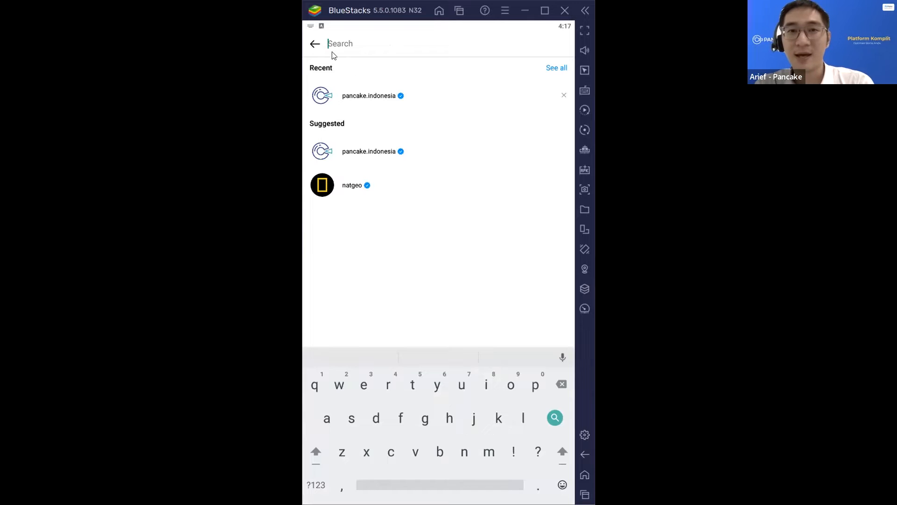
{"action": "left_click", "coordinate": [318, 44]}
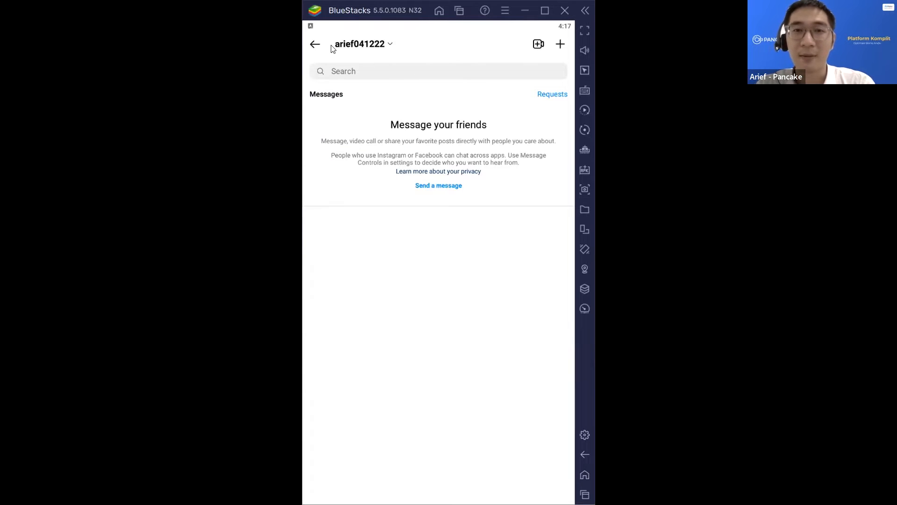
{"action": "left_click", "coordinate": [315, 44]}
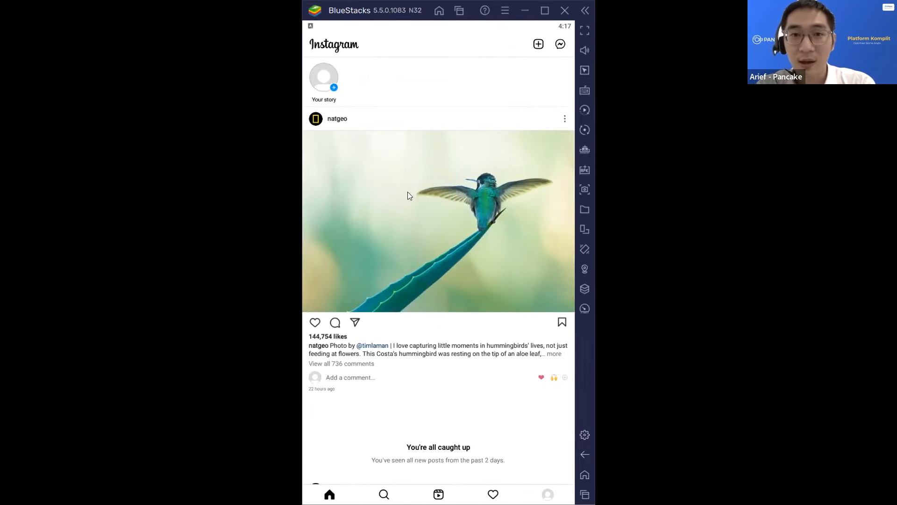
{"action": "scroll", "coordinate": [418, 184], "scroll_direction": "down", "scroll_amount": 2}
{"action": "scroll", "coordinate": [419, 184], "scroll_direction": "up", "scroll_amount": 3}
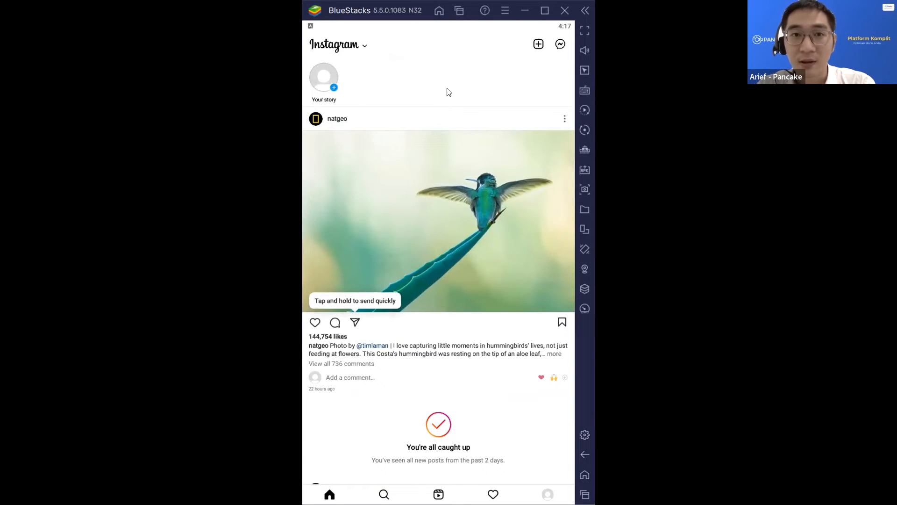
{"action": "scroll", "coordinate": [486, 148], "scroll_direction": "down", "scroll_amount": 3}
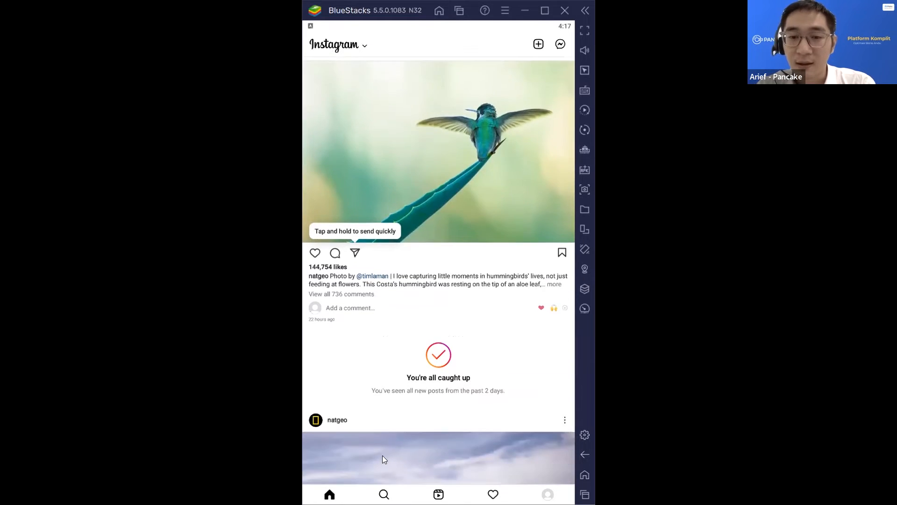
- Open the pancake.indonesia profile from the recent searches on the Search page
{"action": "left_click", "coordinate": [384, 494]}
{"action": "left_click", "coordinate": [375, 42]}
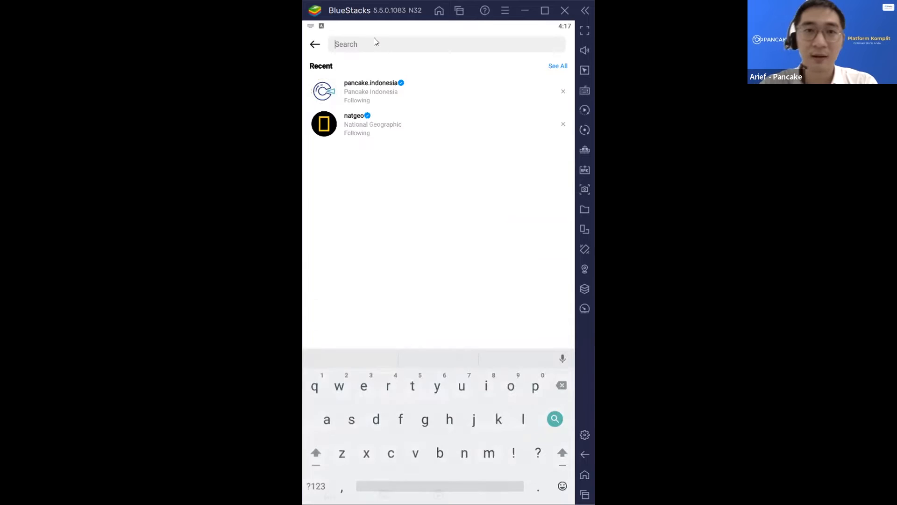
{"action": "left_click", "coordinate": [379, 86]}
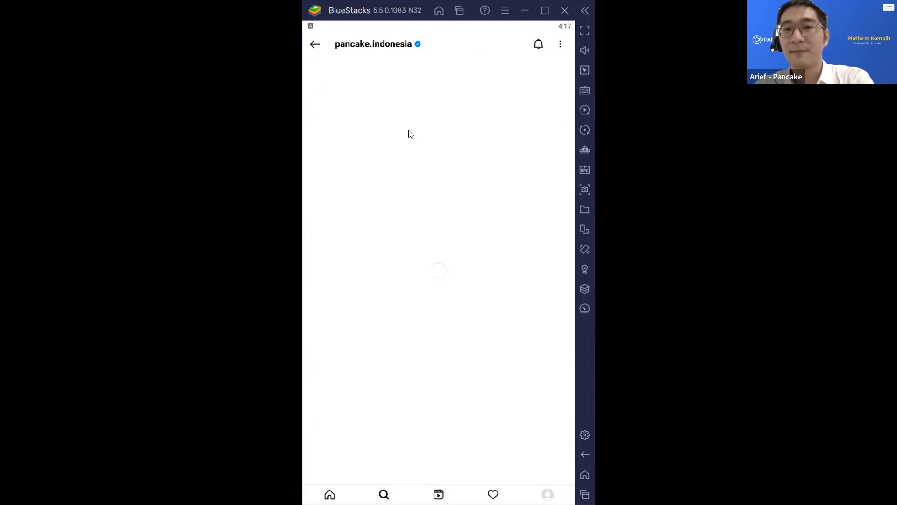
- Scroll back to the top of the pancake.indonesia profile and start a chat with it
{"action": "scroll", "coordinate": [487, 231], "scroll_direction": "down", "scroll_amount": 5}
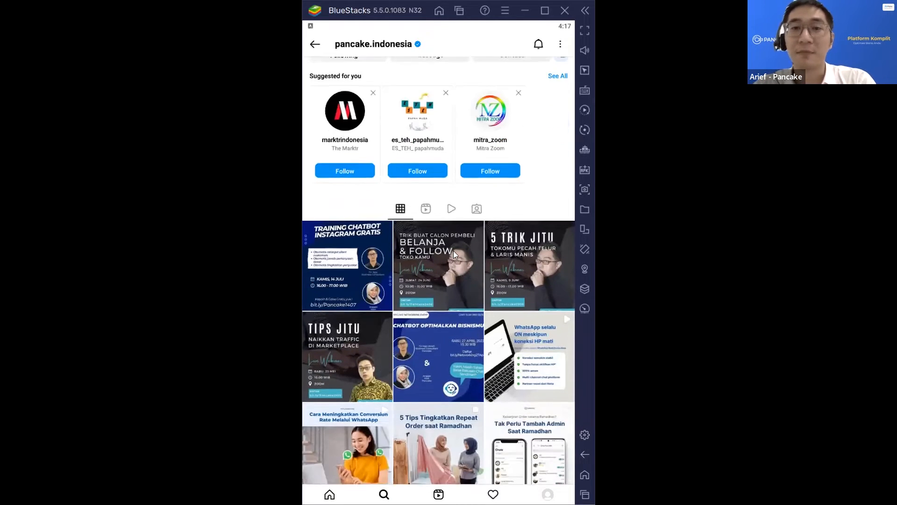
{"action": "scroll", "coordinate": [488, 231], "scroll_direction": "down", "scroll_amount": 4}
{"action": "scroll", "coordinate": [449, 224], "scroll_direction": "up", "scroll_amount": 4}
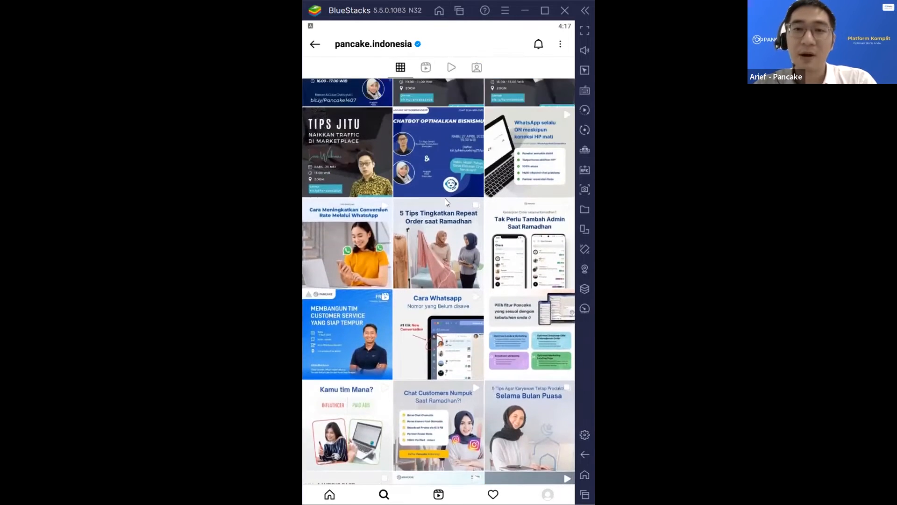
{"action": "scroll", "coordinate": [465, 196], "scroll_direction": "up", "scroll_amount": 5}
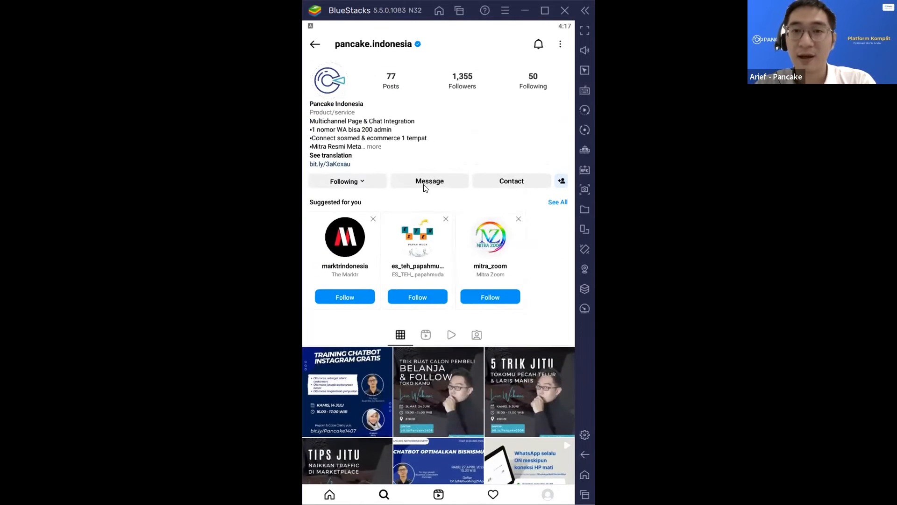
{"action": "left_click", "coordinate": [443, 185]}
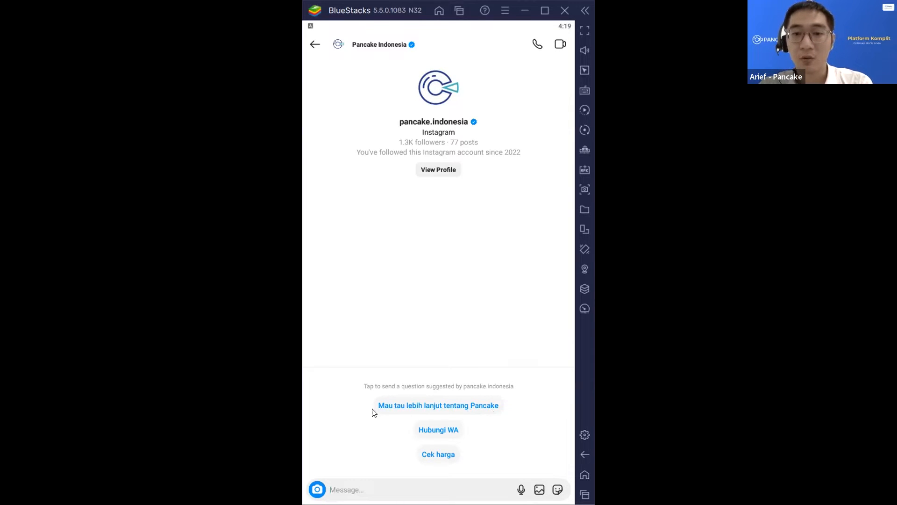
- Send 'Mau tau lebih lanjut tentang Pancake' and view the bot's feature menu image full size
{"action": "left_click", "coordinate": [442, 406]}
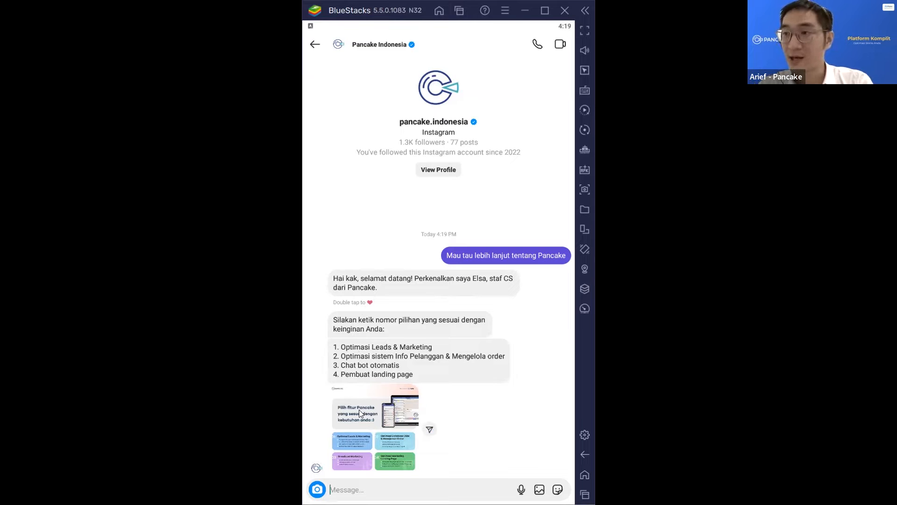
{"action": "left_click", "coordinate": [348, 415]}
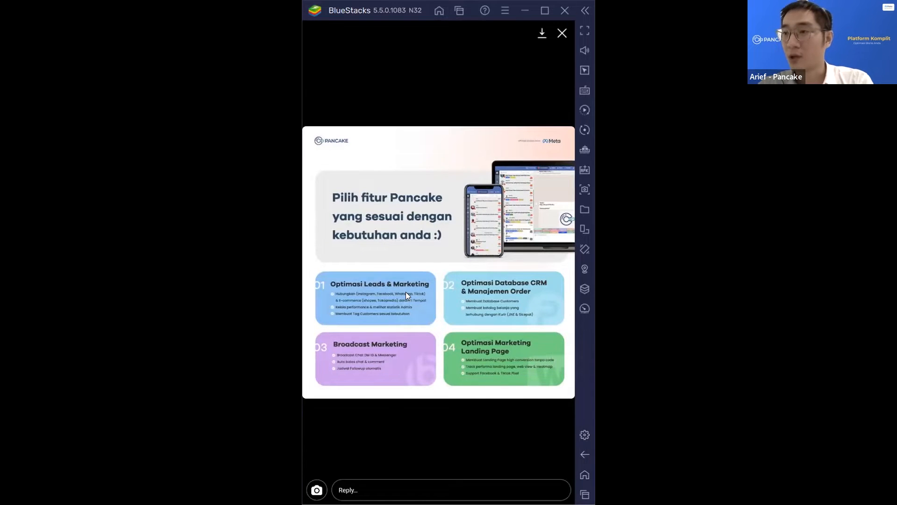
{"action": "left_click", "coordinate": [406, 292]}
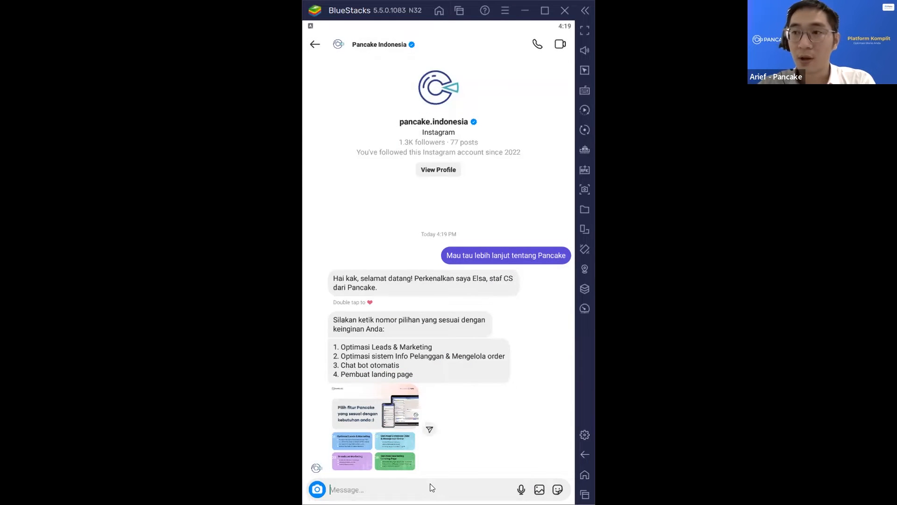
{"action": "left_click", "coordinate": [406, 490]}
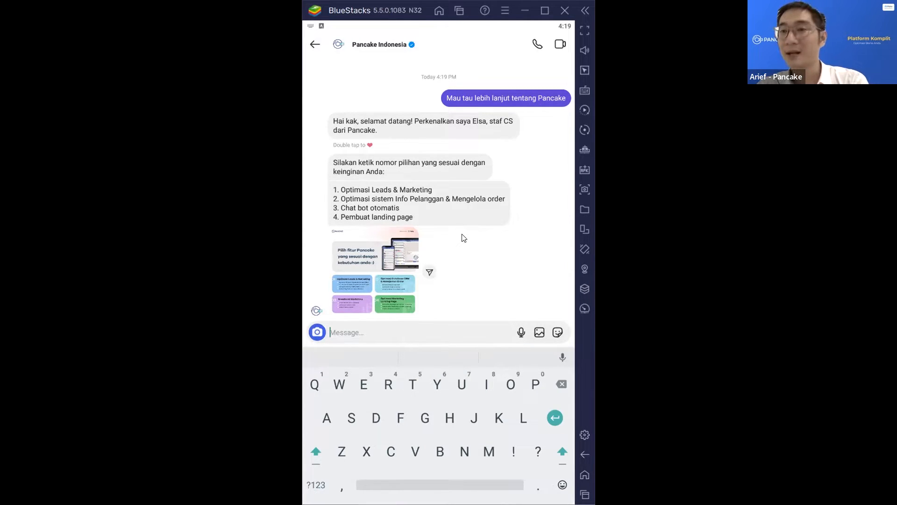
- Reply '1' to the chatbot to choose Optimasi Leads & Marketing
{"action": "type", "text": "1"}
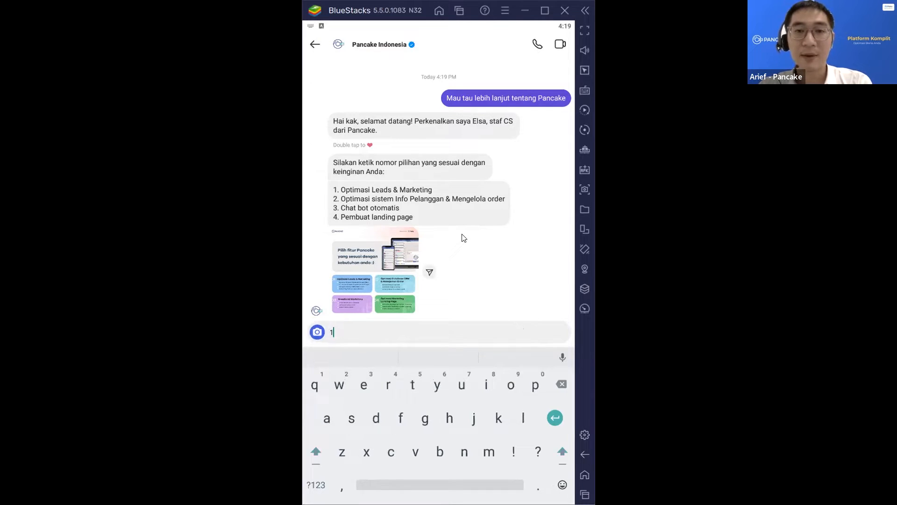
{"action": "key", "text": "BackSpace"}
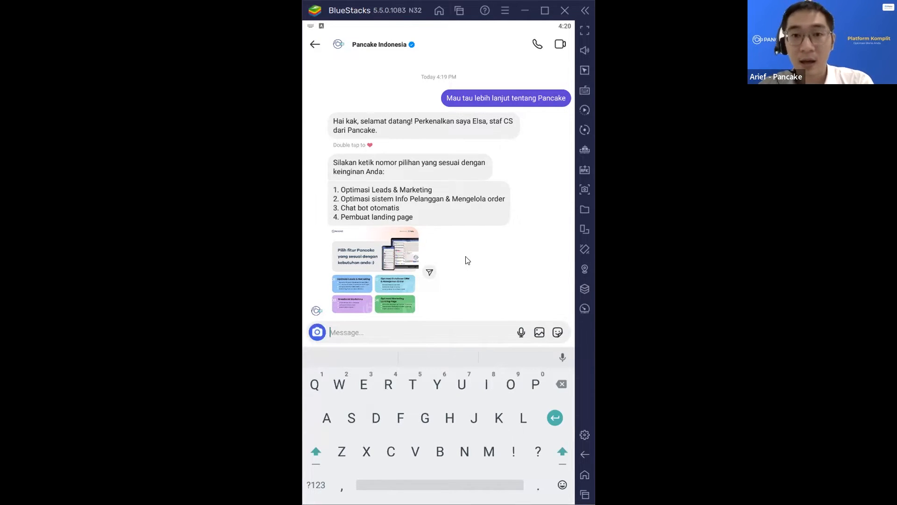
{"action": "type", "text": "1"}
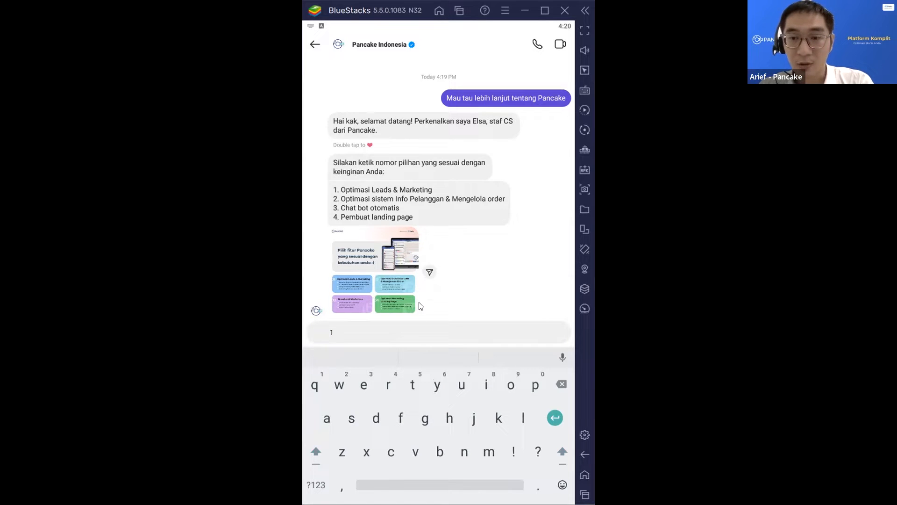
{"action": "left_click", "coordinate": [555, 419]}
{"action": "key", "text": "BackSpace"}
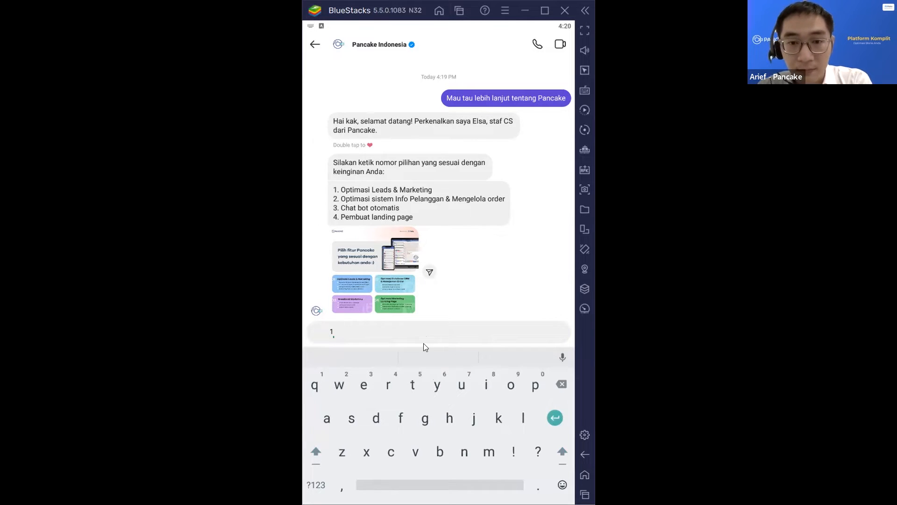
{"action": "type", "text": "ggggggggggggggggggggg"}
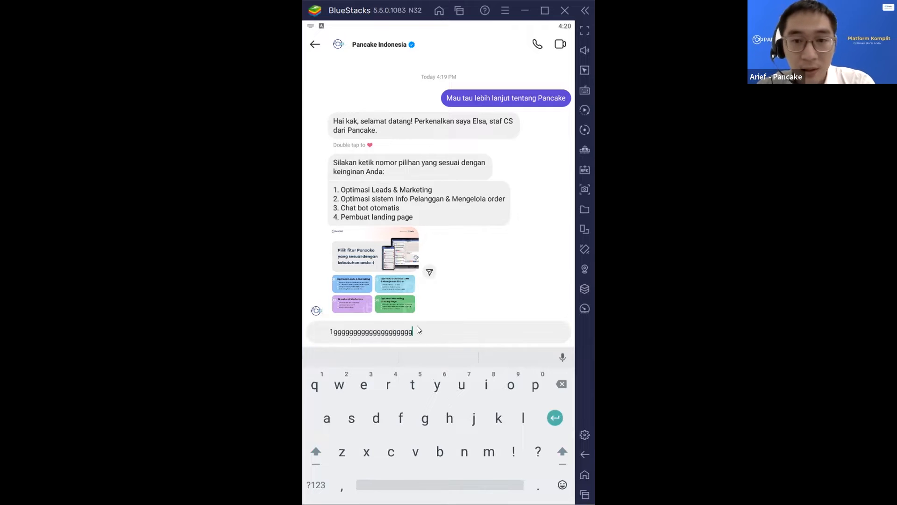
{"action": "key", "text": "ctrl+a"}
{"action": "key", "text": "BackSpace"}
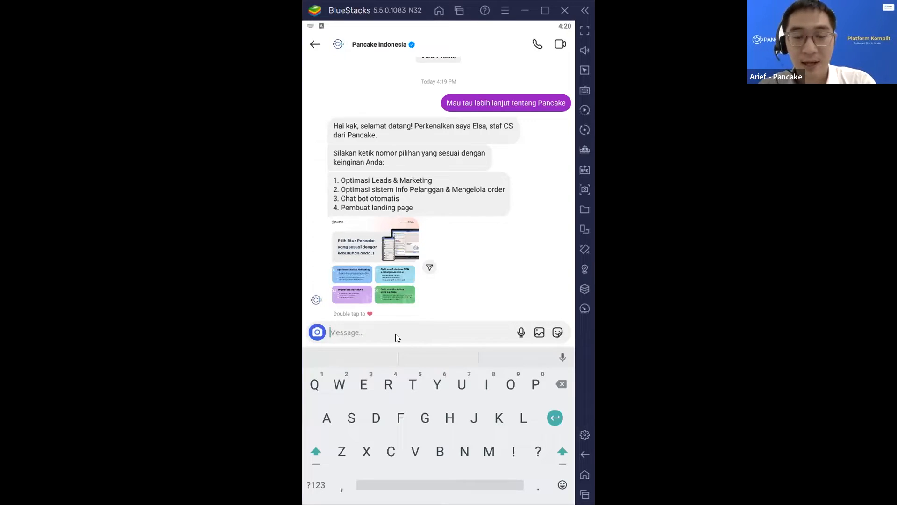
{"action": "type", "text": "1"}
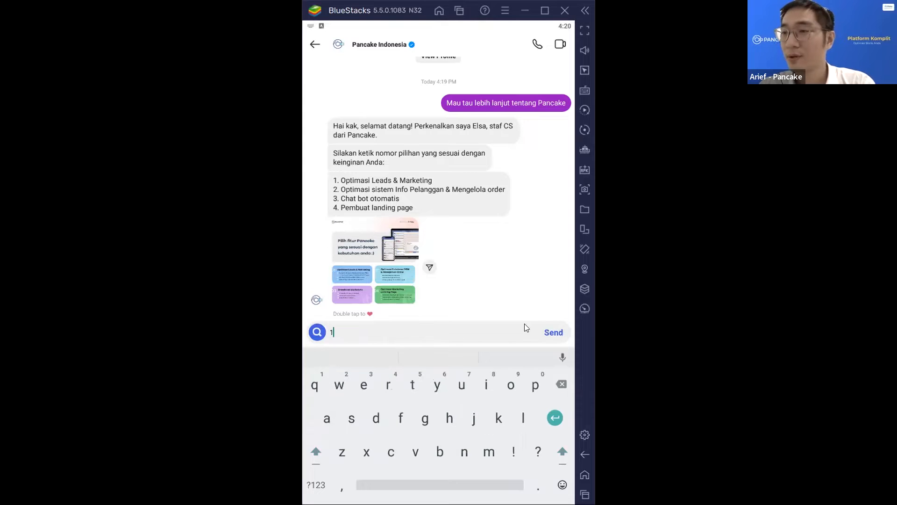
{"action": "left_click", "coordinate": [555, 331]}
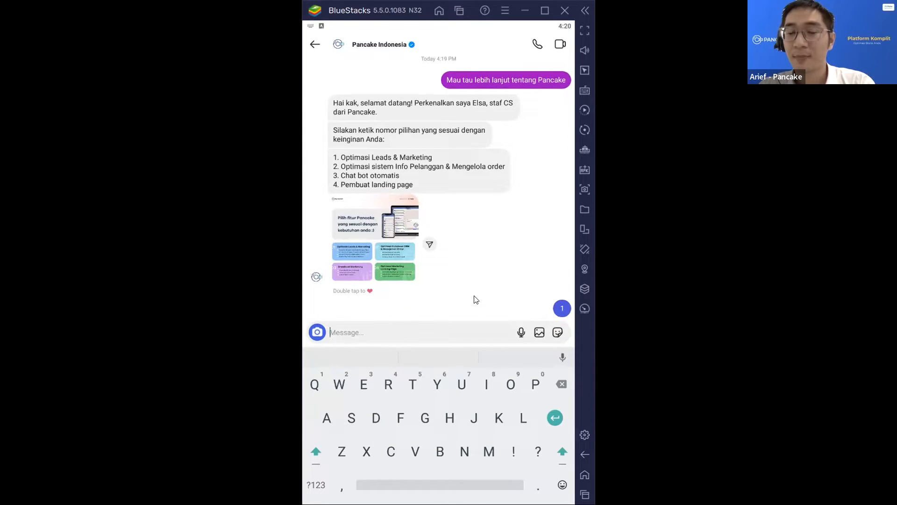
- Scroll through the bot's business-flow image and labeling explanation down to the 'Boleh kami tau' question
{"action": "scroll", "coordinate": [462, 261], "scroll_direction": "up", "scroll_amount": 1}
{"action": "scroll", "coordinate": [462, 263], "scroll_direction": "up", "scroll_amount": 1}
{"action": "scroll", "coordinate": [451, 269], "scroll_direction": "down", "scroll_amount": 3}
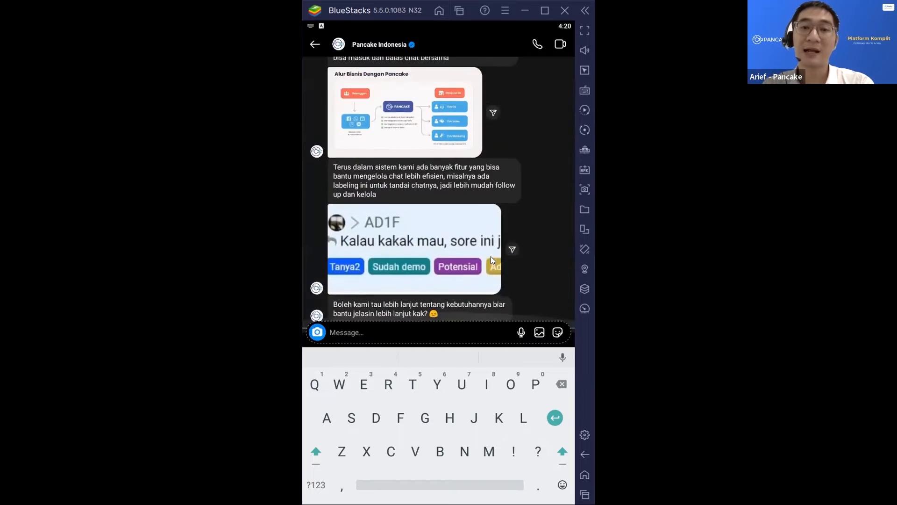
{"action": "scroll", "coordinate": [491, 256], "scroll_direction": "up", "scroll_amount": 3}
{"action": "scroll", "coordinate": [490, 256], "scroll_direction": "down", "scroll_amount": 5}
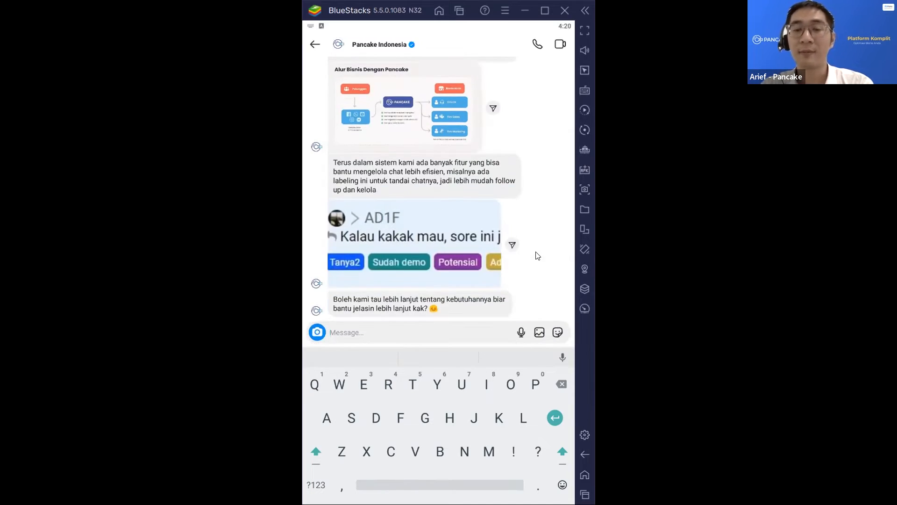
{"action": "scroll", "coordinate": [536, 256], "scroll_direction": "up", "scroll_amount": 2}
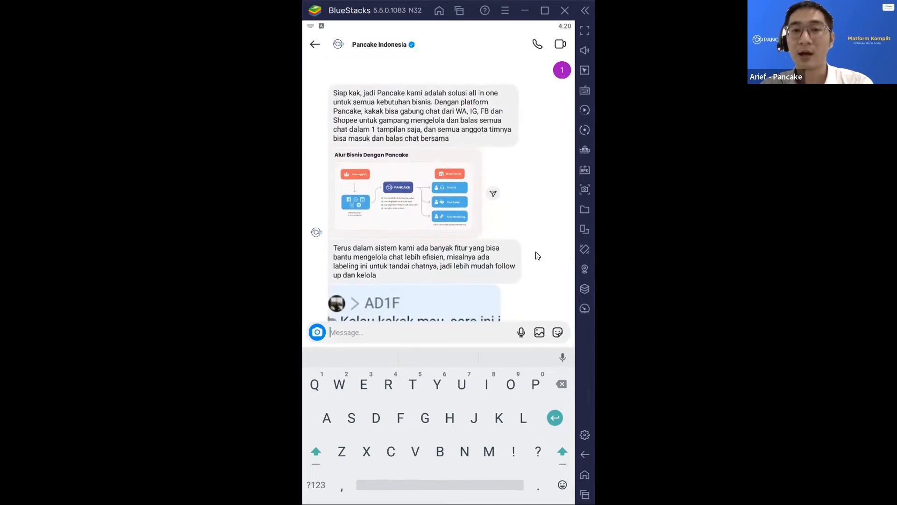
{"action": "scroll", "coordinate": [536, 256], "scroll_direction": "up", "scroll_amount": 3}
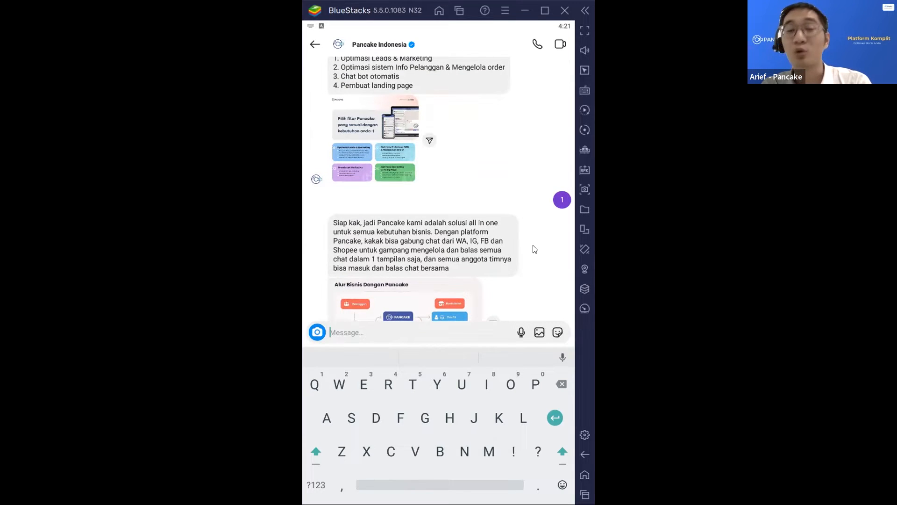
{"action": "scroll", "coordinate": [535, 249], "scroll_direction": "down", "scroll_amount": 5}
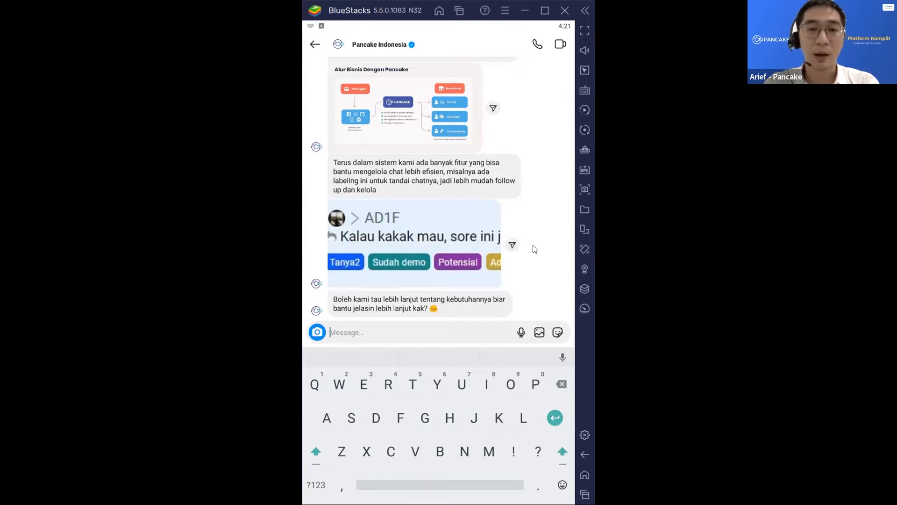
- Send 'beli' to the Pancake Indonesia chatbot
{"action": "type", "text": "beli"}
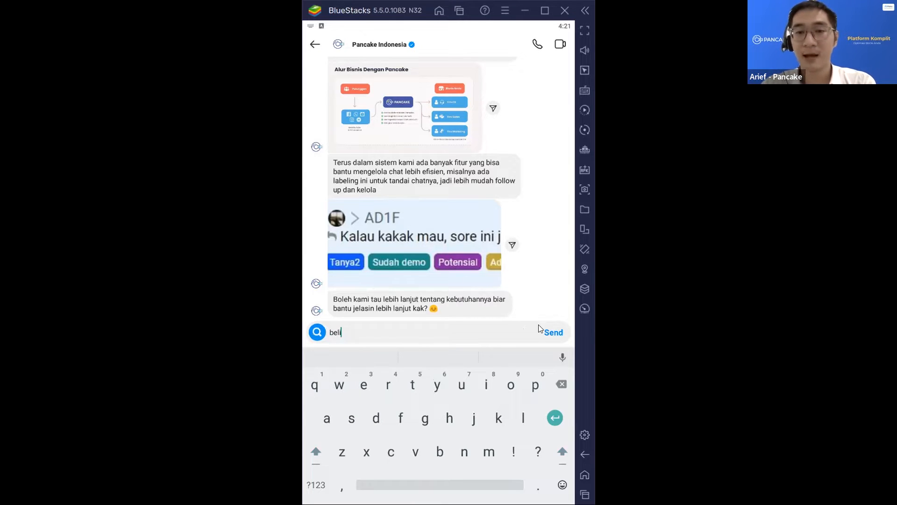
{"action": "left_click", "coordinate": [552, 330]}
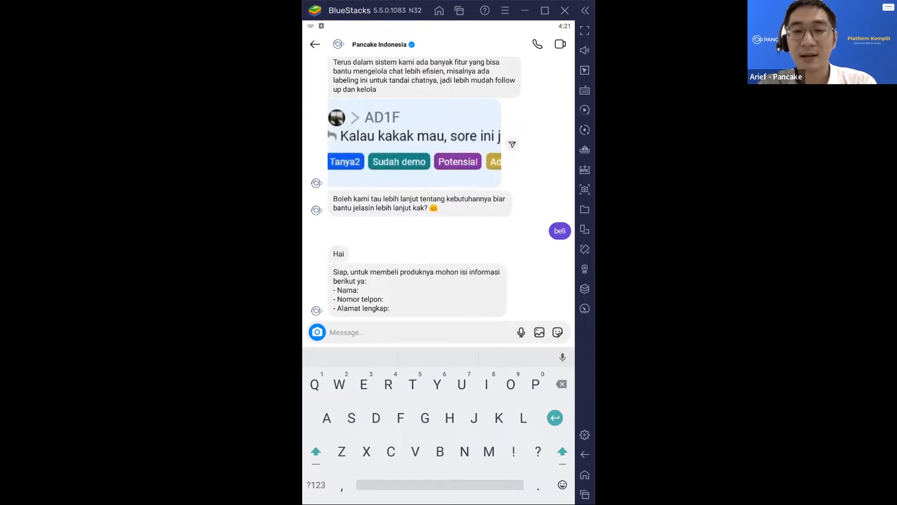
- Copy the bot's order form message and paste it into the reply field
{"action": "left_click", "coordinate": [465, 286]}
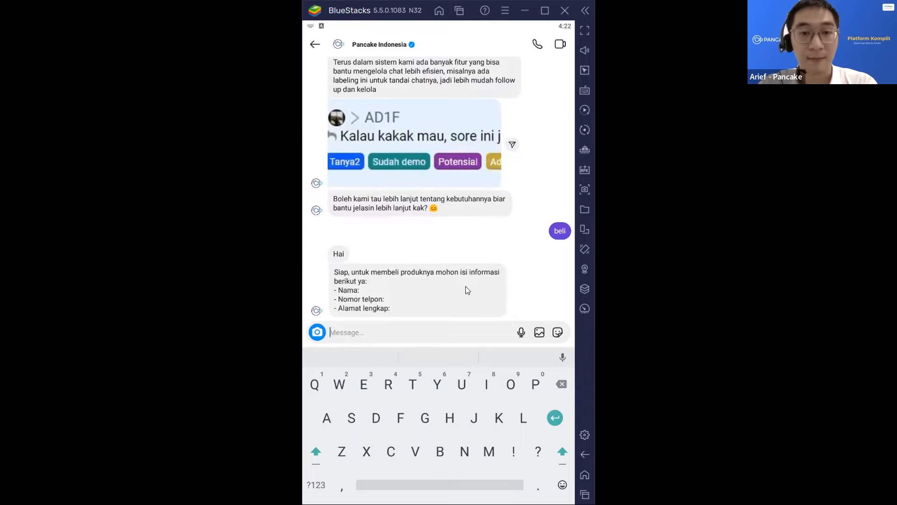
{"action": "left_click", "coordinate": [527, 358]}
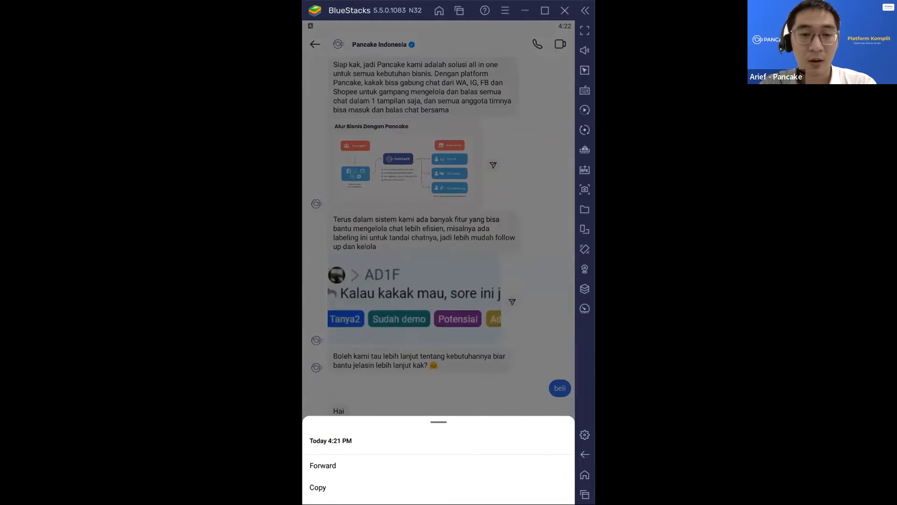
{"action": "left_click", "coordinate": [353, 475]}
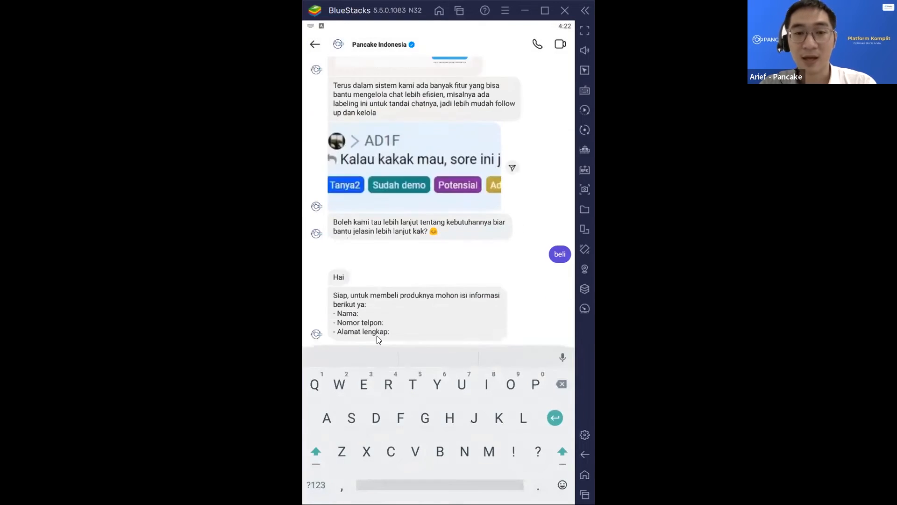
{"action": "left_click", "coordinate": [371, 328]}
{"action": "left_click", "coordinate": [323, 311]}
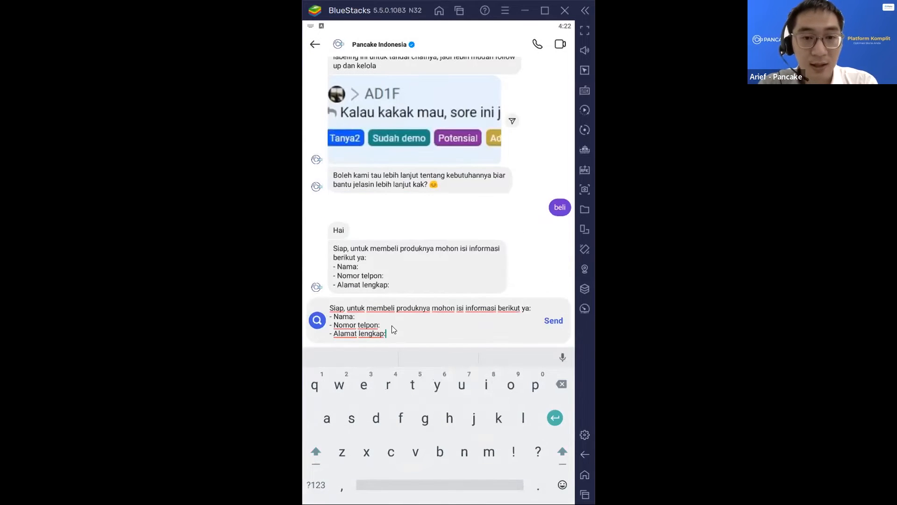
- Fill in the Nama, Nomor telpon and Alamat lengkap fields and send the completed form
{"action": "left_click", "coordinate": [382, 315]}
{"action": "type", "text": "Arief"}
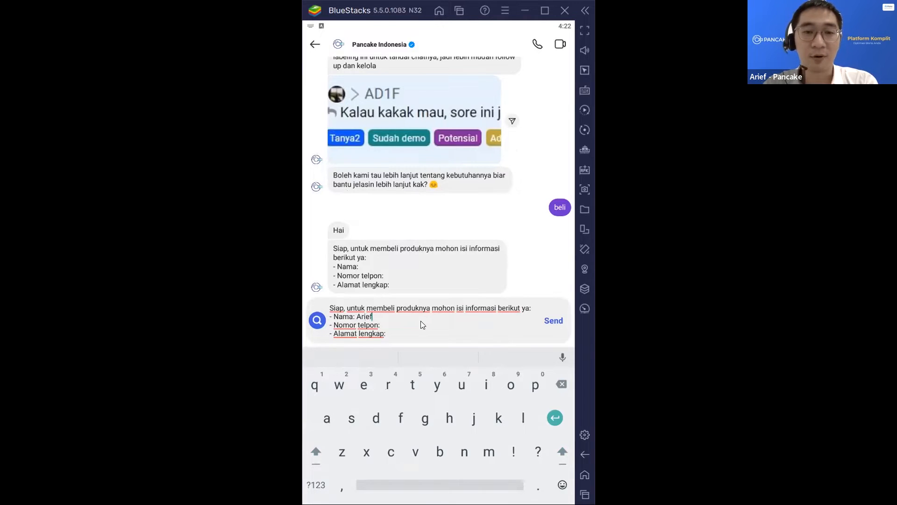
{"action": "left_click", "coordinate": [380, 326]}
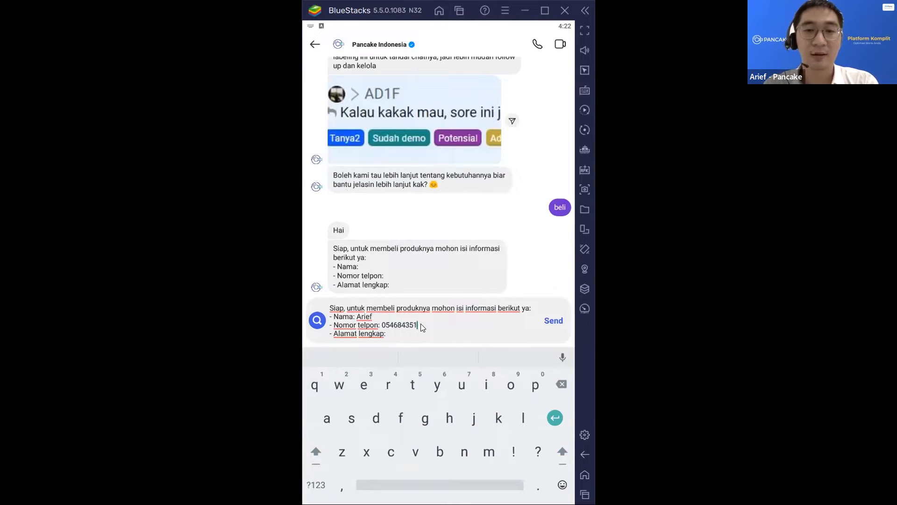
{"action": "left_click", "coordinate": [418, 340]}
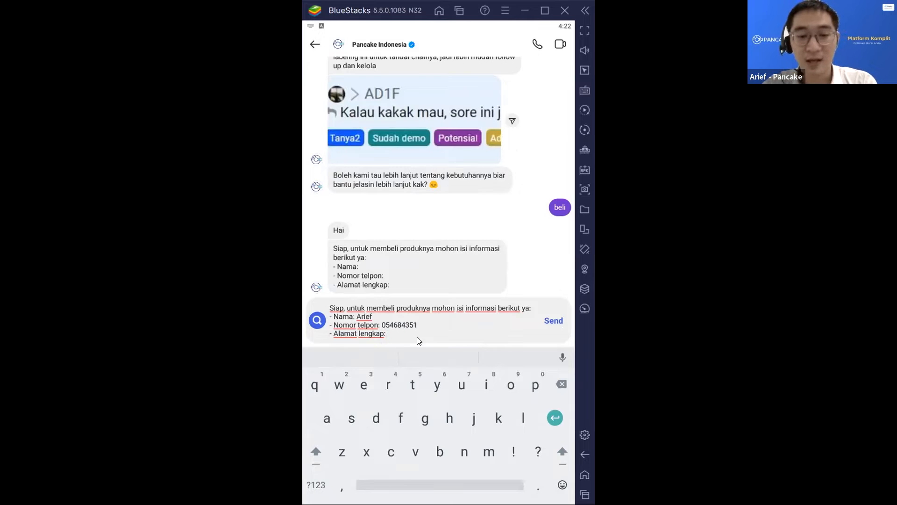
{"action": "type", "text": "Jawa "}
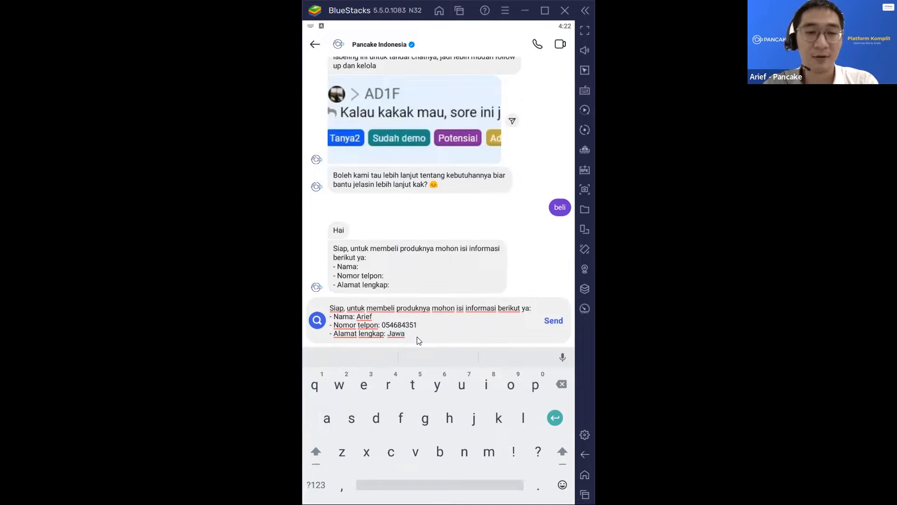
{"action": "type", "text": "Tengah"}
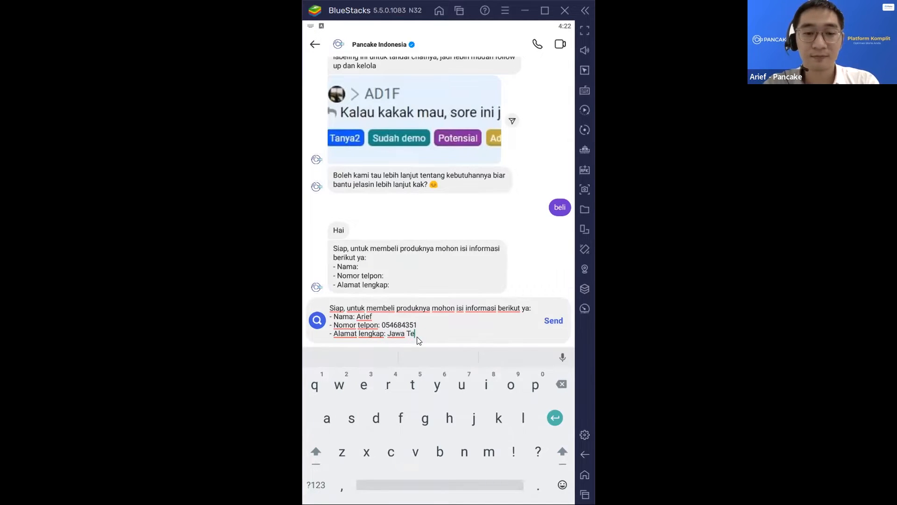
{"action": "left_click", "coordinate": [553, 321]}
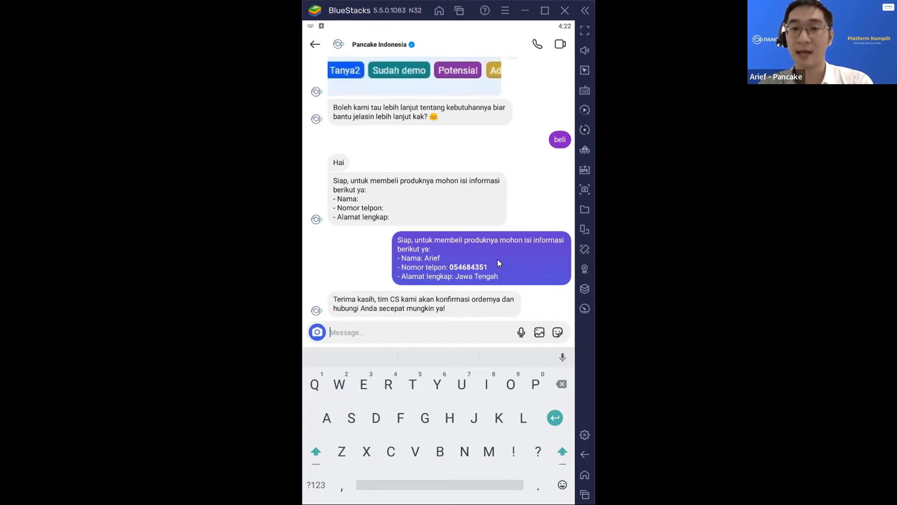
{"action": "scroll", "coordinate": [497, 260], "scroll_direction": "up", "scroll_amount": 5}
{"action": "scroll", "coordinate": [497, 259], "scroll_direction": "down", "scroll_amount": 5}
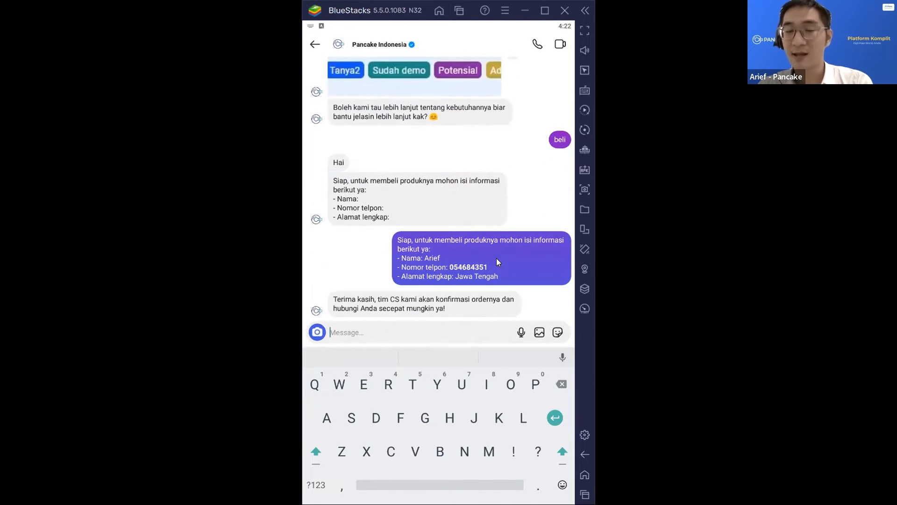
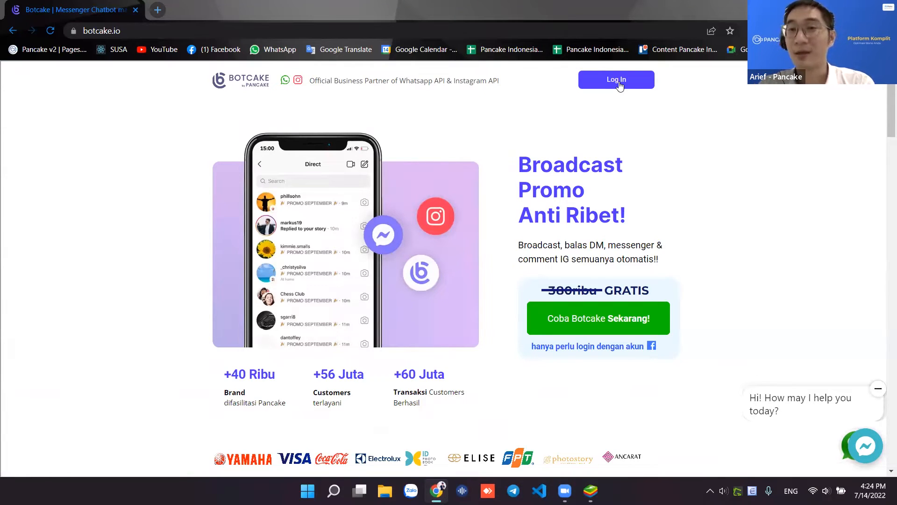
- Sign in to Botcake with Facebook and open the Pancake Indonesia page's bot dashboard
{"action": "left_click", "coordinate": [619, 84]}
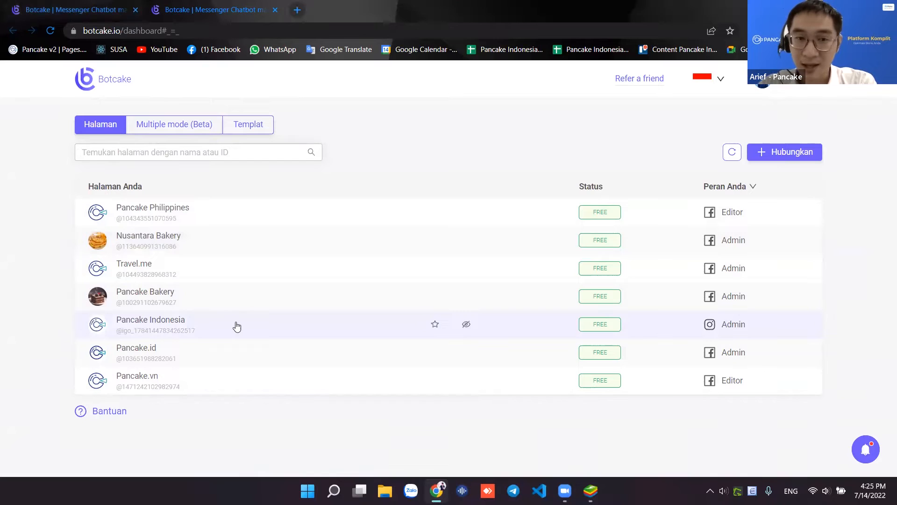
{"action": "left_click", "coordinate": [314, 331]}
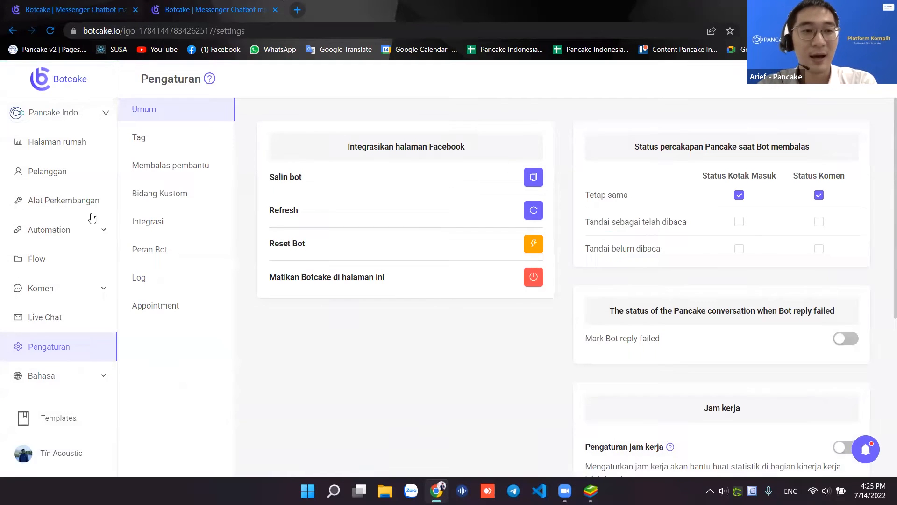
- Expand Automation and highlight its FAQs, Balasan Default, Keyword, Urutan and Aturan items
{"action": "left_click", "coordinate": [102, 230]}
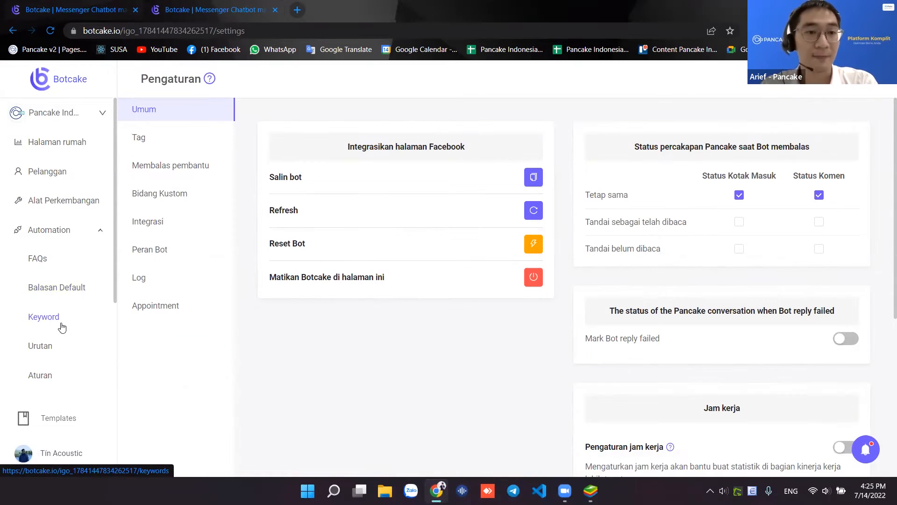
{"action": "scroll", "coordinate": [61, 326], "scroll_direction": "down", "scroll_amount": 3}
{"action": "scroll", "coordinate": [61, 323], "scroll_direction": "up", "scroll_amount": 3}
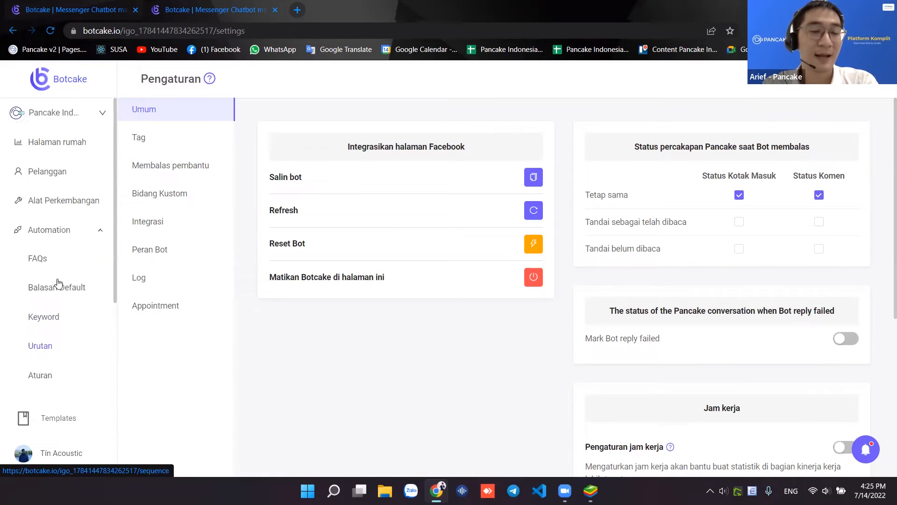
{"action": "scroll", "coordinate": [57, 283], "scroll_direction": "down", "scroll_amount": 2}
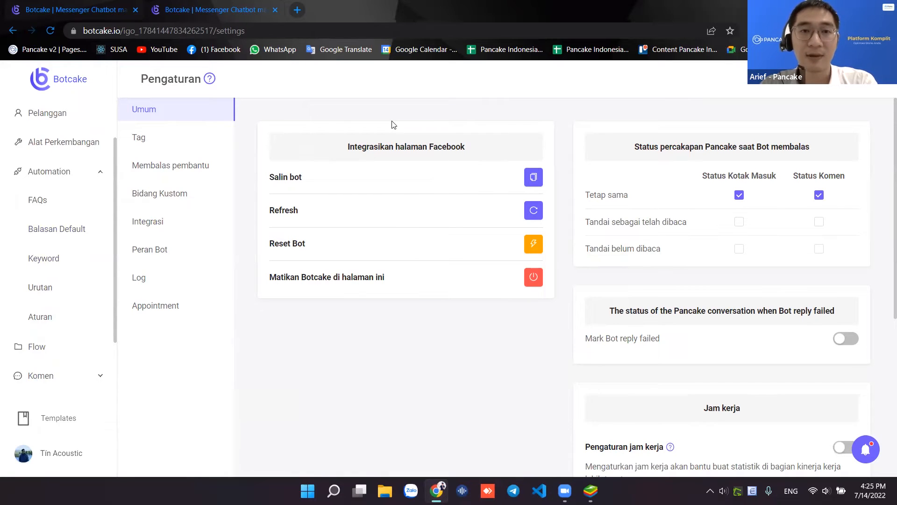
{"action": "mouse_move", "coordinate": [4, 183]}
{"action": "left_mouse_down"}
{"action": "mouse_move", "coordinate": [115, 304]}
{"action": "mouse_move", "coordinate": [115, 346]}
{"action": "mouse_move", "coordinate": [115, 337]}
{"action": "left_mouse_up"}
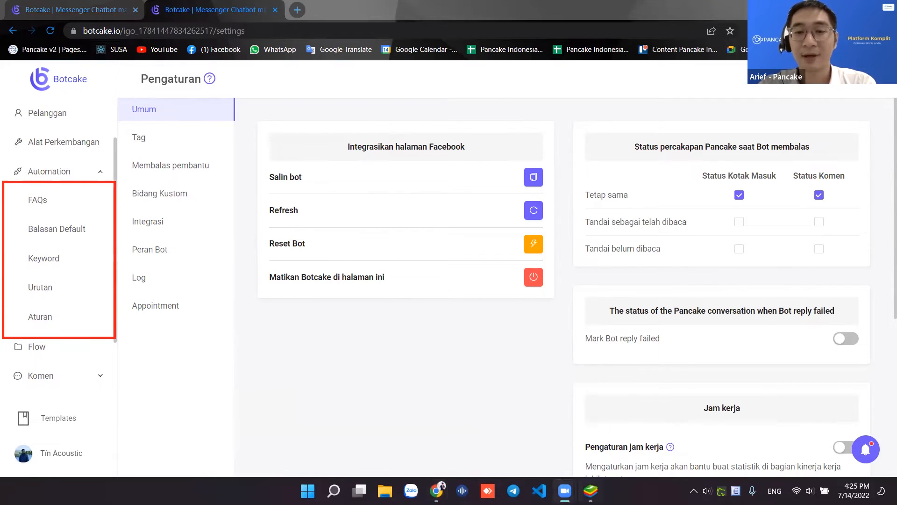
{"action": "left_click", "coordinate": [590, 491]}
- Review the bot's replies in the Pancake Indonesia chat, then go to Botcake's FAQs page
{"action": "scroll", "coordinate": [472, 162], "scroll_direction": "up", "scroll_amount": 5}
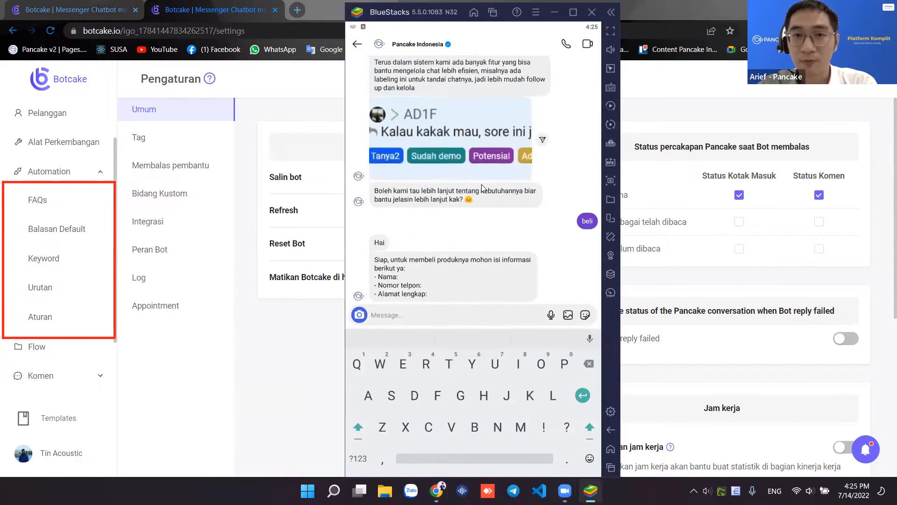
{"action": "scroll", "coordinate": [483, 186], "scroll_direction": "up", "scroll_amount": 5}
{"action": "scroll", "coordinate": [488, 196], "scroll_direction": "down", "scroll_amount": 3}
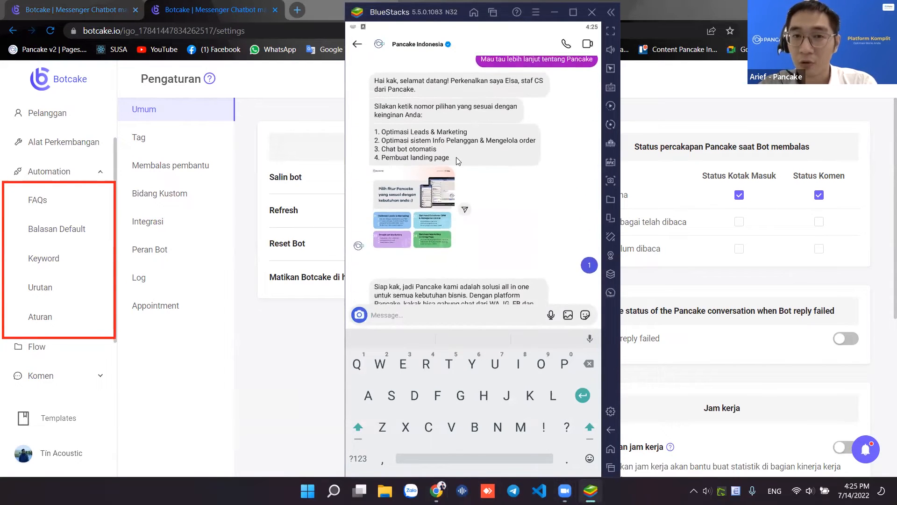
{"action": "scroll", "coordinate": [460, 175], "scroll_direction": "up", "scroll_amount": 5}
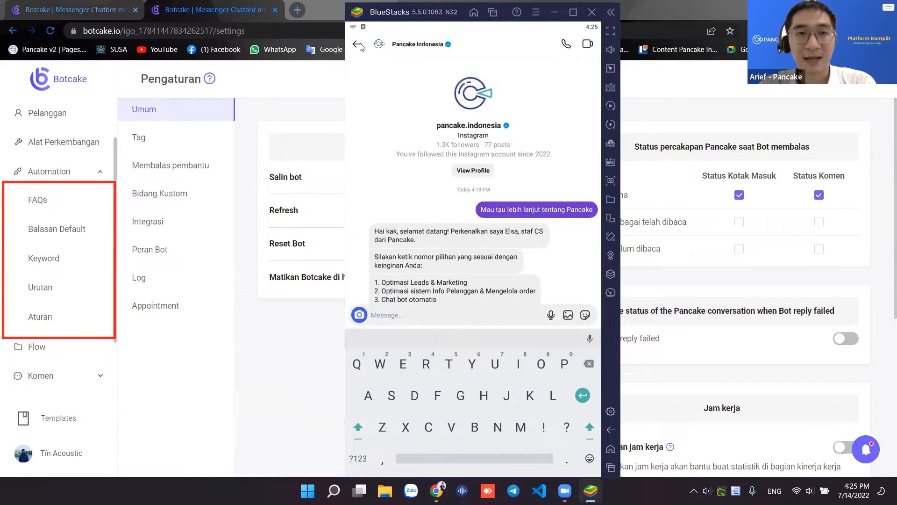
{"action": "left_click", "coordinate": [50, 209]}
{"action": "left_click", "coordinate": [107, 211]}
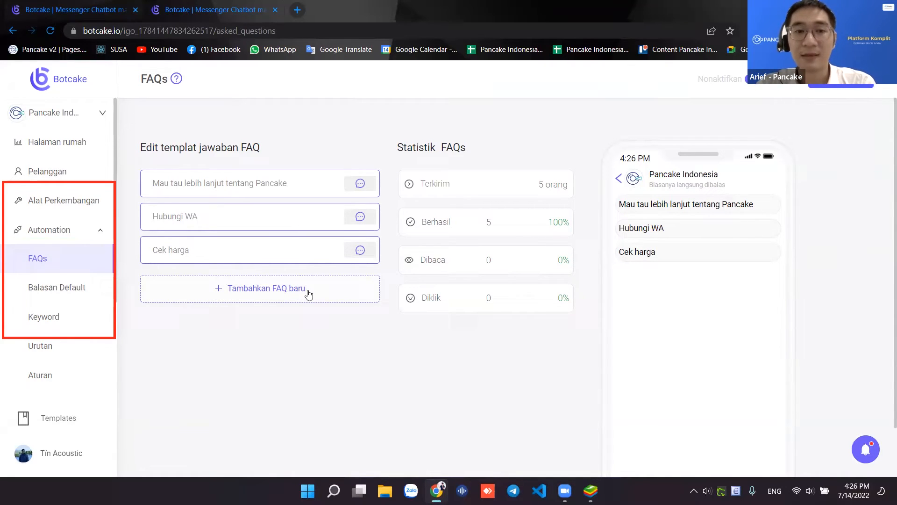
- Add a fourth, still-empty FAQ question with Tambahkan FAQ baru
{"action": "left_click", "coordinate": [309, 294]}
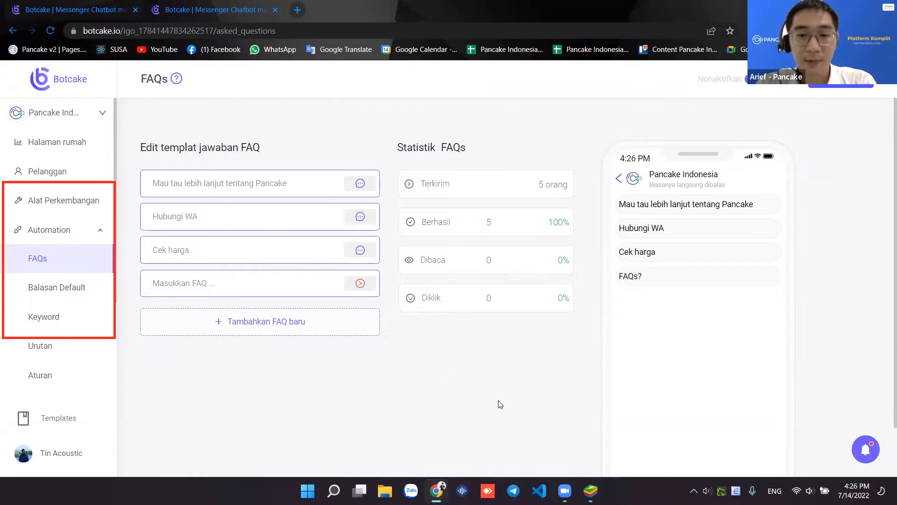
{"action": "left_click", "coordinate": [591, 491]}
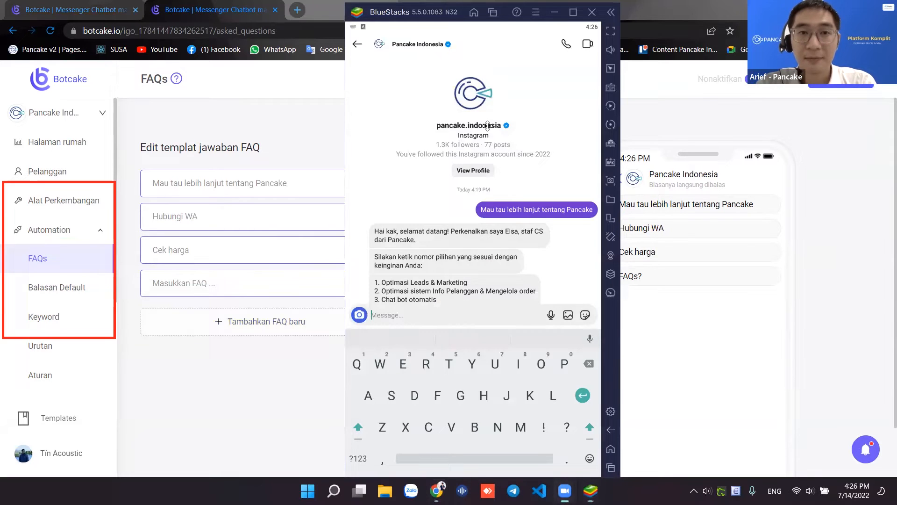
- Delete the Pancake Indonesia conversation from the Instagram direct messages inbox
{"action": "left_click", "coordinate": [356, 47]}
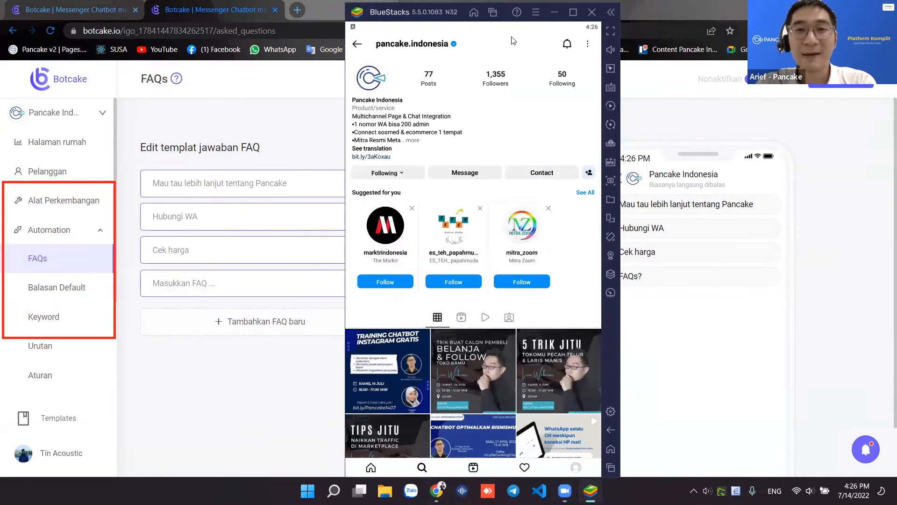
{"action": "left_click", "coordinate": [358, 45]}
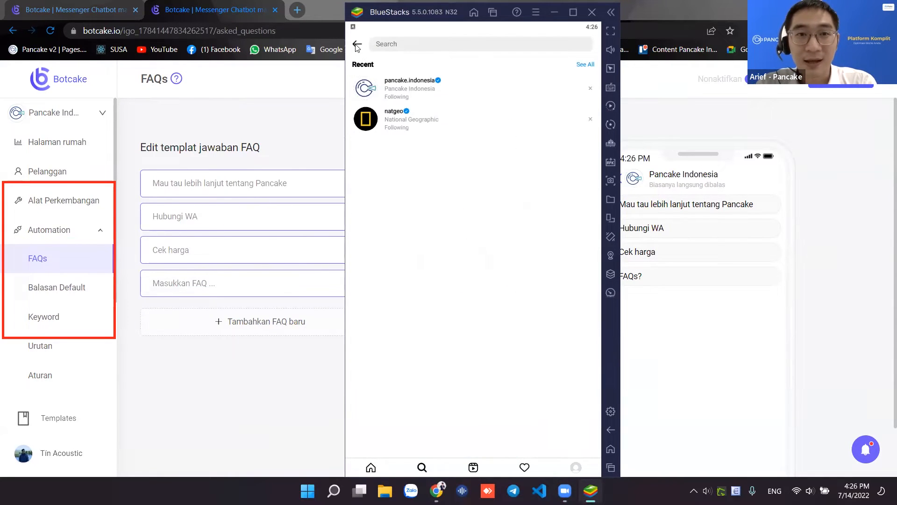
{"action": "left_click", "coordinate": [356, 44]}
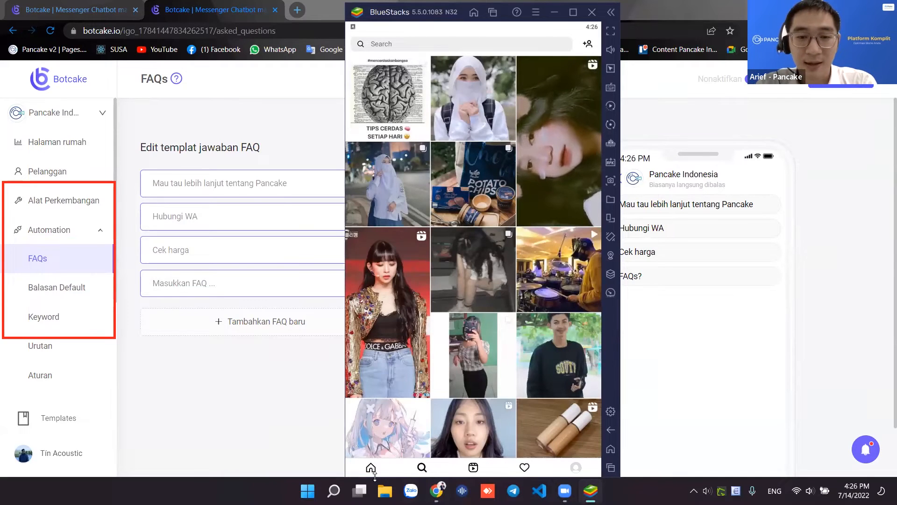
{"action": "left_click", "coordinate": [371, 468]}
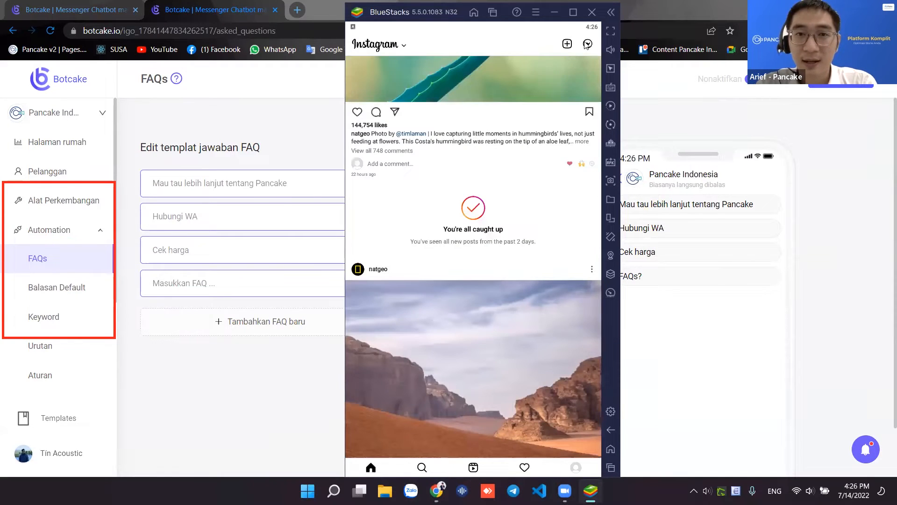
{"action": "left_click", "coordinate": [586, 45]}
{"action": "left_click", "coordinate": [547, 124]}
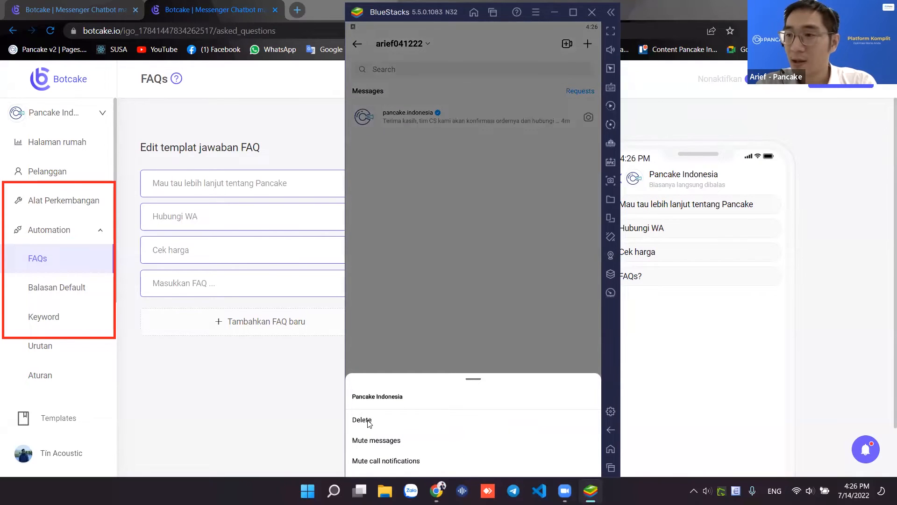
{"action": "left_click", "coordinate": [368, 421]}
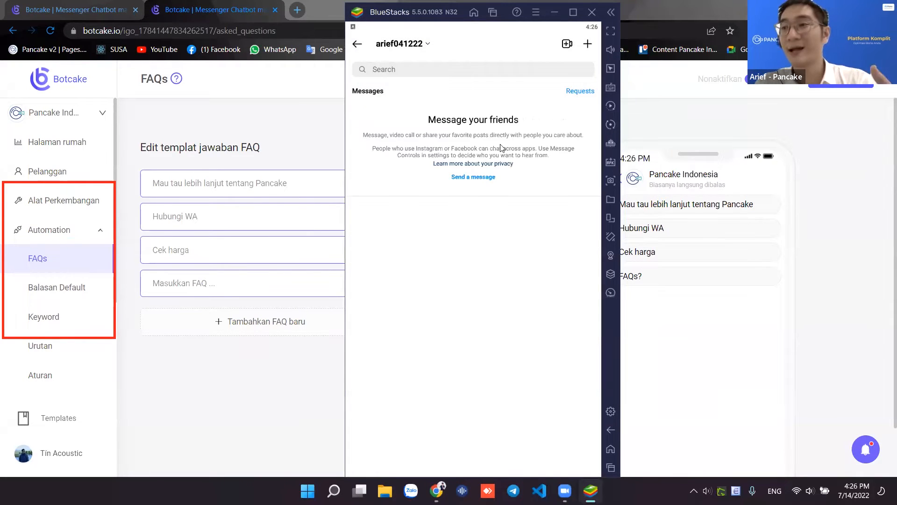
- Start a fresh chat with pancake.indonesia from the message search
{"action": "left_click", "coordinate": [506, 67]}
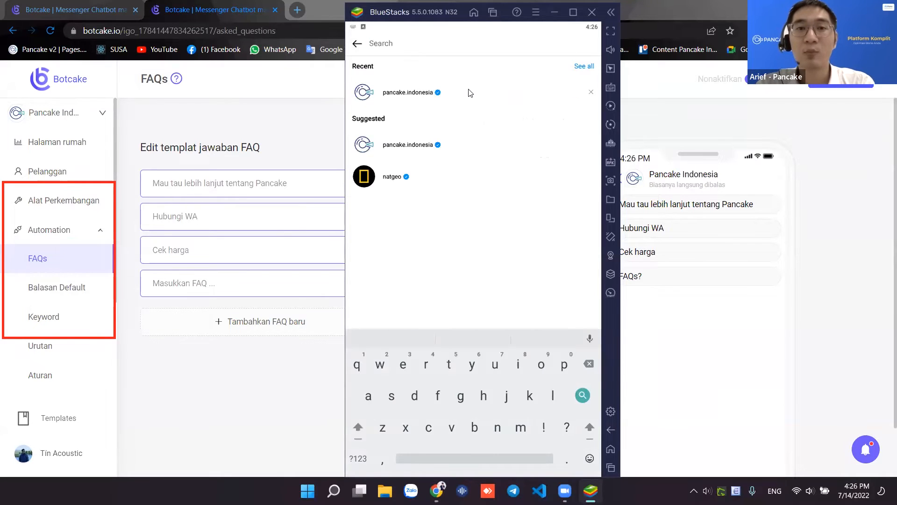
{"action": "left_click", "coordinate": [470, 93]}
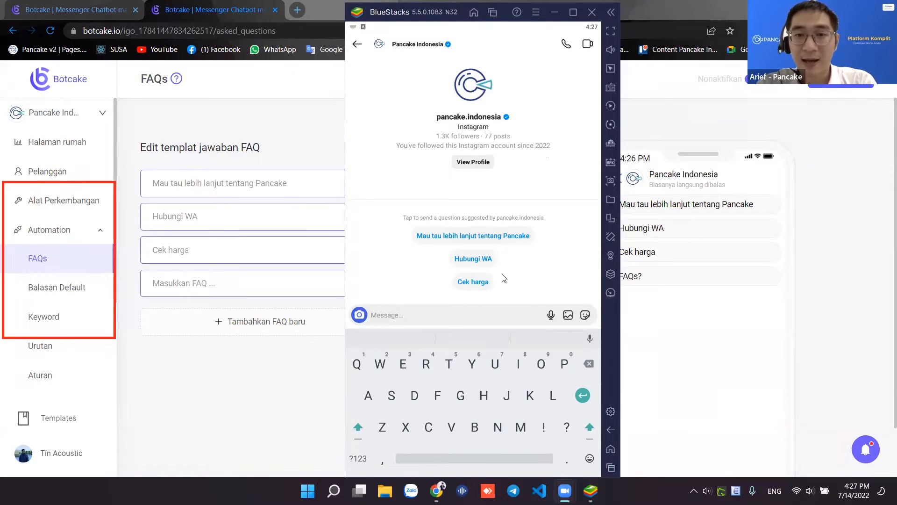
{"action": "left_click", "coordinate": [229, 381]}
- Title the new FAQ question 'Mau pesan' and reopen its settings from the FAQs page
{"action": "left_click", "coordinate": [206, 288]}
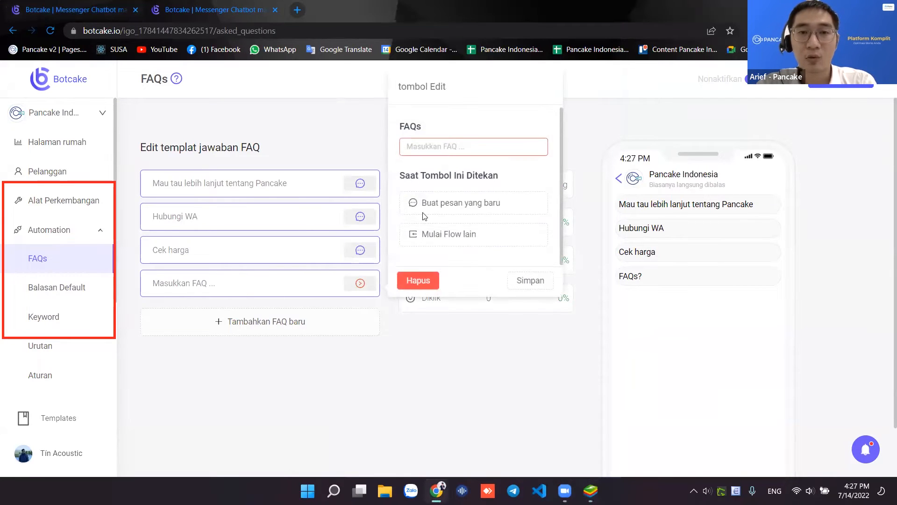
{"action": "left_click", "coordinate": [458, 147]}
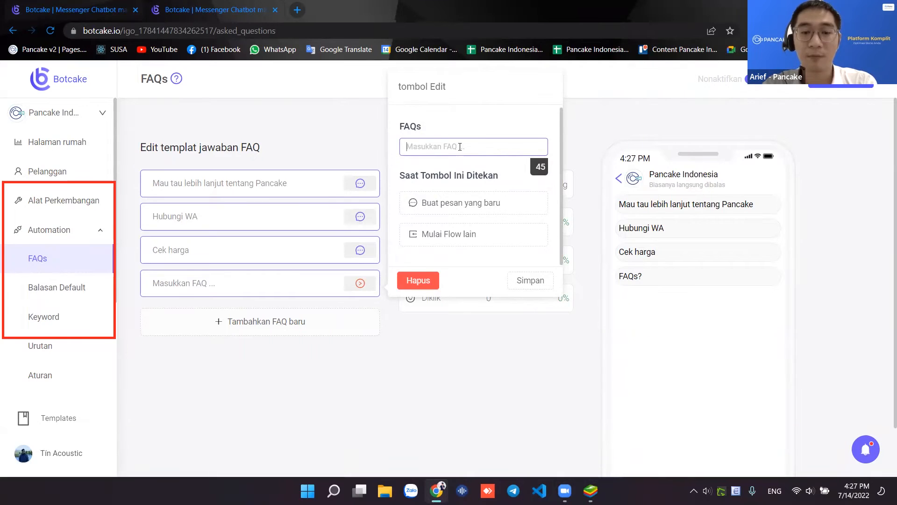
{"action": "type", "text": "Mau pesan"}
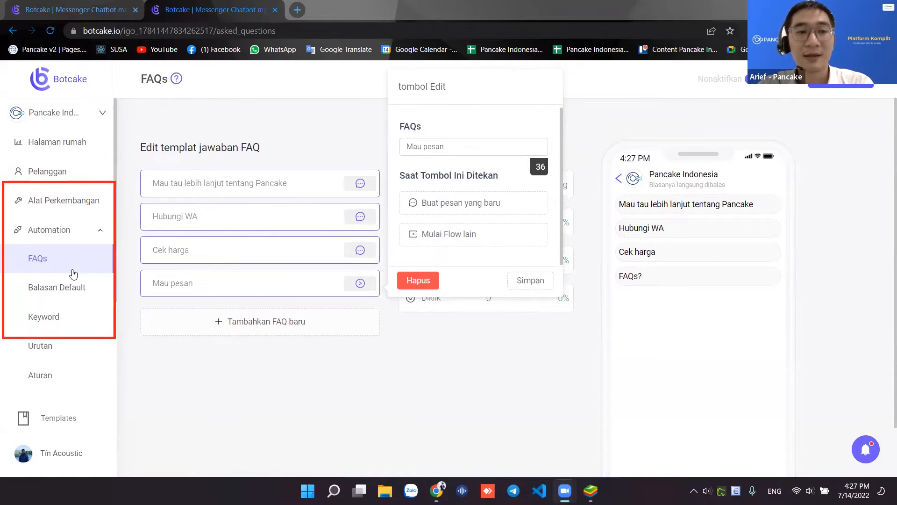
{"action": "scroll", "coordinate": [71, 276], "scroll_direction": "down", "scroll_amount": 1}
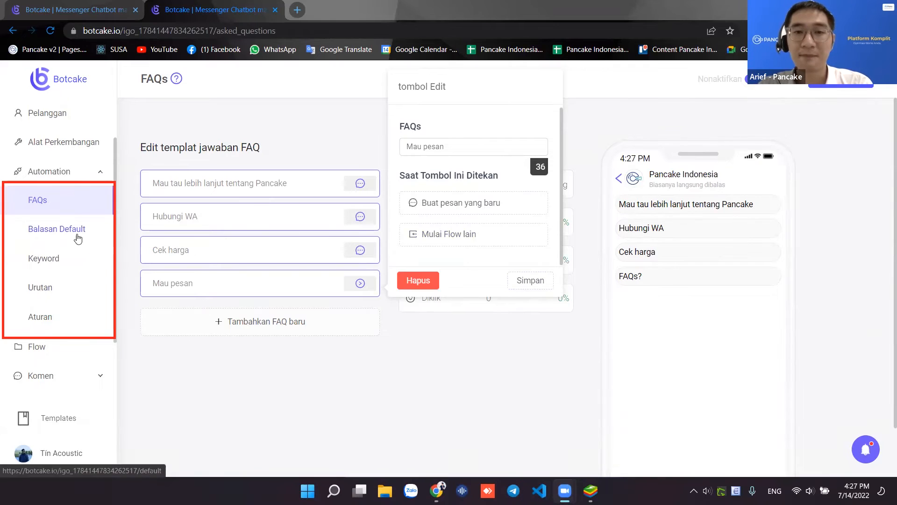
{"action": "left_click", "coordinate": [81, 239]}
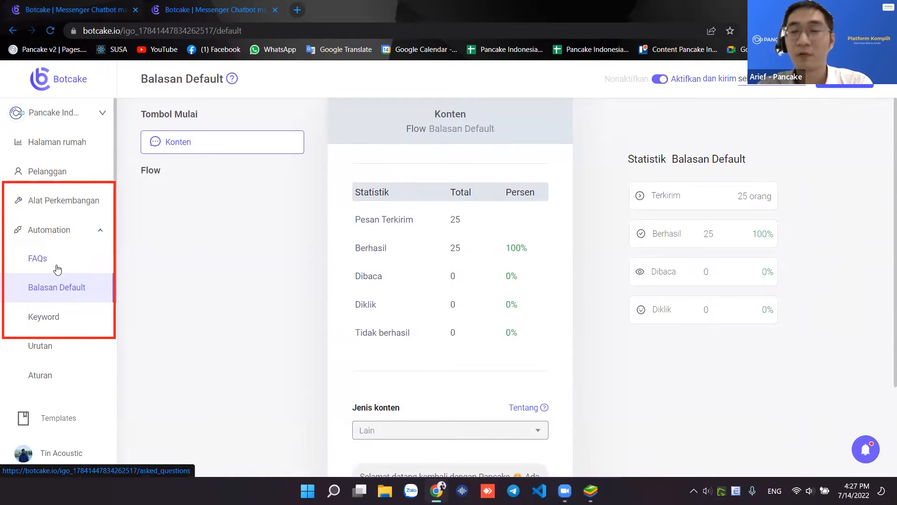
{"action": "scroll", "coordinate": [57, 264], "scroll_direction": "down", "scroll_amount": 1}
{"action": "left_click", "coordinate": [64, 201]}
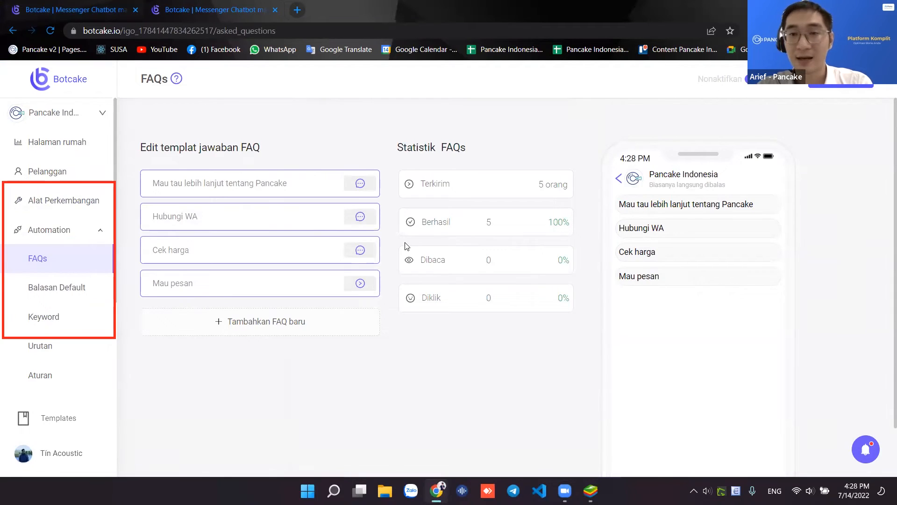
{"action": "left_click", "coordinate": [338, 283]}
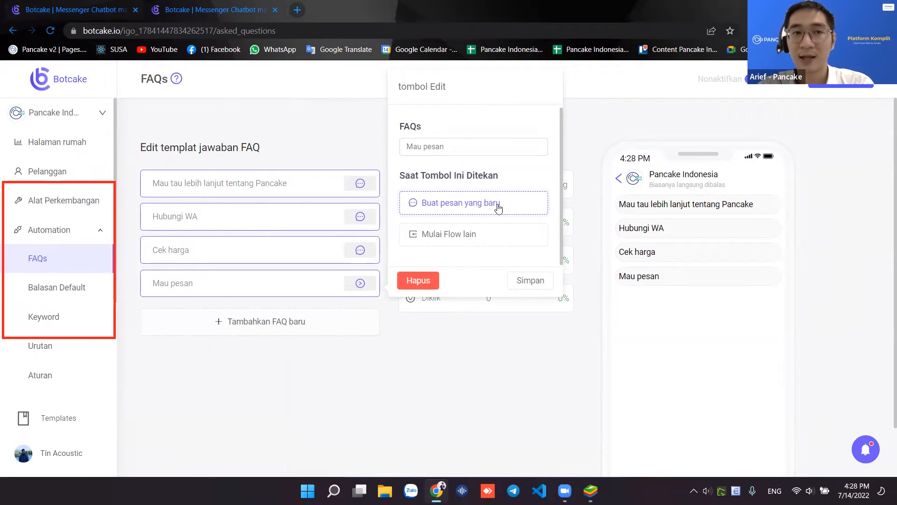
- Give Mau pesan a Lain-type message reply 'Hai kak, terimakasih sudah mau pesan....' and save
{"action": "left_click", "coordinate": [498, 209]}
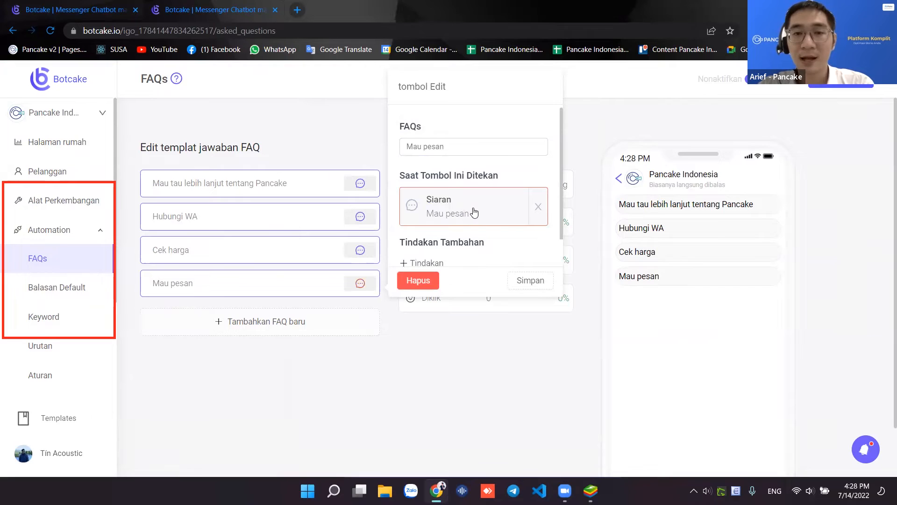
{"action": "left_click", "coordinate": [473, 209]}
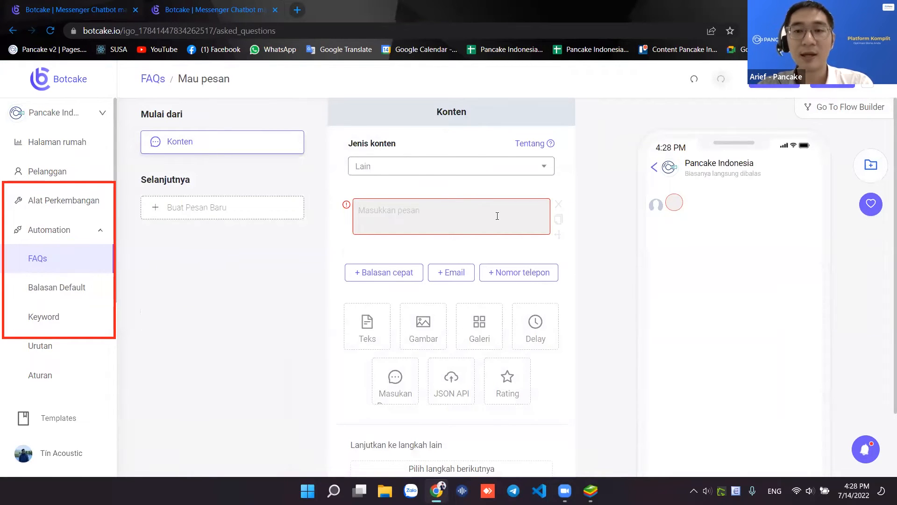
{"action": "left_click", "coordinate": [497, 216]}
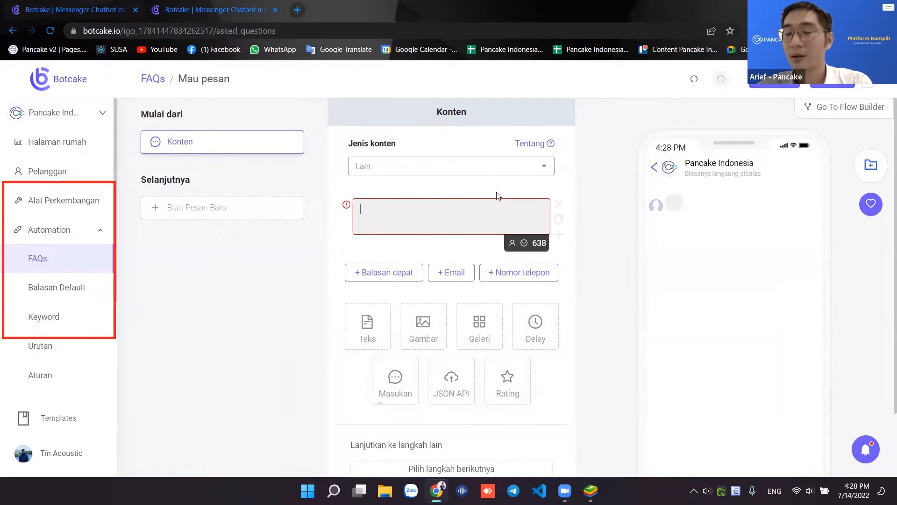
{"action": "left_click", "coordinate": [491, 166]}
{"action": "left_click", "coordinate": [370, 242]}
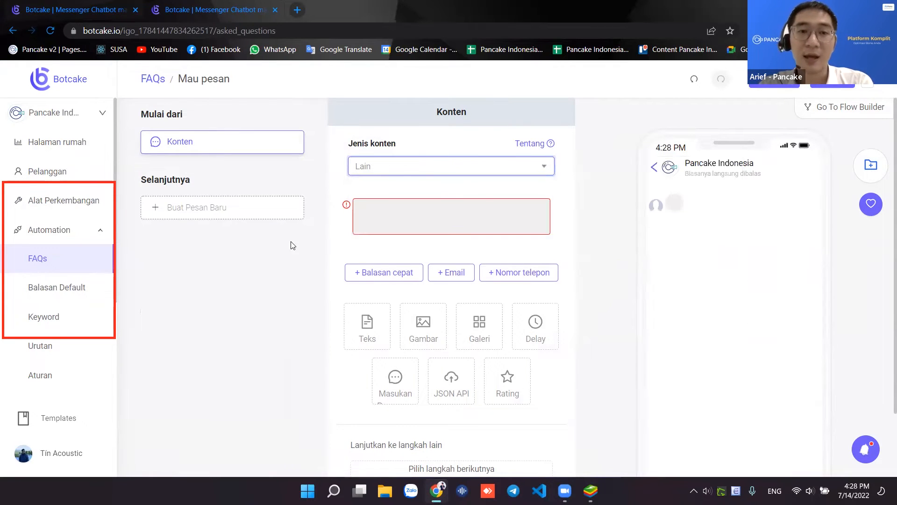
{"action": "left_click", "coordinate": [430, 214]}
{"action": "type", "text": "Hai kak, te"}
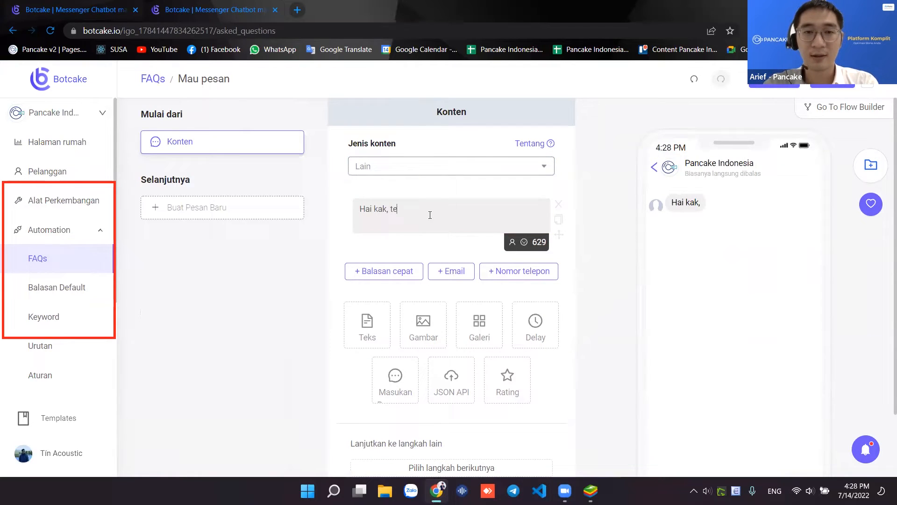
{"action": "type", "text": "rimakasih d"}
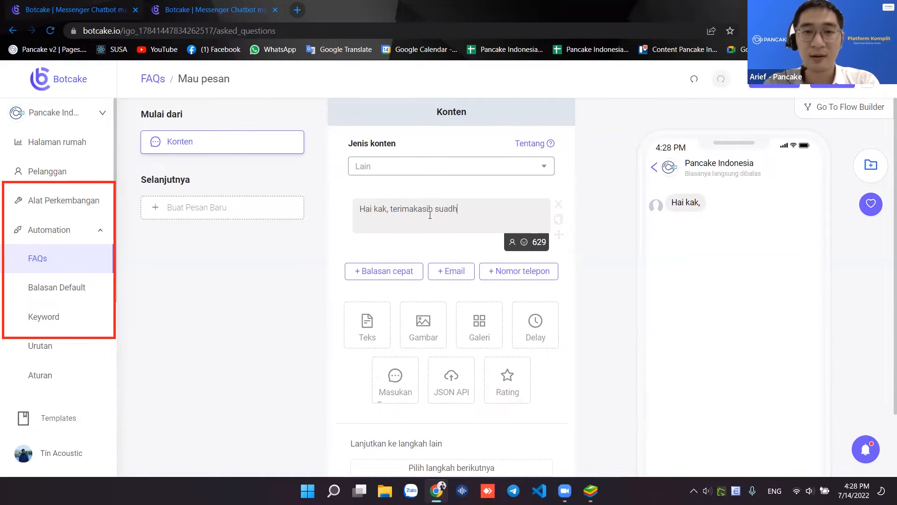
{"action": "type", "text": "udah mau pesan...."}
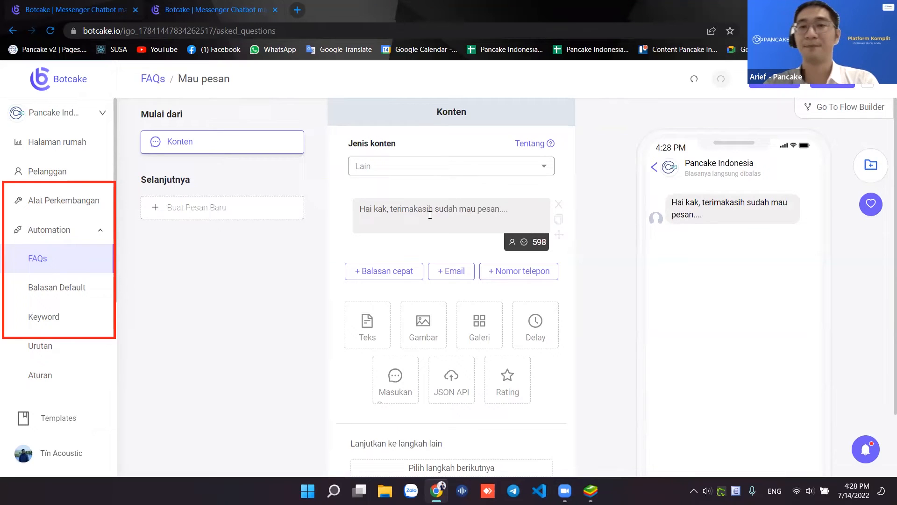
{"action": "left_click", "coordinate": [831, 86]}
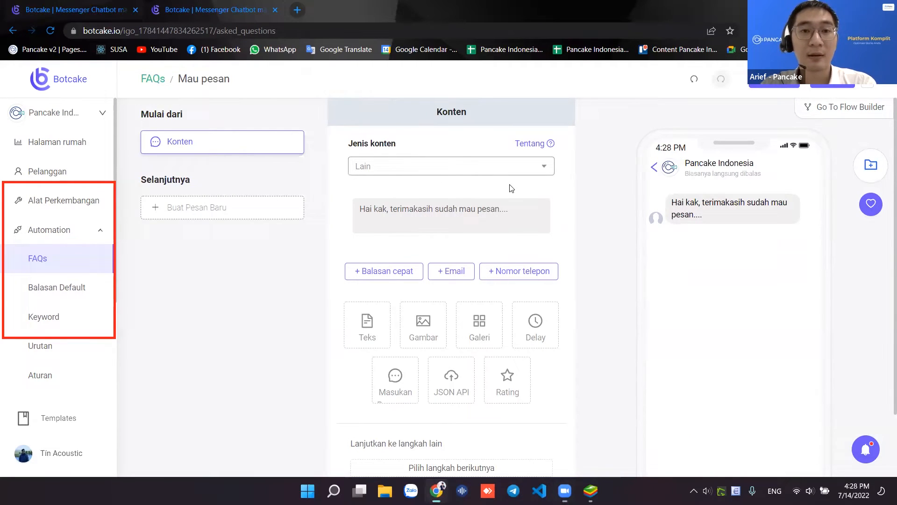
{"action": "left_click", "coordinate": [834, 87]}
{"action": "left_click", "coordinate": [824, 87]}
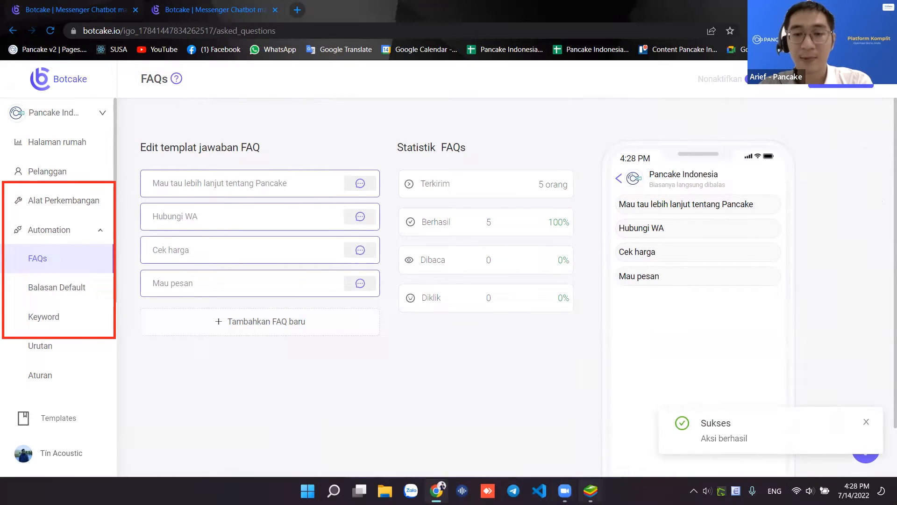
{"action": "left_click", "coordinate": [590, 491]}
- Force-close Instagram in BlueStacks and relaunch it fresh
{"action": "left_click", "coordinate": [357, 44]}
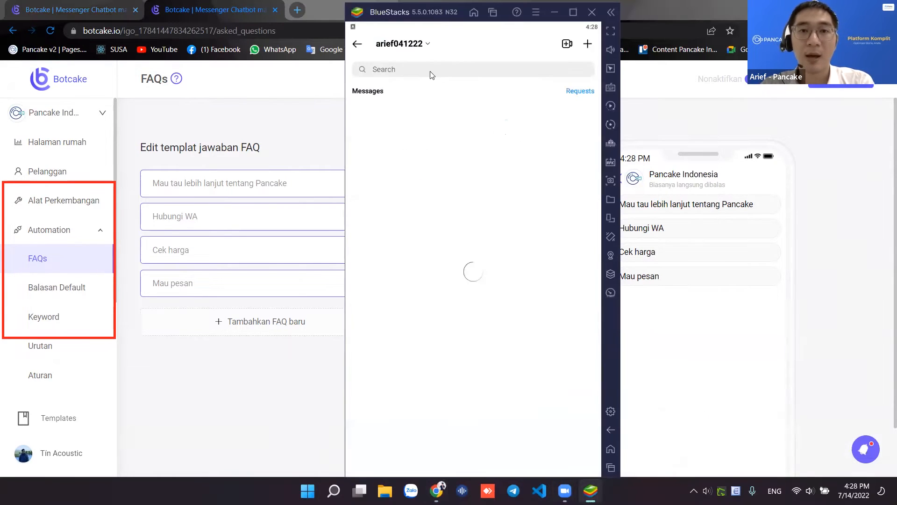
{"action": "left_click", "coordinate": [466, 75]}
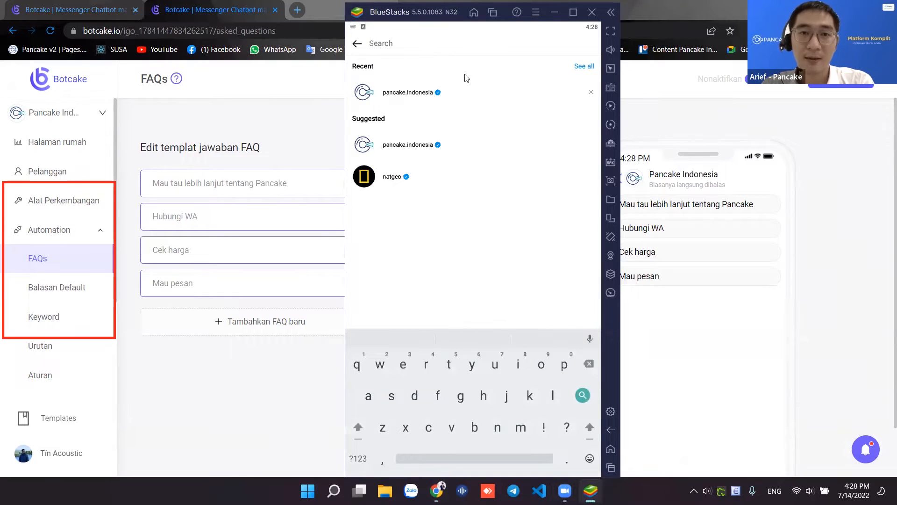
{"action": "left_click", "coordinate": [466, 79]}
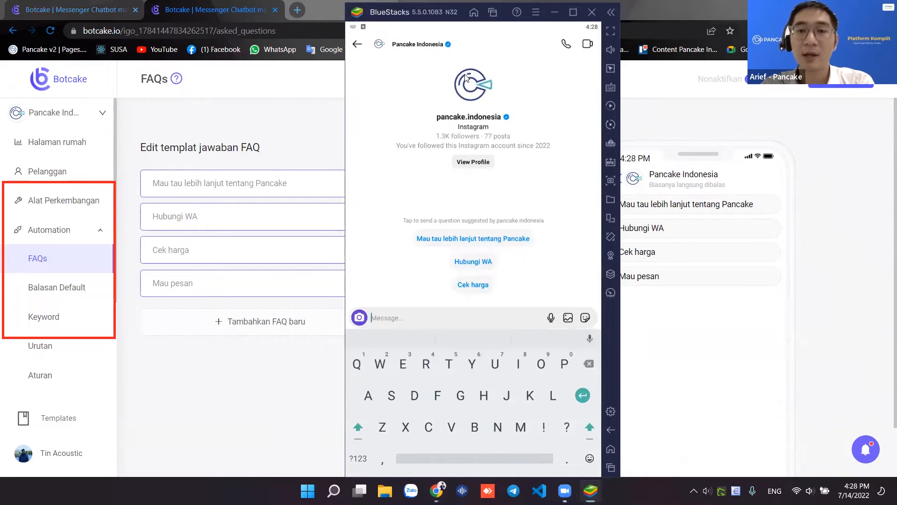
{"action": "left_click", "coordinate": [611, 449]}
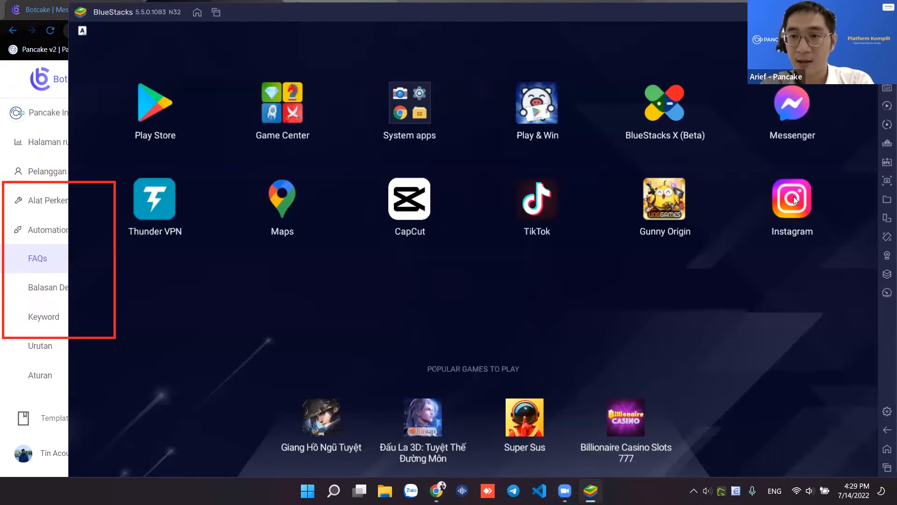
{"action": "right_click", "coordinate": [794, 197]}
{"action": "left_click", "coordinate": [648, 299]}
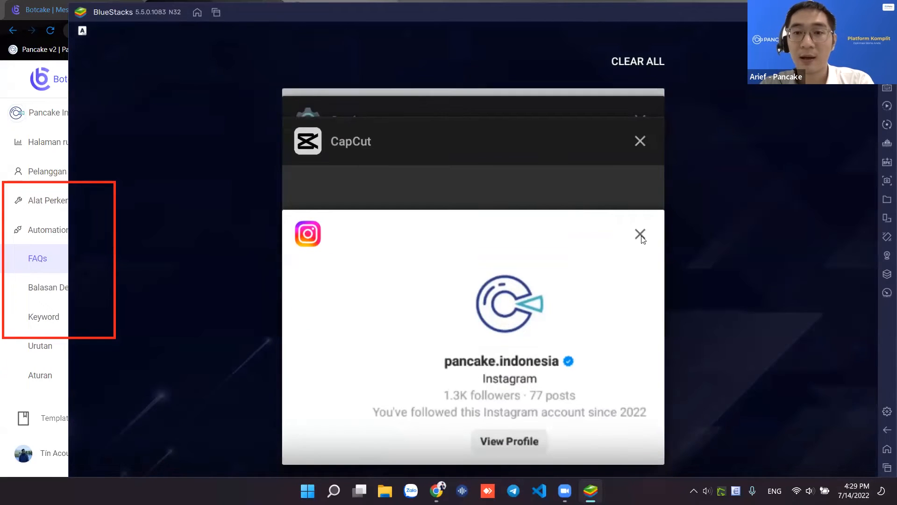
{"action": "left_click", "coordinate": [641, 233]}
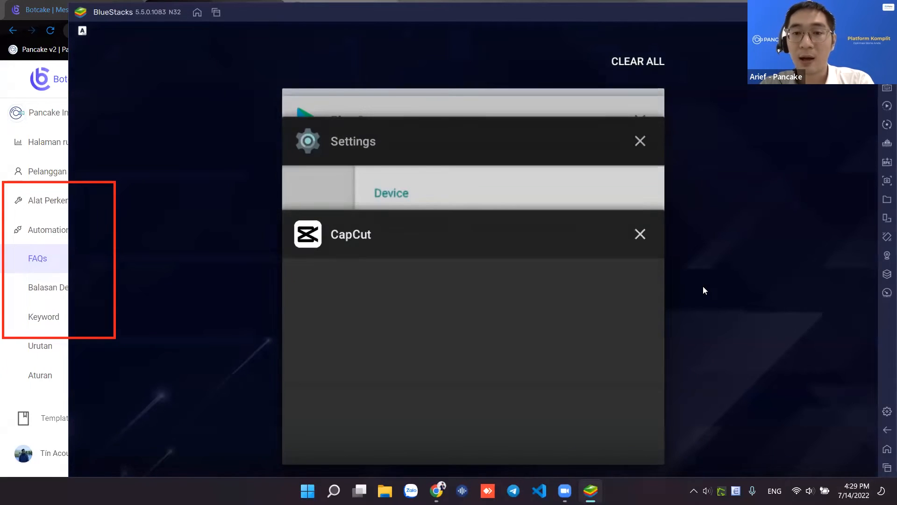
{"action": "left_click", "coordinate": [776, 397]}
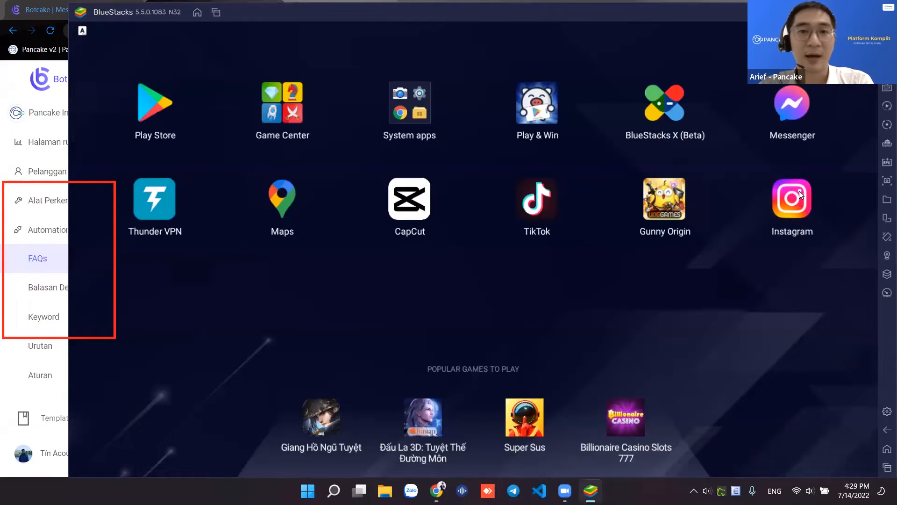
{"action": "left_click", "coordinate": [792, 198]}
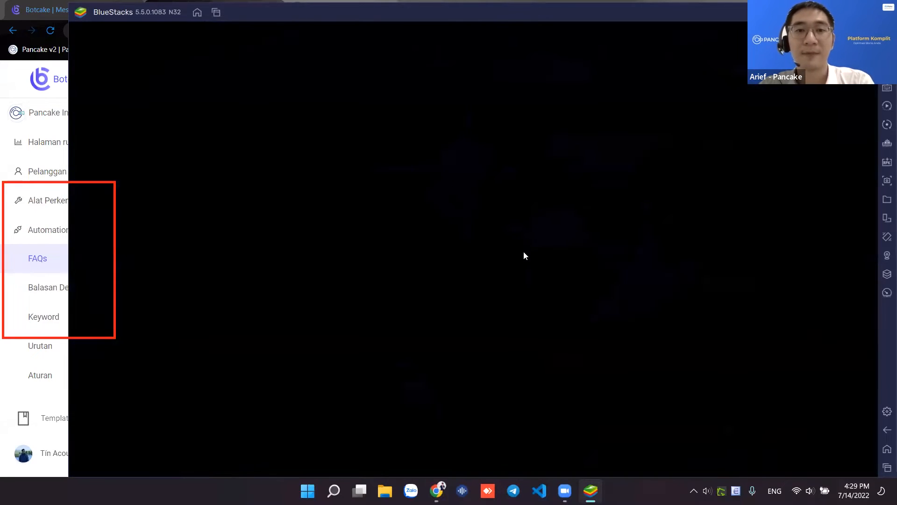
- Search 'pa' to reopen the pancake.indonesia chat and send the Mau pesan suggestion
{"action": "left_click", "coordinate": [588, 44]}
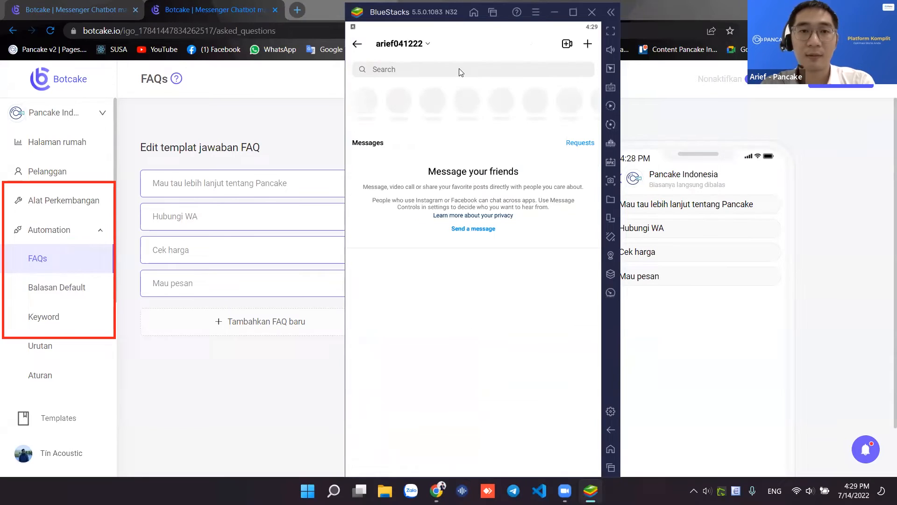
{"action": "left_click", "coordinate": [461, 72]}
{"action": "type", "text": "pa"}
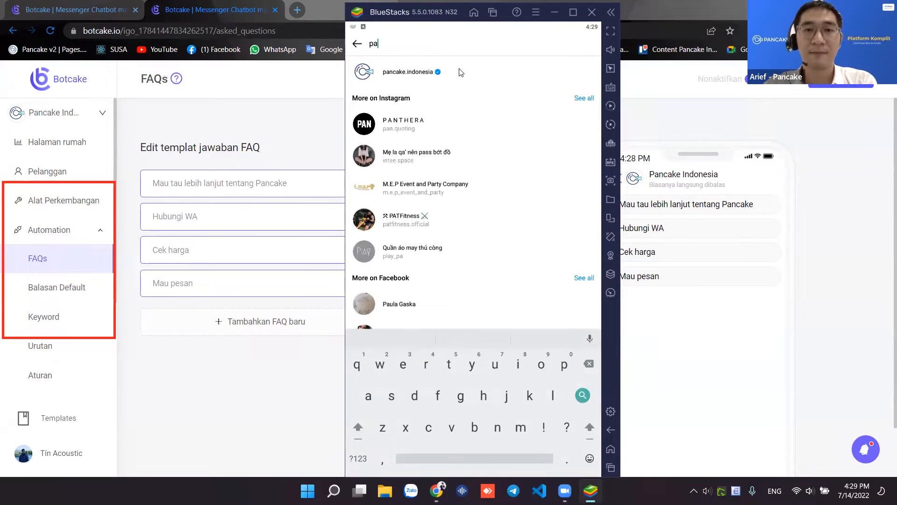
{"action": "left_click", "coordinate": [462, 72]}
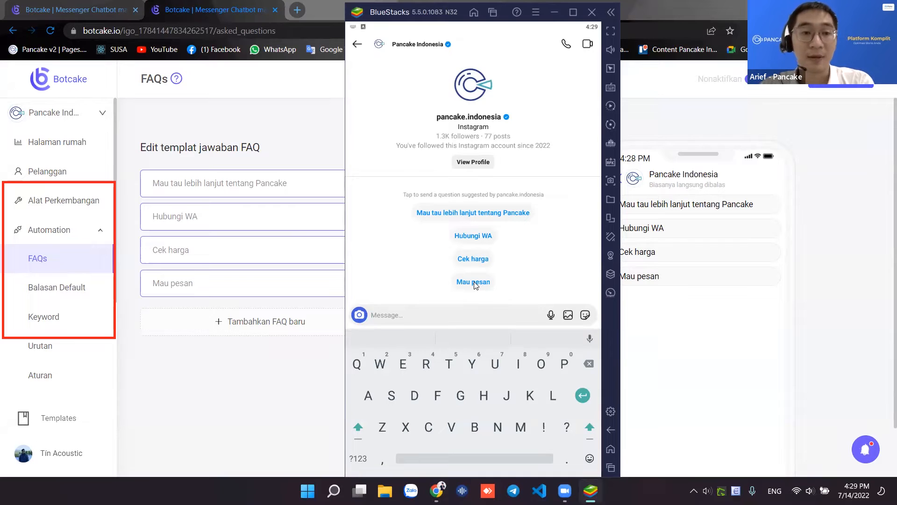
{"action": "left_click", "coordinate": [250, 387]}
{"action": "left_click", "coordinate": [357, 283]}
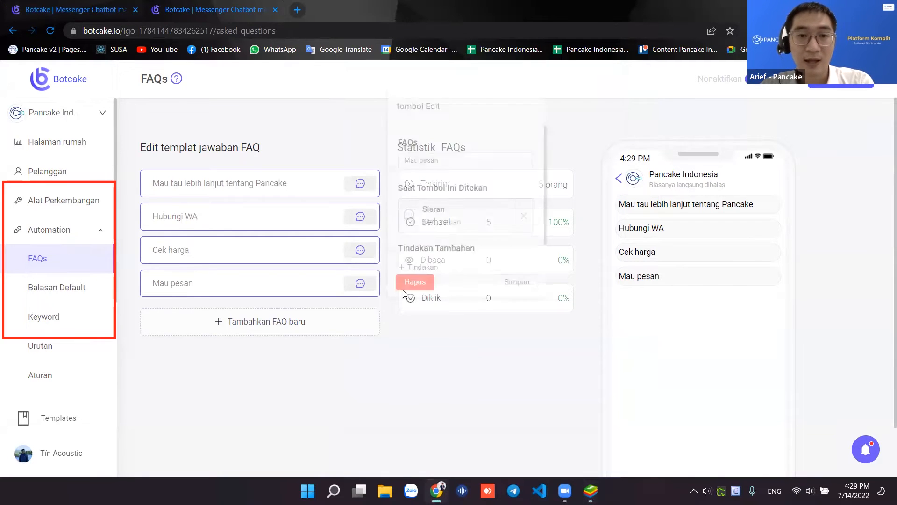
{"action": "left_click", "coordinate": [591, 490]}
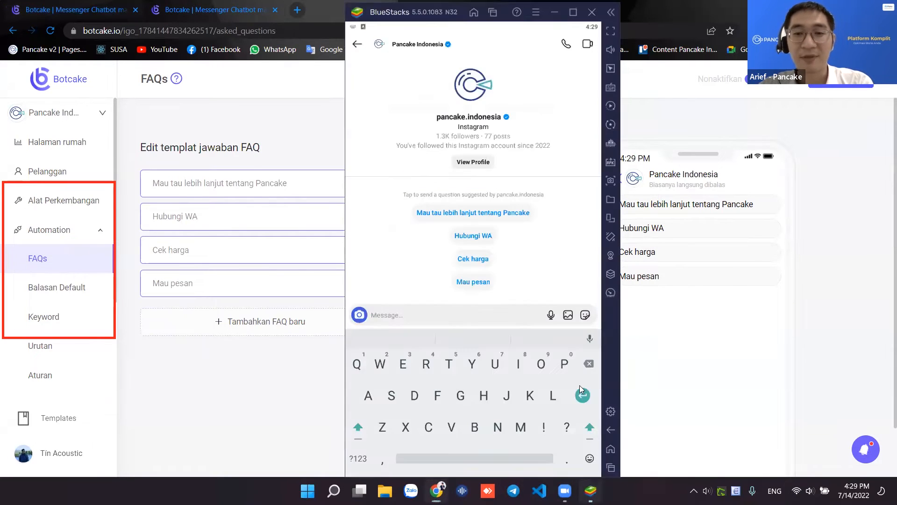
{"action": "left_click", "coordinate": [477, 282]}
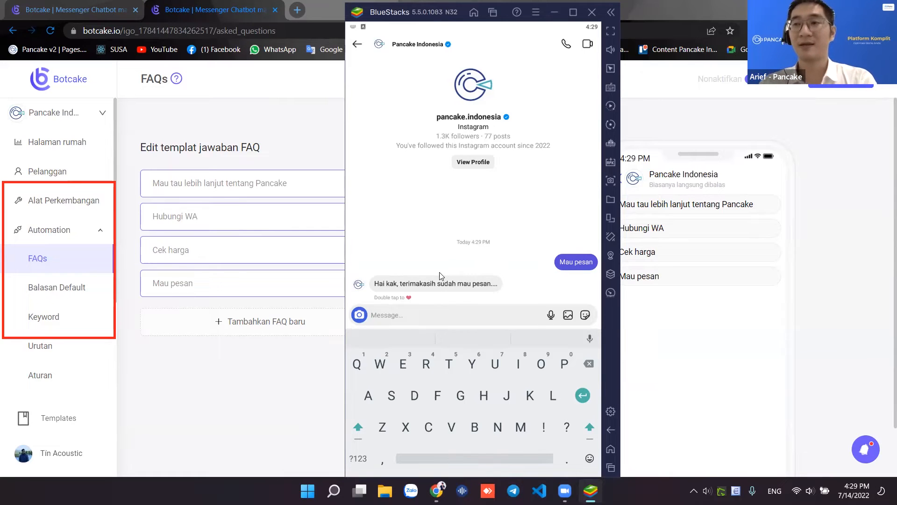
{"action": "left_click", "coordinate": [225, 379]}
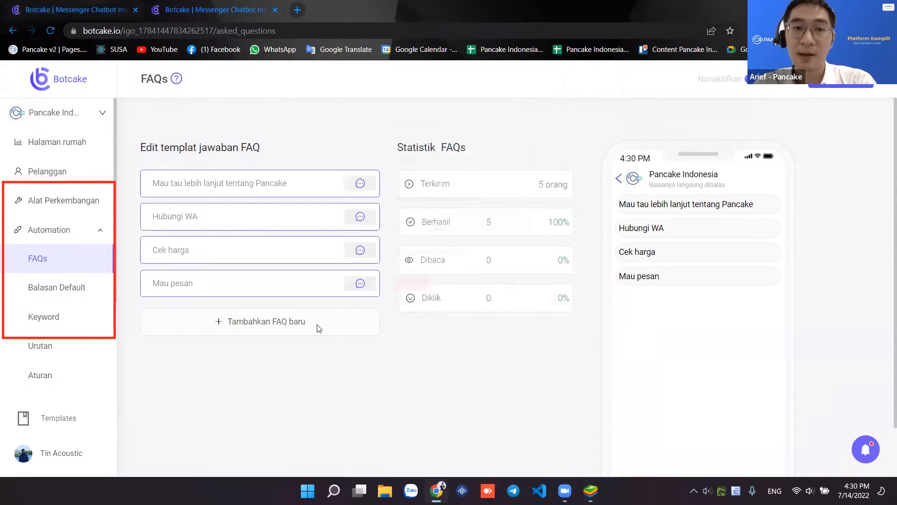
{"action": "left_click", "coordinate": [250, 289]}
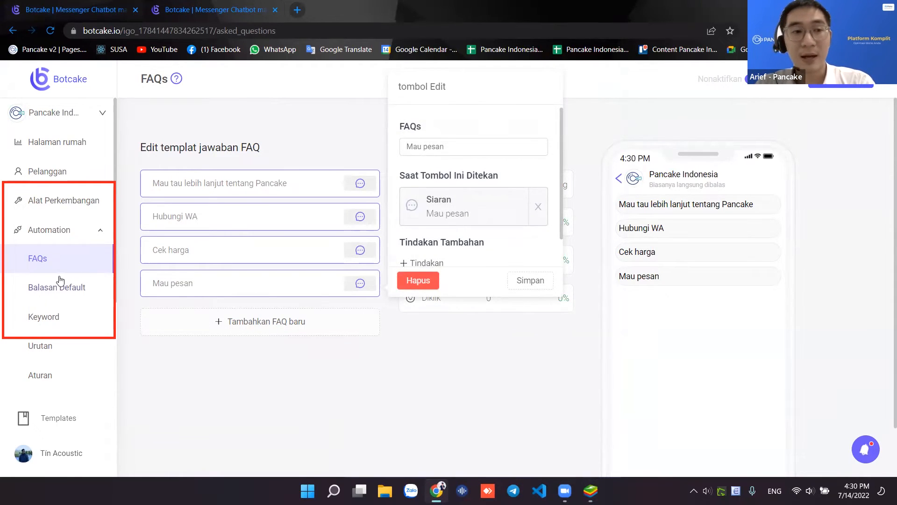
{"action": "scroll", "coordinate": [61, 286], "scroll_direction": "down", "scroll_amount": 2}
{"action": "scroll", "coordinate": [66, 288], "scroll_direction": "up", "scroll_amount": 1}
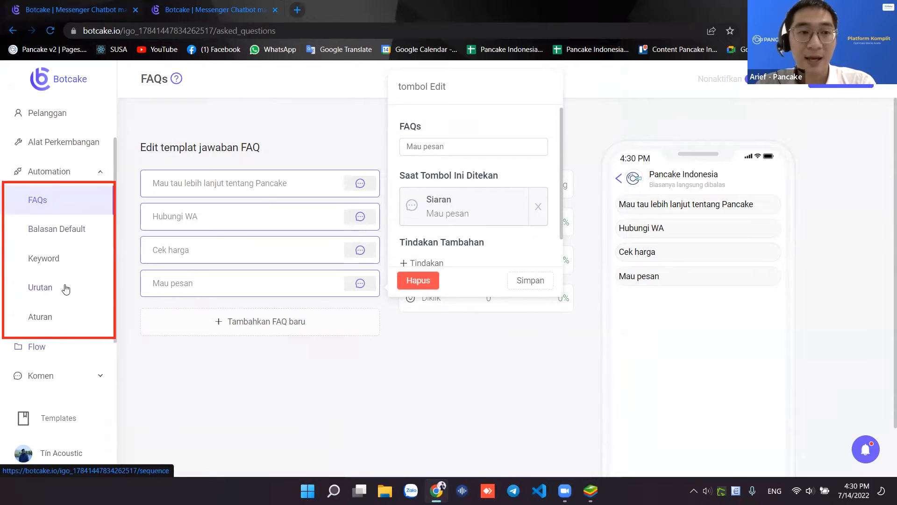
{"action": "left_click", "coordinate": [84, 263]}
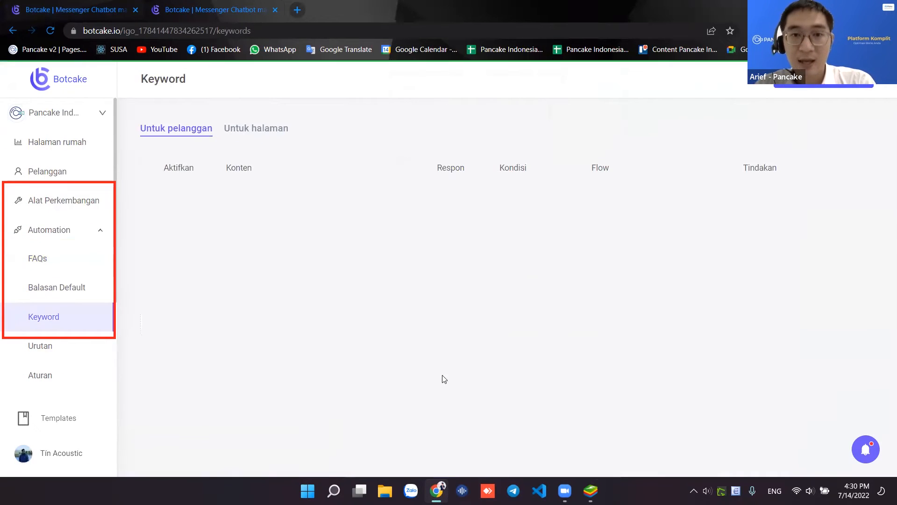
{"action": "scroll", "coordinate": [372, 360], "scroll_direction": "down", "scroll_amount": 1}
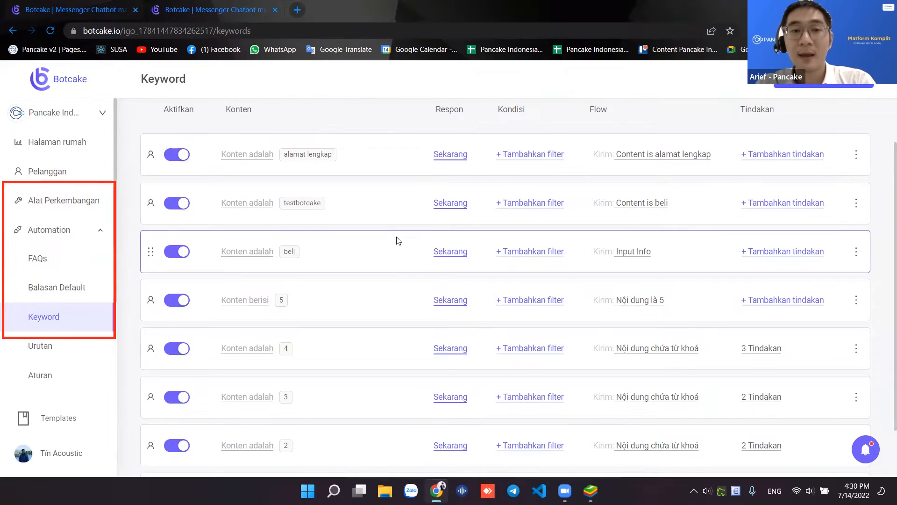
{"action": "scroll", "coordinate": [379, 228], "scroll_direction": "up", "scroll_amount": 2}
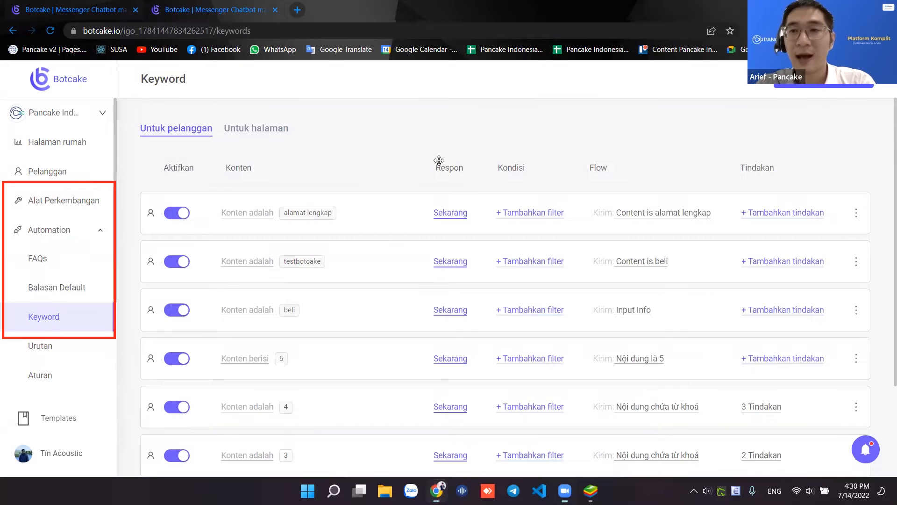
{"action": "left_click", "coordinate": [547, 168]}
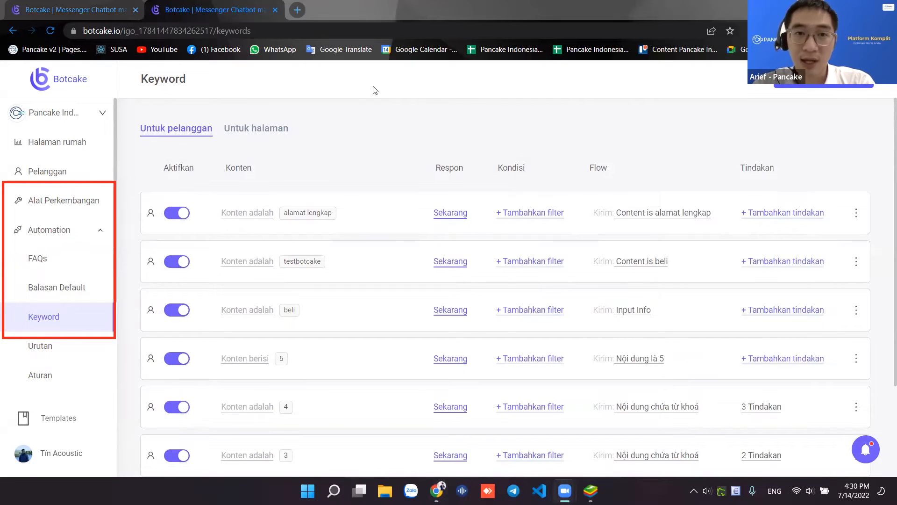
{"action": "left_click_drag", "start_coordinate": [638, 136], "coordinate": [776, 87]}
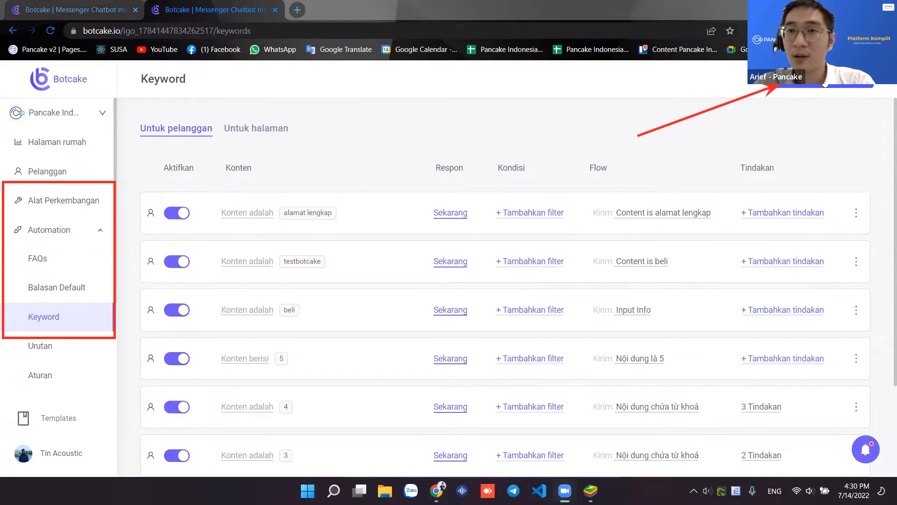
- Add a 'pesan' keyword rule with a new flow whose first step is a message
{"action": "left_click", "coordinate": [809, 87]}
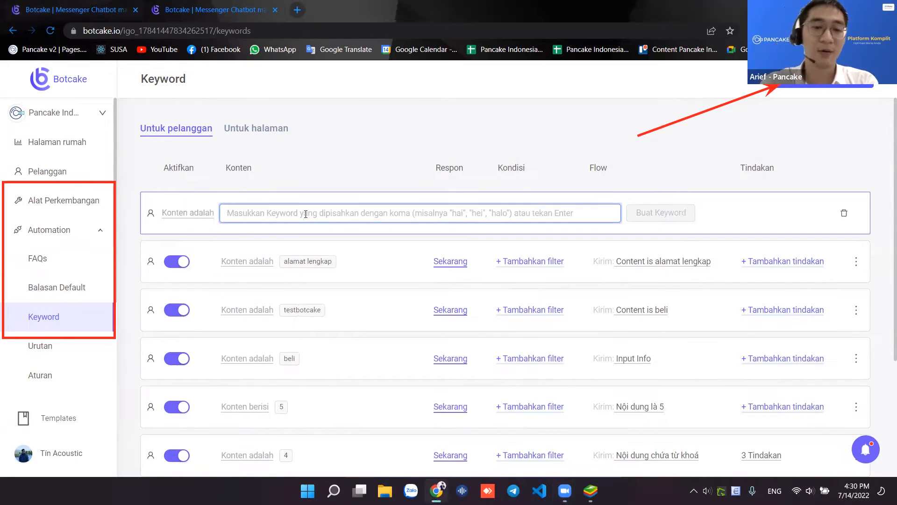
{"action": "type", "text": "pesan"}
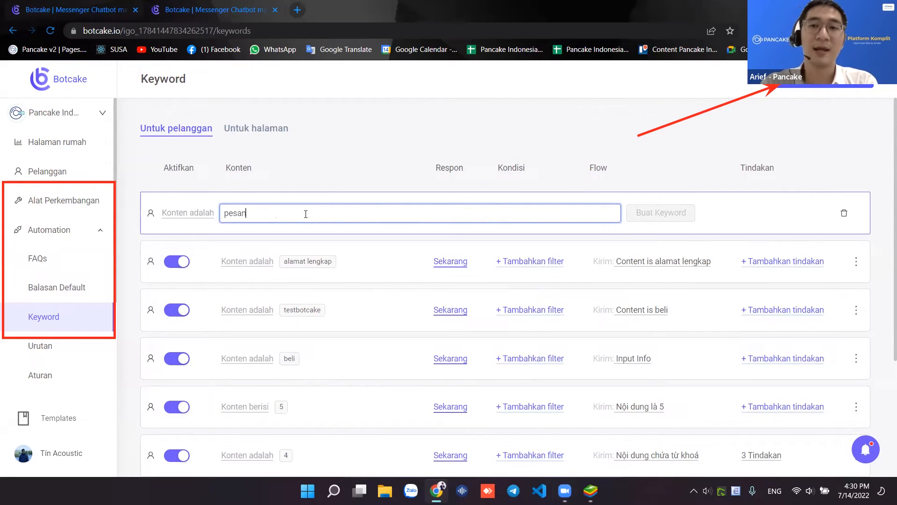
{"action": "key", "text": "Return"}
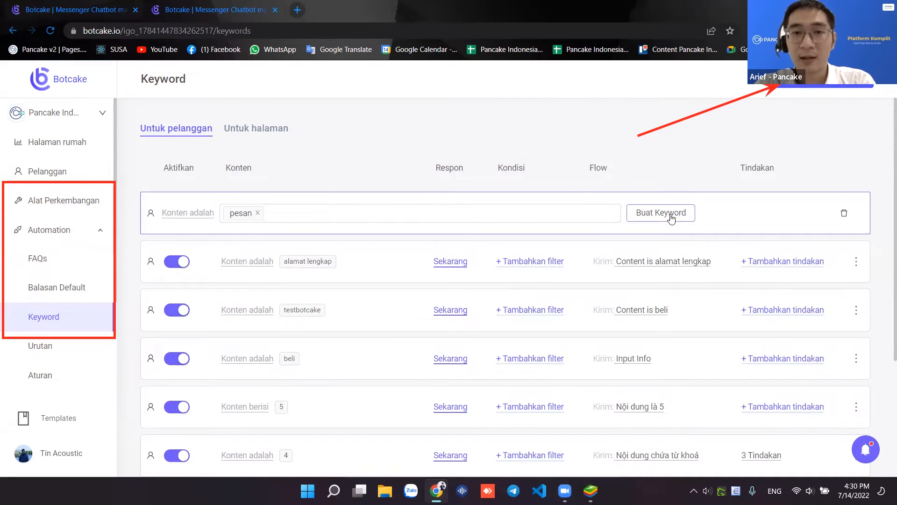
{"action": "left_click", "coordinate": [693, 218]}
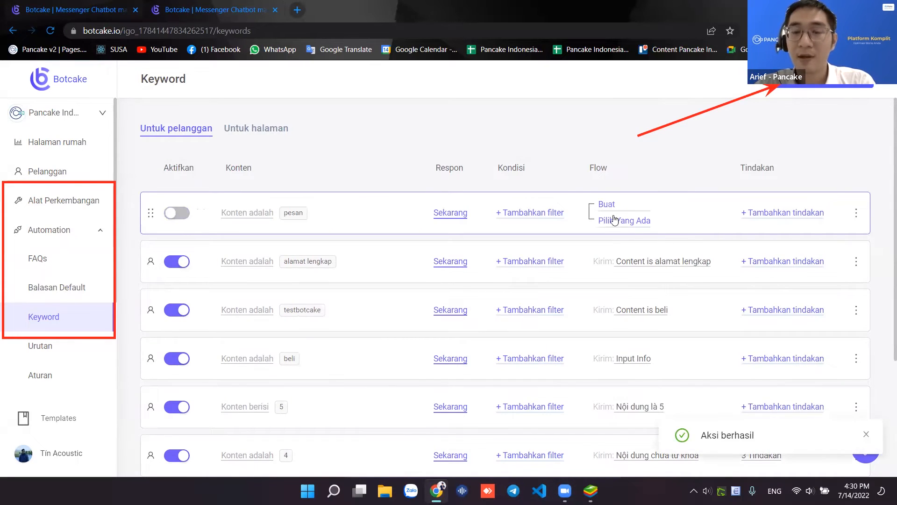
{"action": "left_click", "coordinate": [609, 205]}
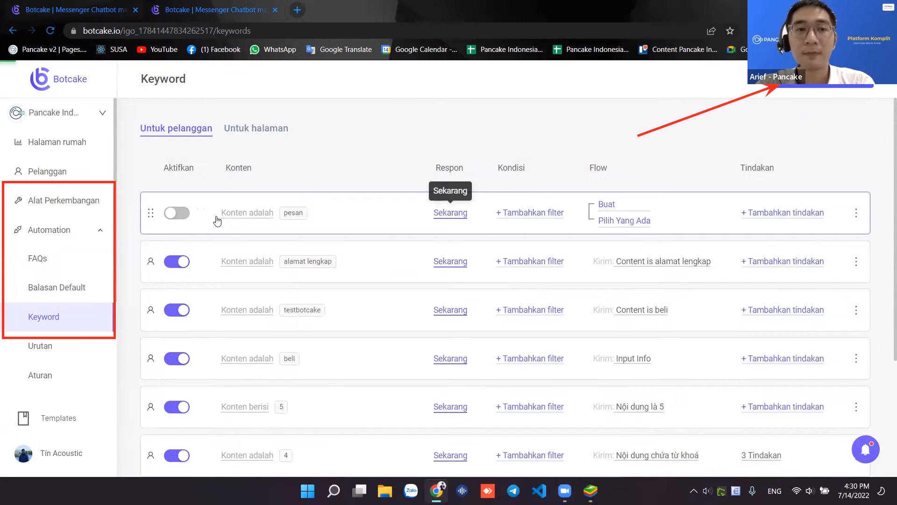
{"action": "left_click", "coordinate": [207, 220]}
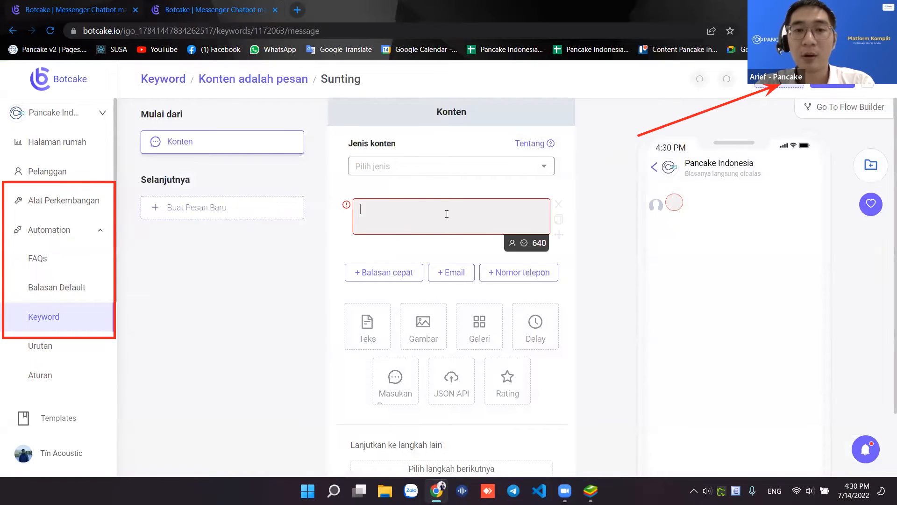
- Save a Lain-type reply 'Hai kak, mohon isi info ini ya.... - Nama:' with a new dash line
{"action": "left_click", "coordinate": [433, 174]}
{"action": "left_click", "coordinate": [406, 243]}
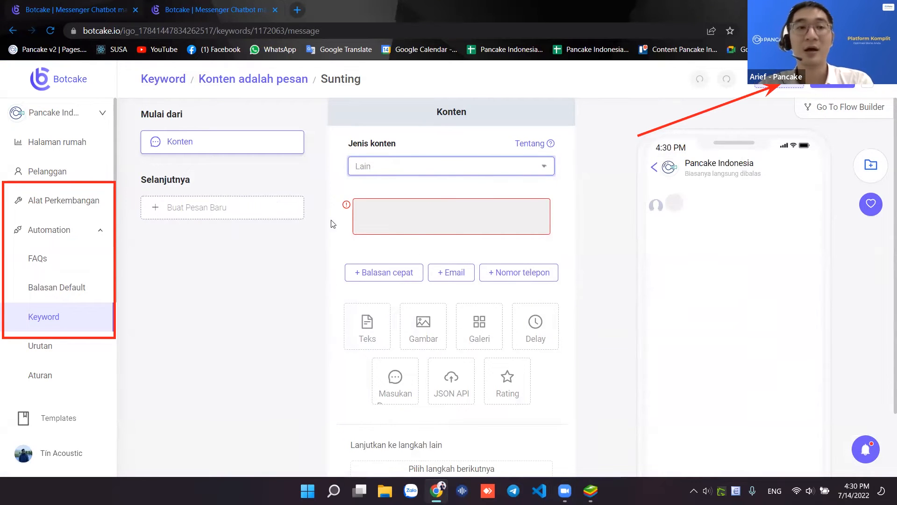
{"action": "left_click", "coordinate": [620, 81]}
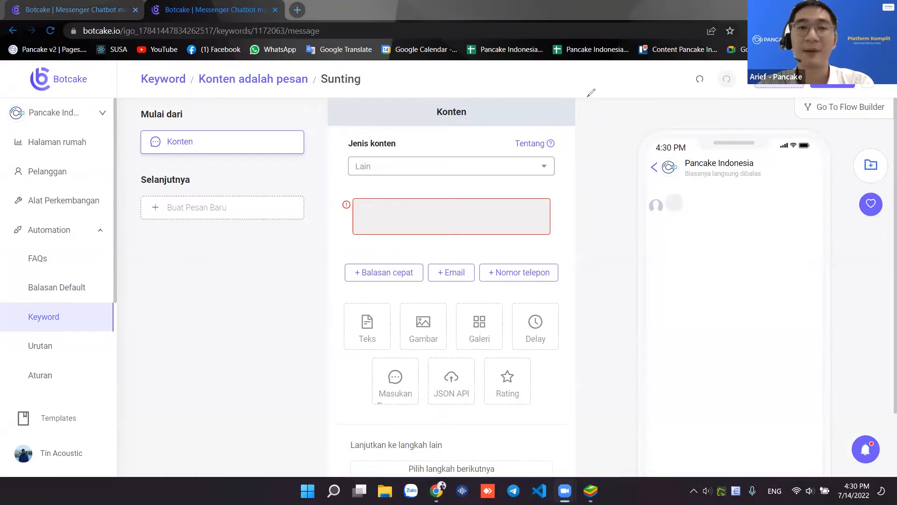
{"action": "left_click", "coordinate": [481, 213]}
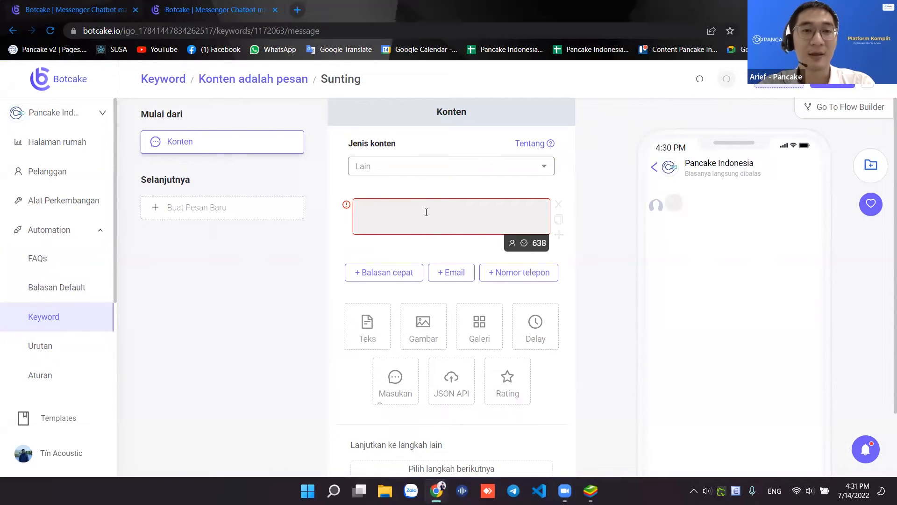
{"action": "type", "text": "hai"}
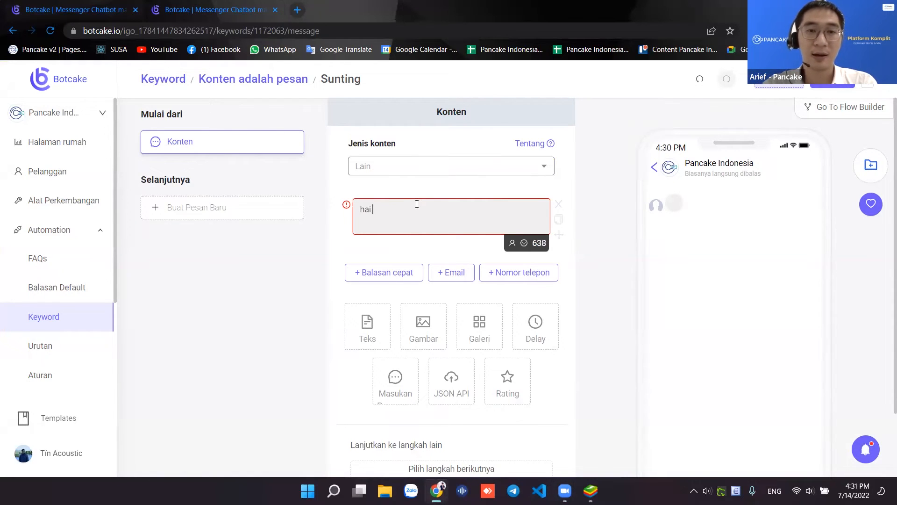
{"action": "type", "text": "Hai i"}
{"action": "key", "text": "BackSpace"}
{"action": "type", "text": "kak, mo"}
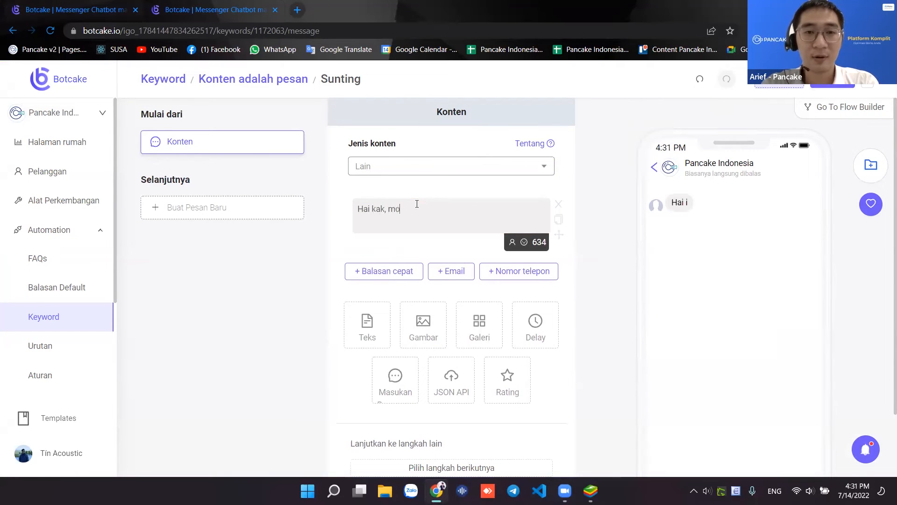
{"action": "type", "text": "hon isi"}
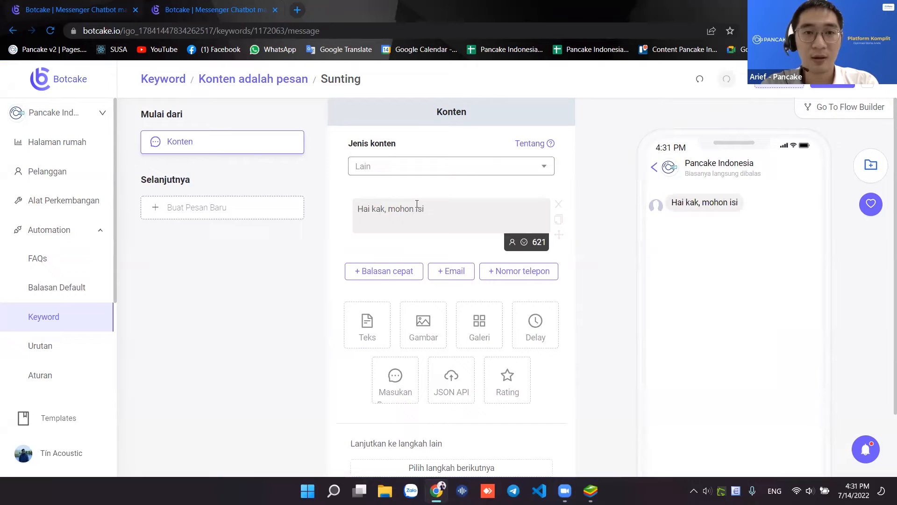
{"action": "type", "text": " info "}
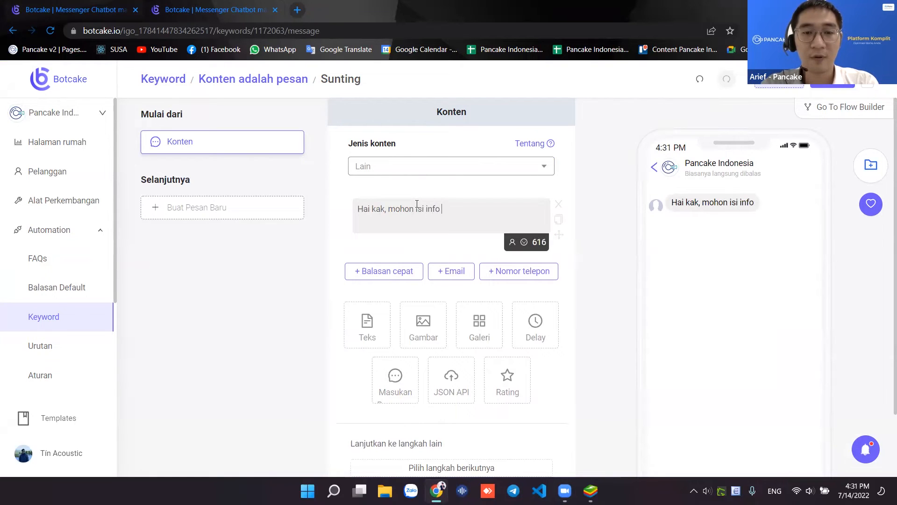
{"action": "type", "text": "ini ya..."}
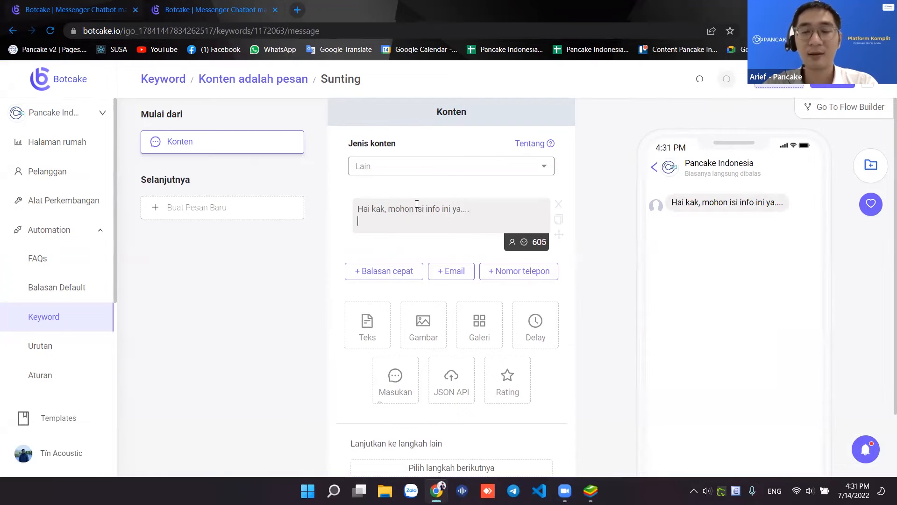
{"action": "type", "text": ". - NAm"}
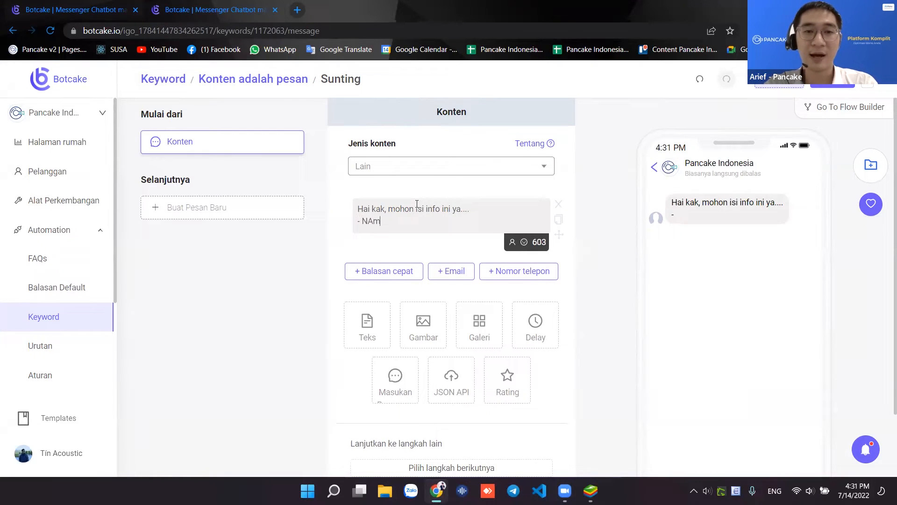
{"action": "key", "text": "BackSpace"}
{"action": "key", "text": "BackSpace"}
{"action": "type", "text": "ame"}
{"action": "key", "text": "BackSpace"}
{"action": "type", "text": "a:"}
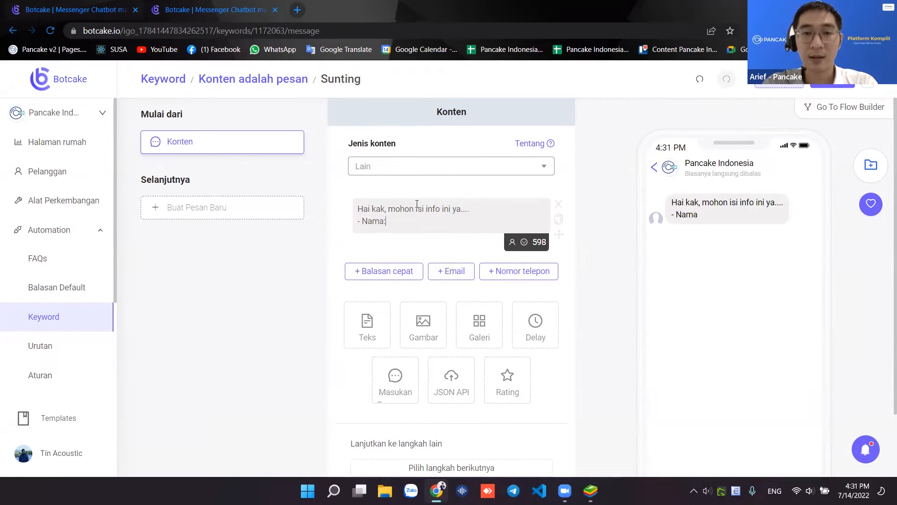
{"action": "key", "text": "Return"}
{"action": "type", "text": "-"}
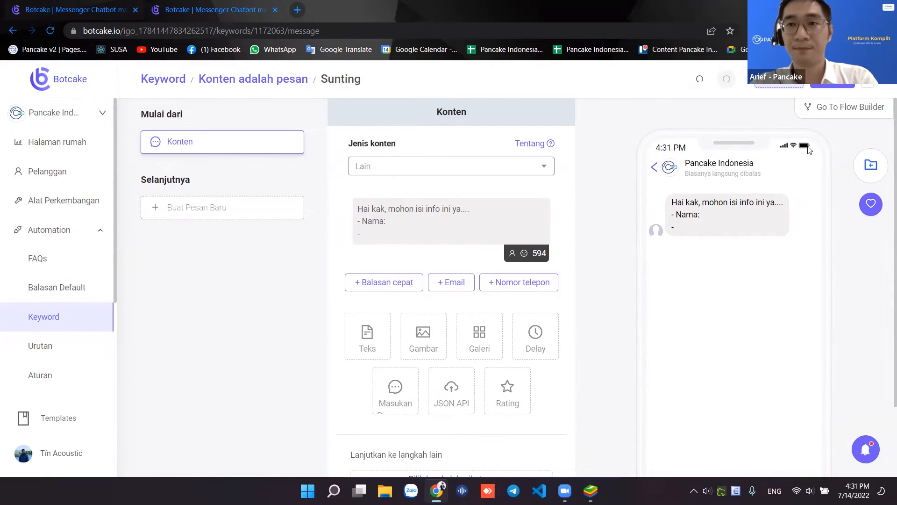
{"action": "left_click", "coordinate": [836, 89]}
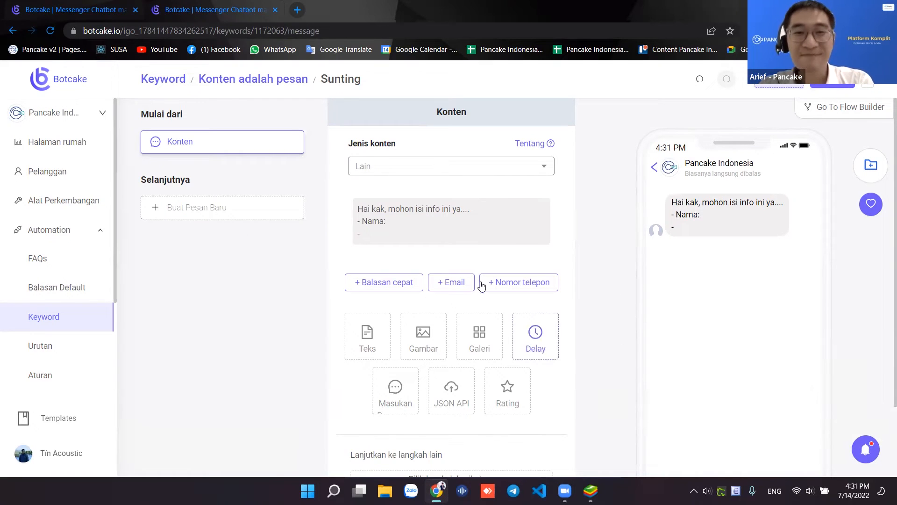
- Open the Pancake v2 dashboard in a new browser tab
{"action": "left_click", "coordinate": [591, 490]}
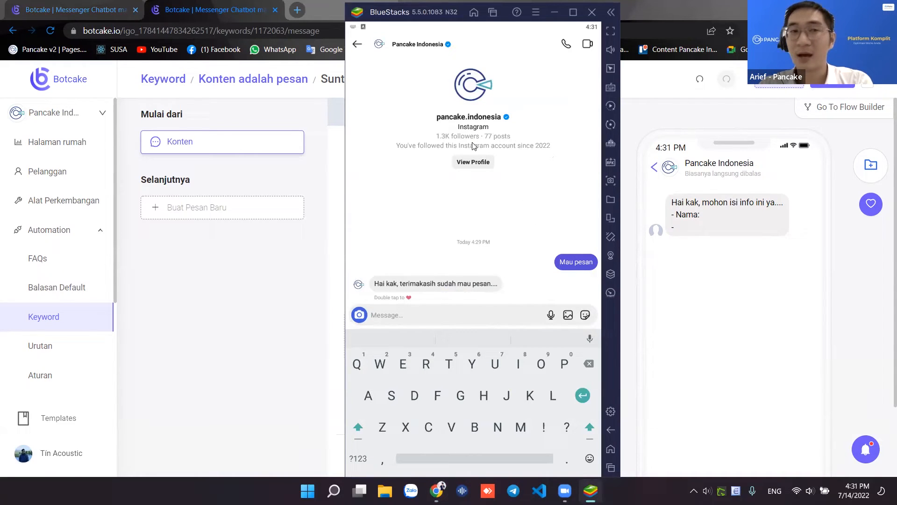
{"action": "left_click", "coordinate": [296, 10]}
{"action": "left_click", "coordinate": [55, 49]}
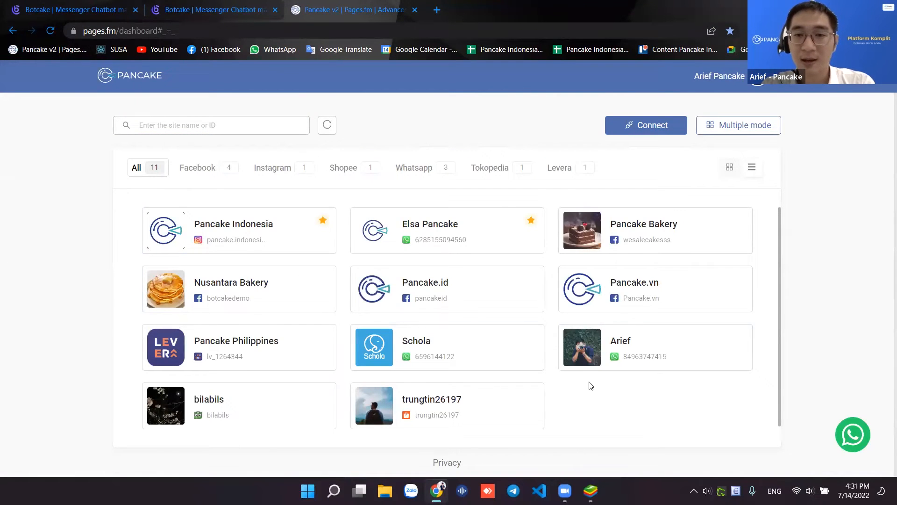
- Open the Pancake Indonesia inbox and the customer chat whose latest message is 'Beli'
{"action": "scroll", "coordinate": [589, 381], "scroll_direction": "down", "scroll_amount": 1}
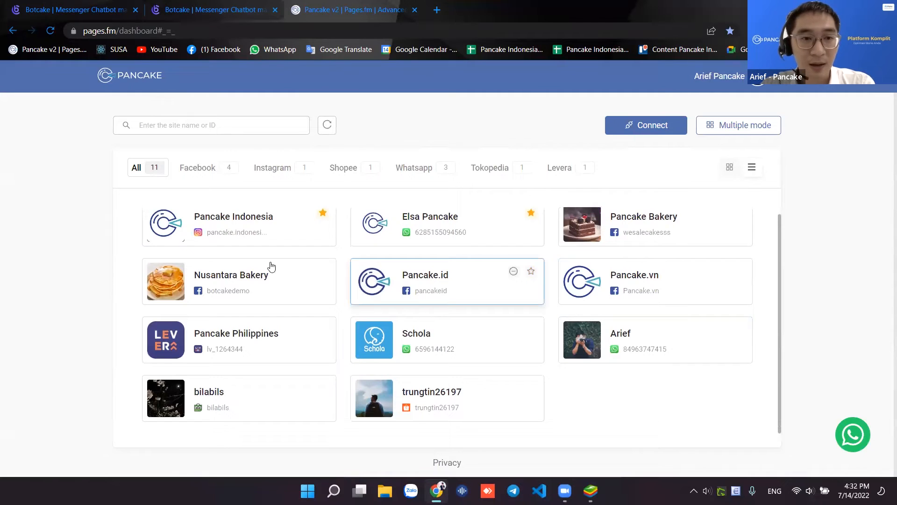
{"action": "scroll", "coordinate": [248, 261], "scroll_direction": "up", "scroll_amount": 1}
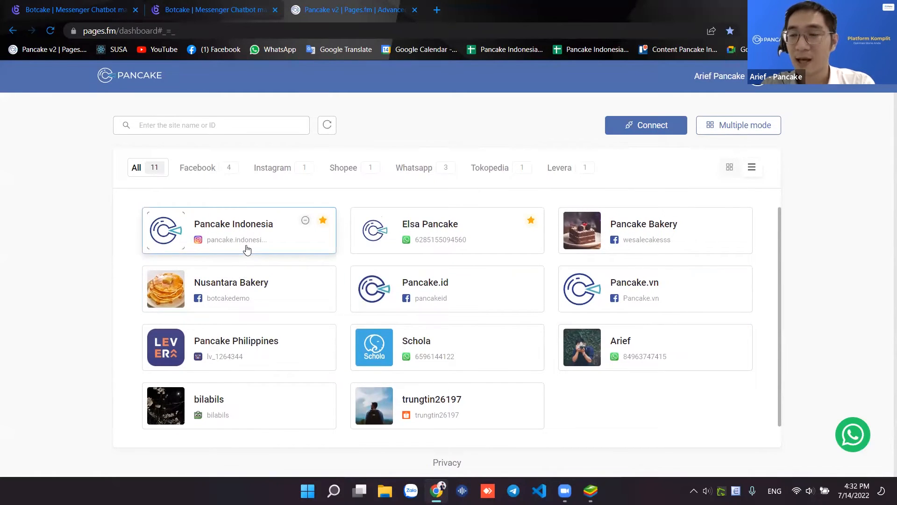
{"action": "left_click", "coordinate": [259, 245]}
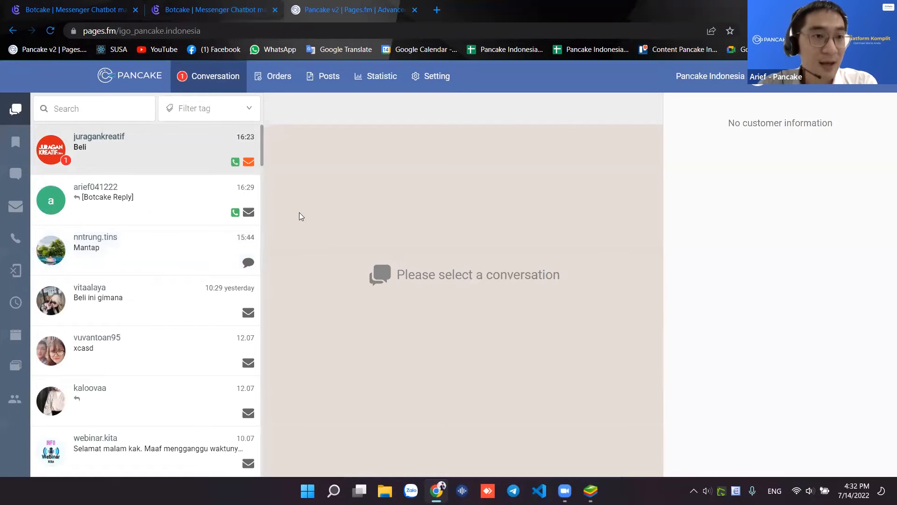
{"action": "left_click", "coordinate": [151, 212]}
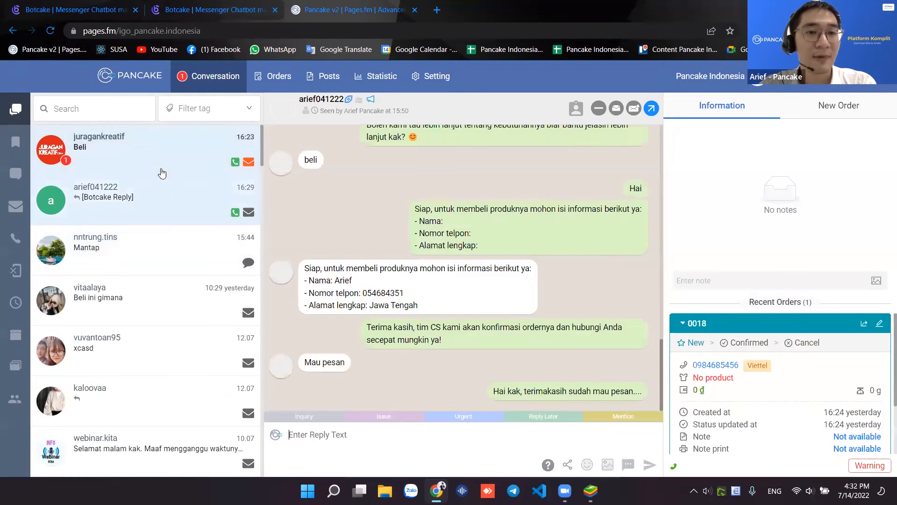
{"action": "left_click", "coordinate": [161, 170]}
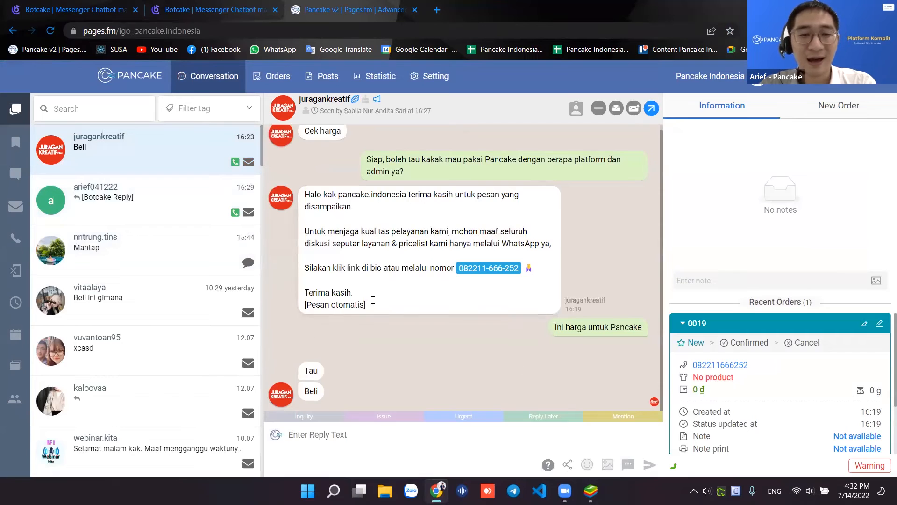
{"action": "left_click_drag", "start_coordinate": [306, 392], "coordinate": [347, 389]}
{"action": "left_click", "coordinate": [434, 380]}
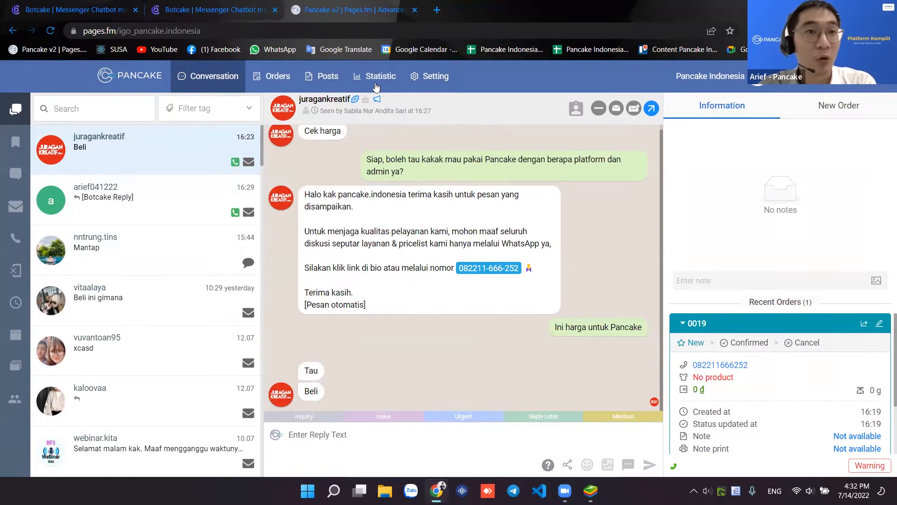
- Save the reply asking for the customer's Nama, enable the 'pesan' keyword rule, and view the Instagram test chat
{"action": "left_click", "coordinate": [115, 12]}
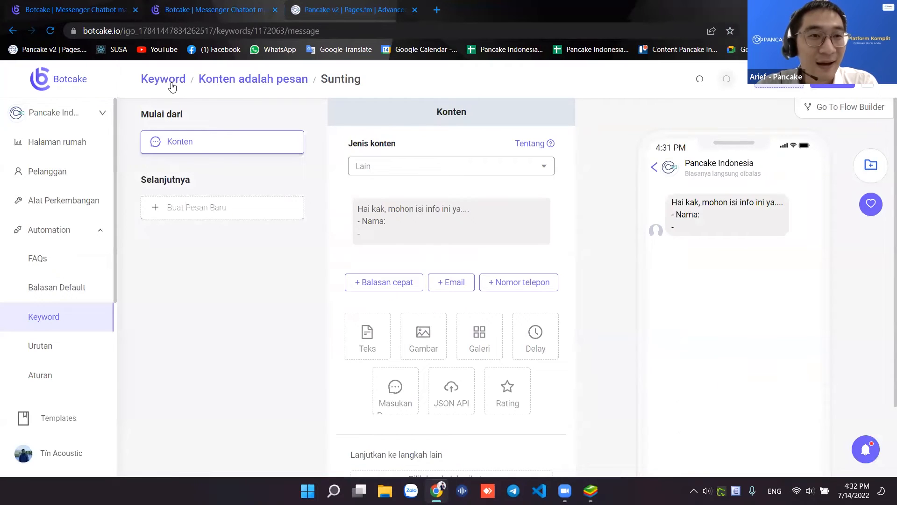
{"action": "left_click", "coordinate": [838, 85]}
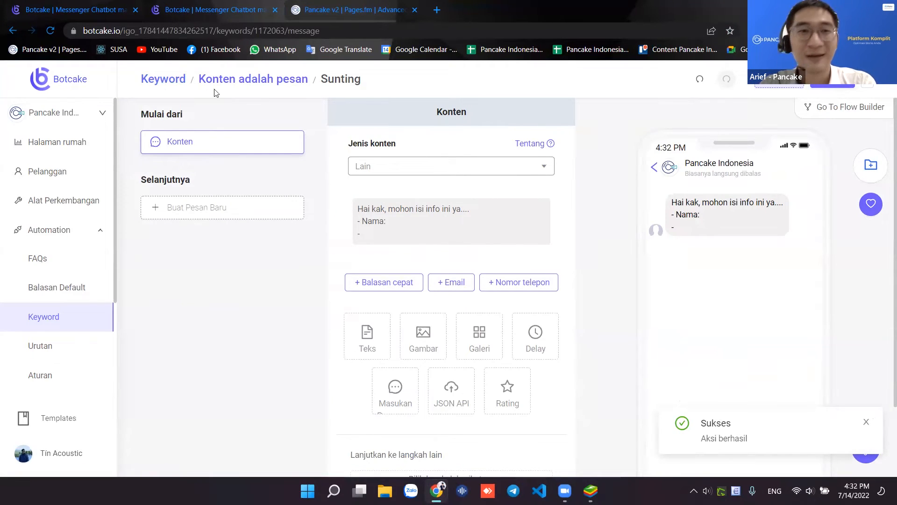
{"action": "left_click", "coordinate": [156, 85]}
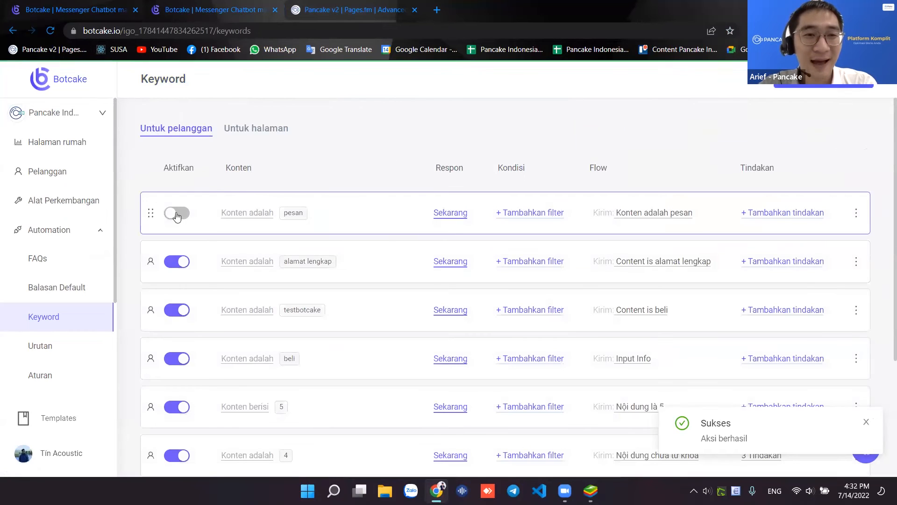
{"action": "left_click", "coordinate": [177, 214]}
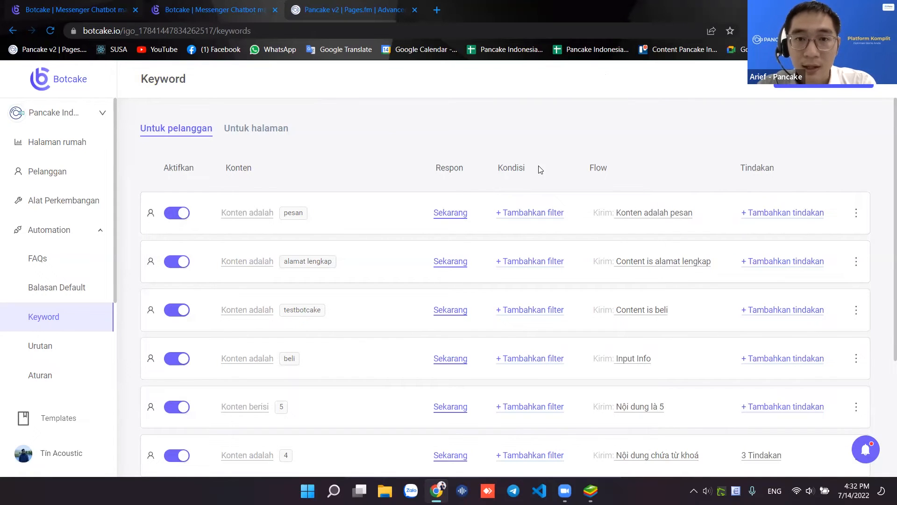
{"action": "key", "text": "alt+Tab"}
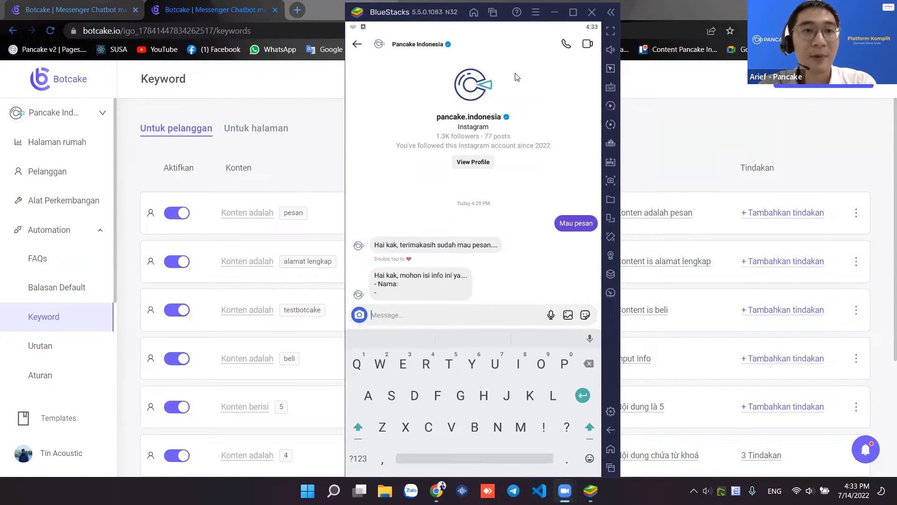
- In a new tab, open Pancake's Pancake Indonesia inbox and the chat with the order details
{"action": "left_click", "coordinate": [299, 14]}
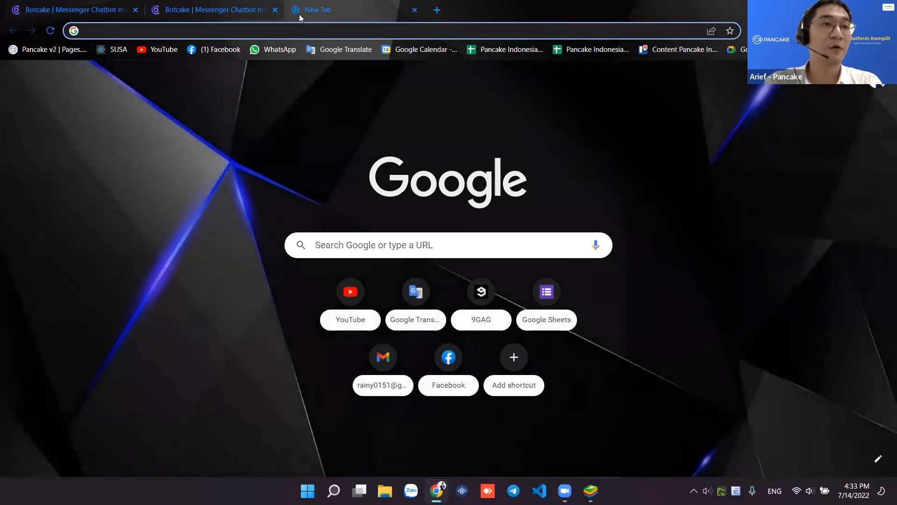
{"action": "left_click", "coordinate": [42, 50]}
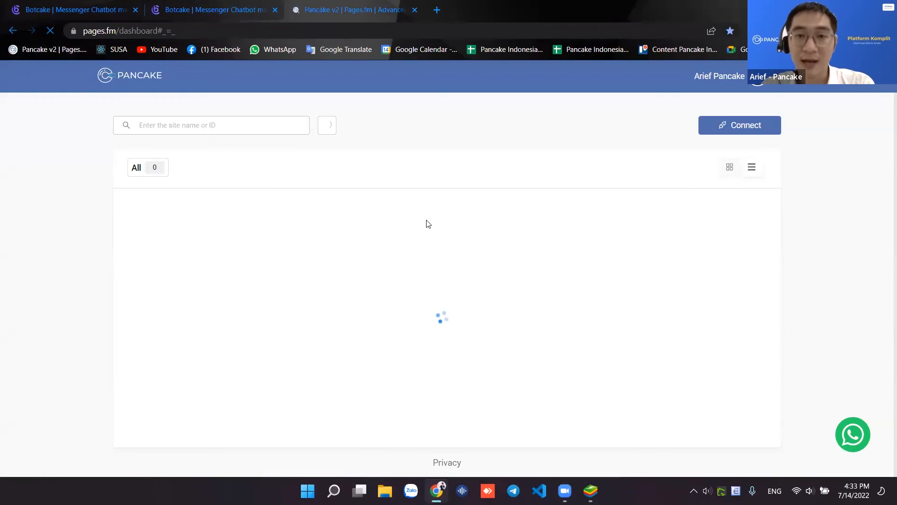
{"action": "left_click", "coordinate": [275, 224]}
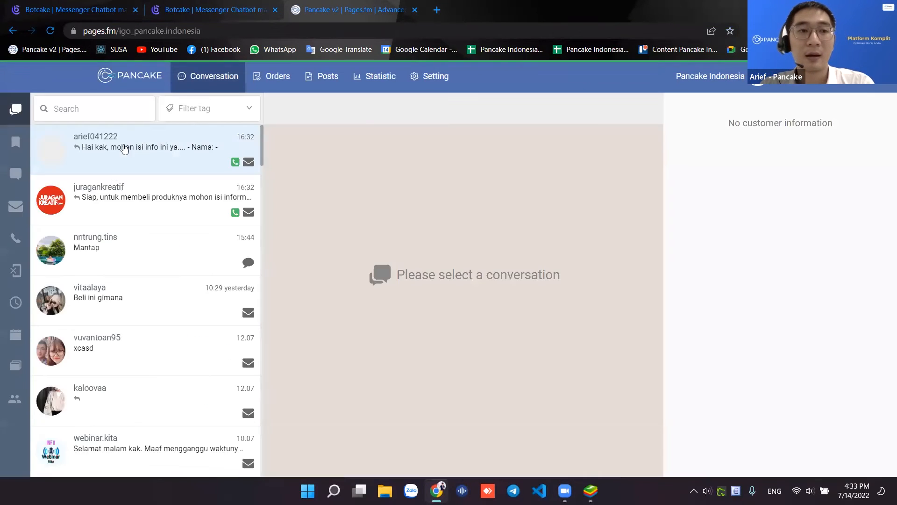
{"action": "left_click", "coordinate": [120, 209]}
{"action": "left_click", "coordinate": [125, 150]}
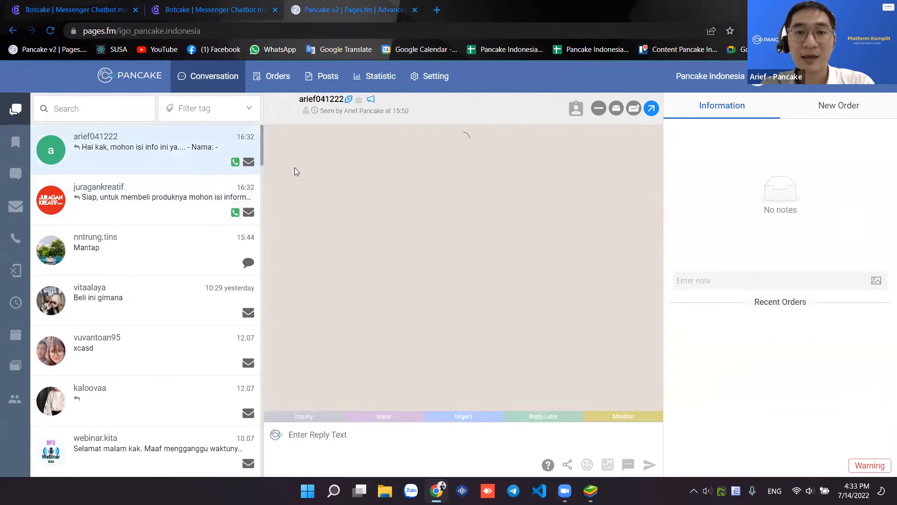
- Review the customer's name, phone number and address sent in the chat
{"action": "scroll", "coordinate": [470, 340], "scroll_direction": "up", "scroll_amount": 1}
{"action": "scroll", "coordinate": [471, 340], "scroll_direction": "down", "scroll_amount": 1}
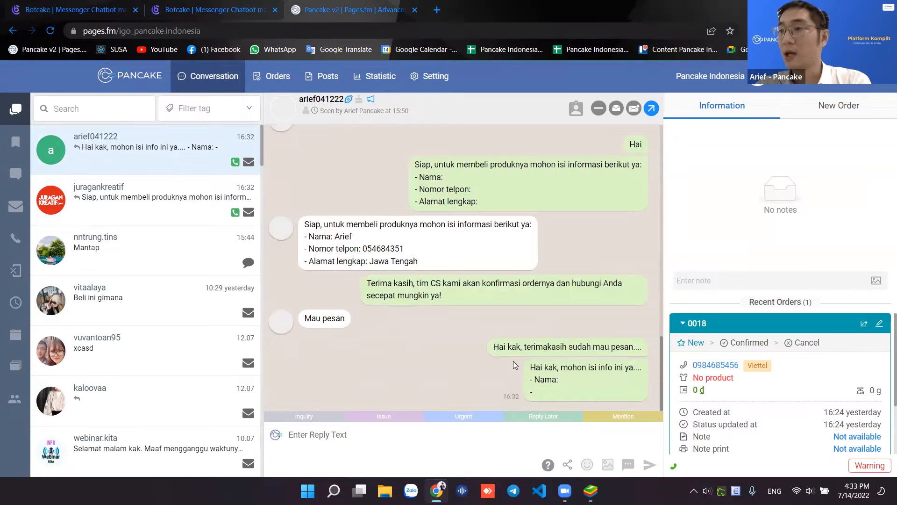
{"action": "scroll", "coordinate": [514, 323], "scroll_direction": "up", "scroll_amount": 5}
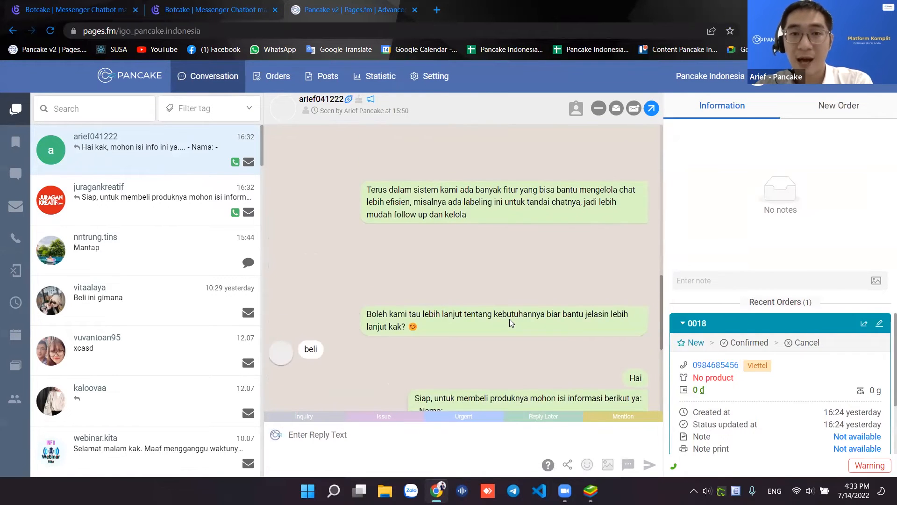
{"action": "scroll", "coordinate": [496, 320], "scroll_direction": "up", "scroll_amount": 8}
{"action": "scroll", "coordinate": [482, 320], "scroll_direction": "down", "scroll_amount": 11}
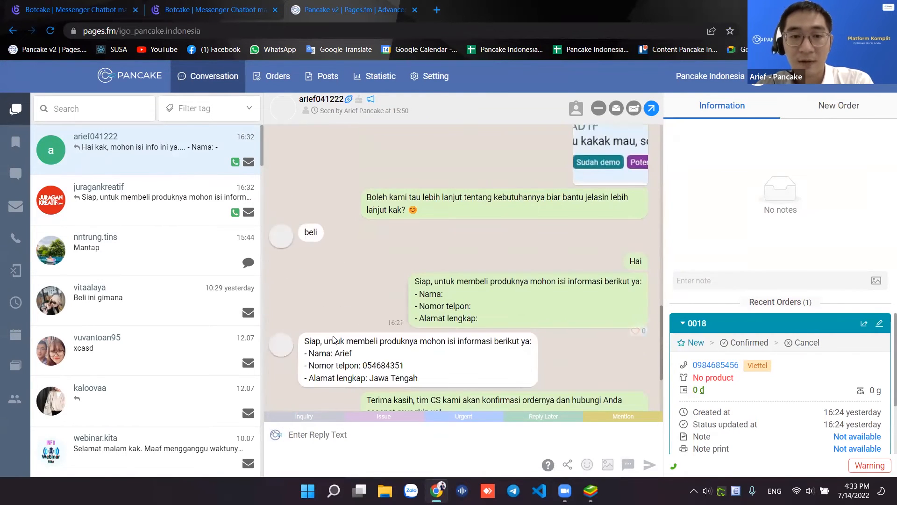
{"action": "left_click_drag", "start_coordinate": [341, 354], "coordinate": [419, 367]}
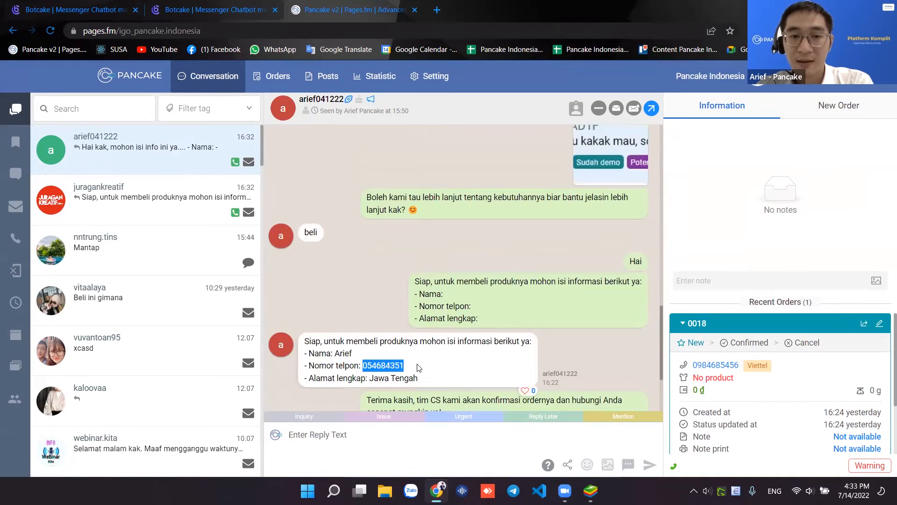
{"action": "left_click_drag", "start_coordinate": [365, 379], "coordinate": [419, 379]}
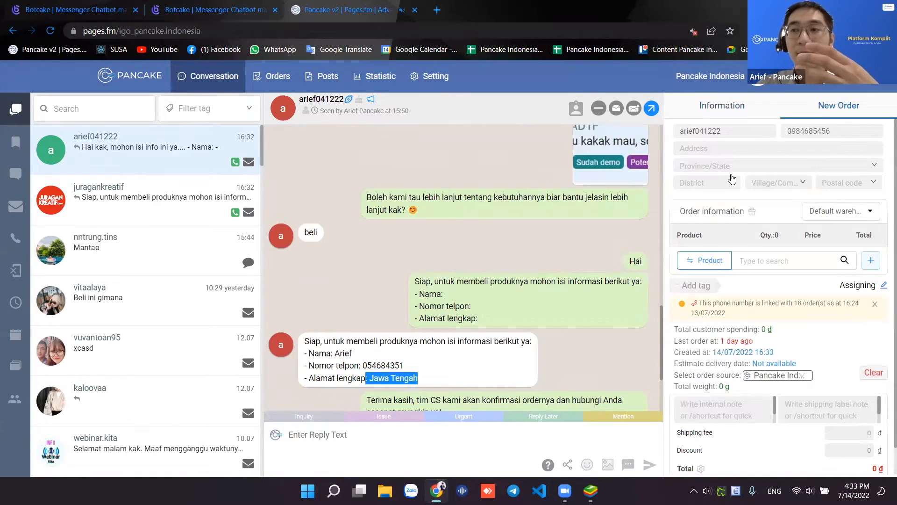
{"action": "left_click", "coordinate": [728, 147]}
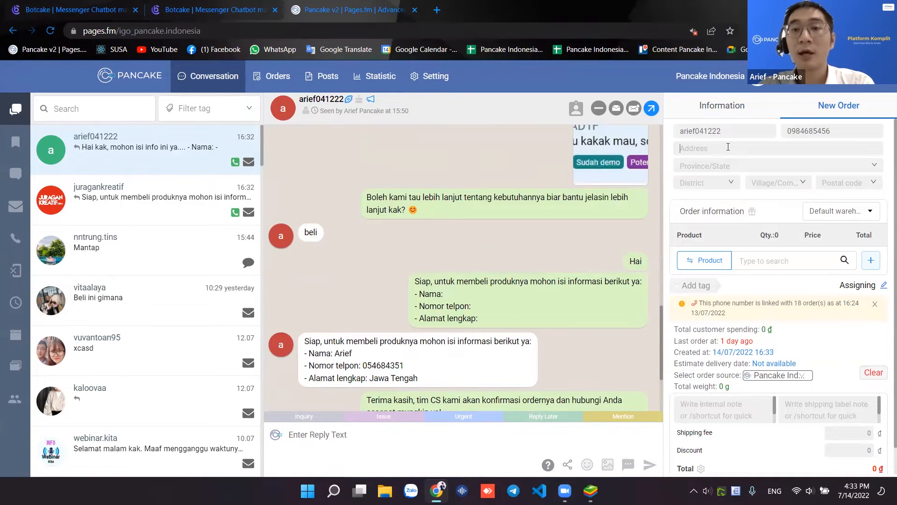
{"action": "scroll", "coordinate": [825, 344], "scroll_direction": "down", "scroll_amount": 1}
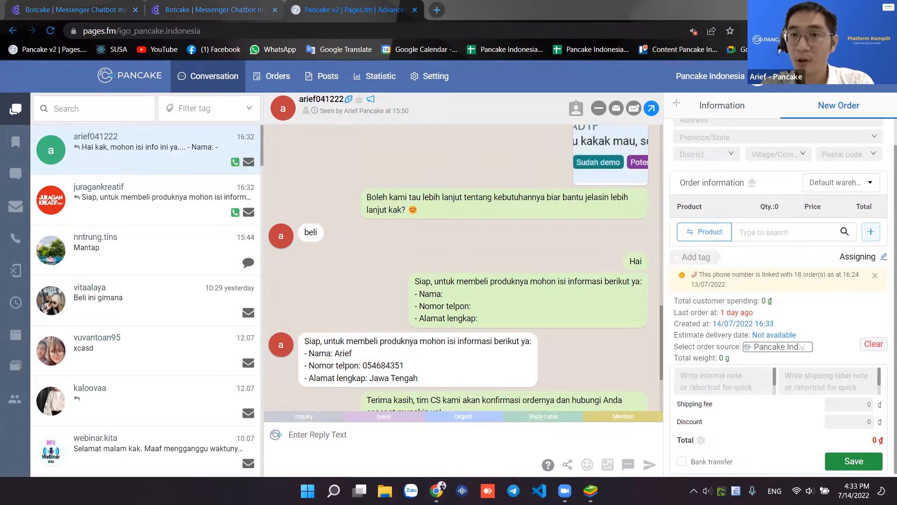
{"action": "left_click_drag", "start_coordinate": [878, 453], "coordinate": [880, 455]}
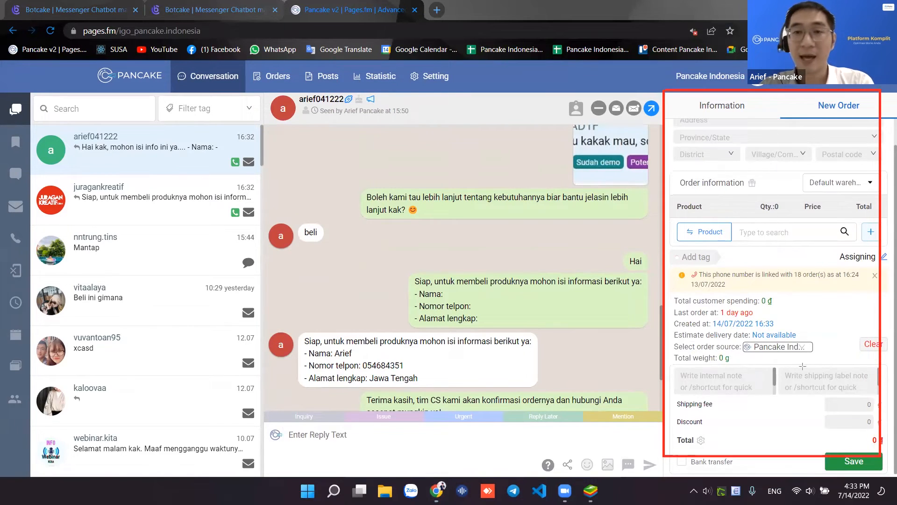
{"action": "scroll", "coordinate": [794, 311], "scroll_direction": "up", "scroll_amount": 2}
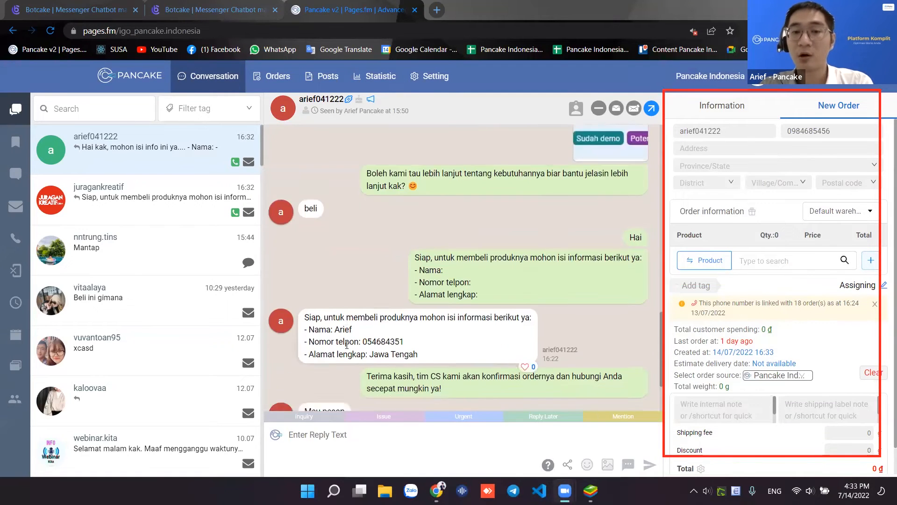
{"action": "scroll", "coordinate": [347, 345], "scroll_direction": "up", "scroll_amount": 3}
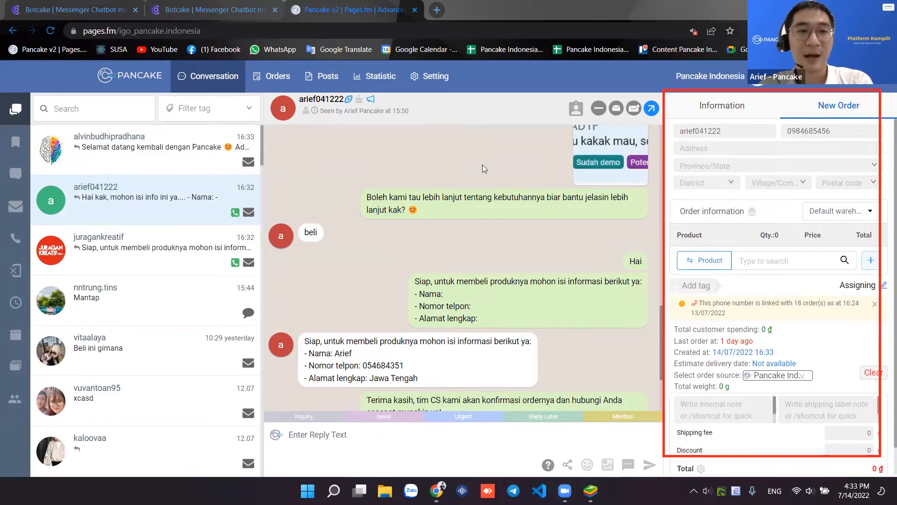
- Open the newest conversation and read Botcake's welcome-back message and the question 'cara pesan gimana'
{"action": "left_click", "coordinate": [149, 159]}
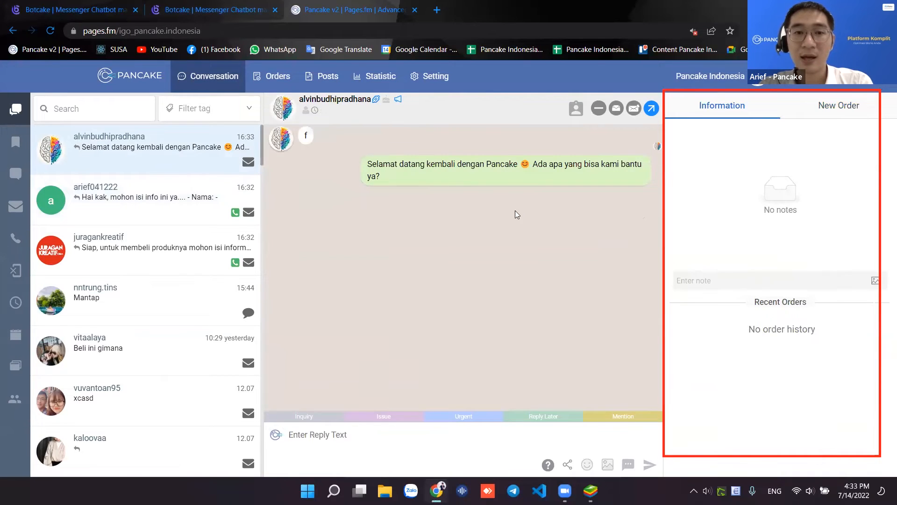
{"action": "mouse_move", "coordinate": [356, 159]}
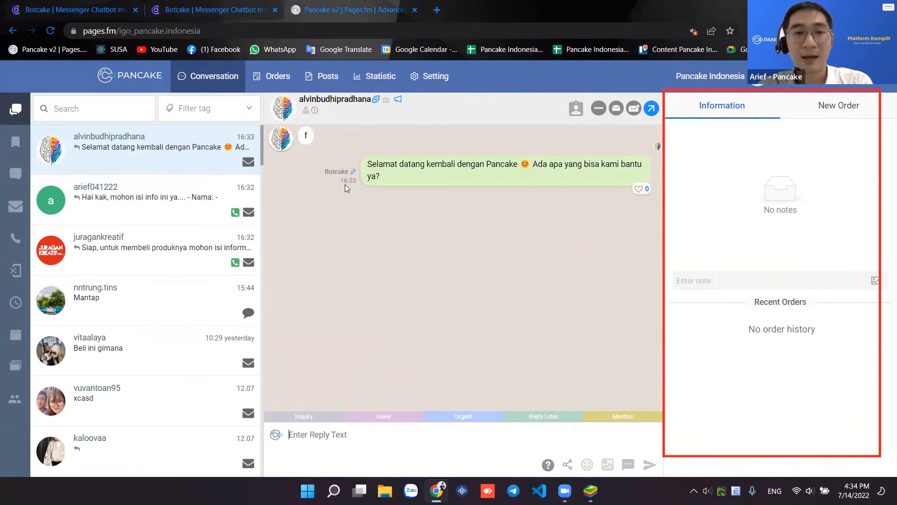
{"action": "left_click_drag", "start_coordinate": [318, 171], "coordinate": [342, 172]}
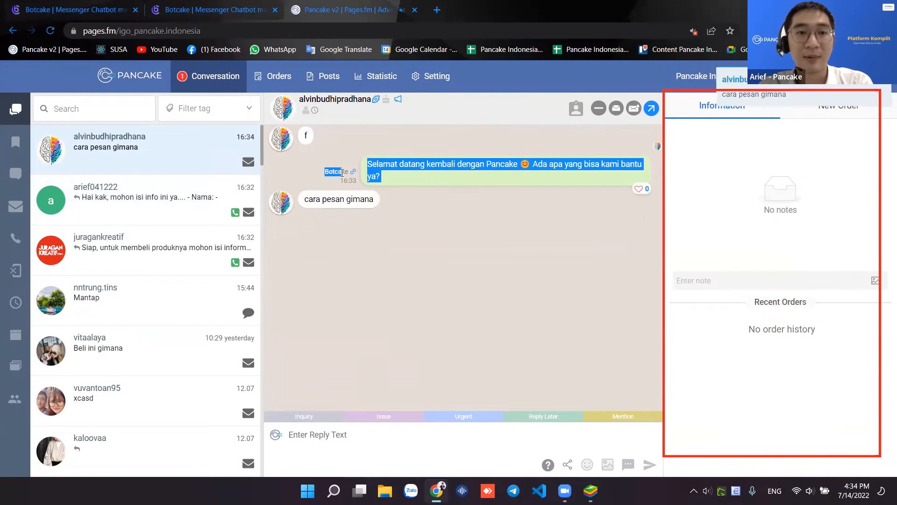
{"action": "left_click_drag", "start_coordinate": [303, 199], "coordinate": [329, 172]}
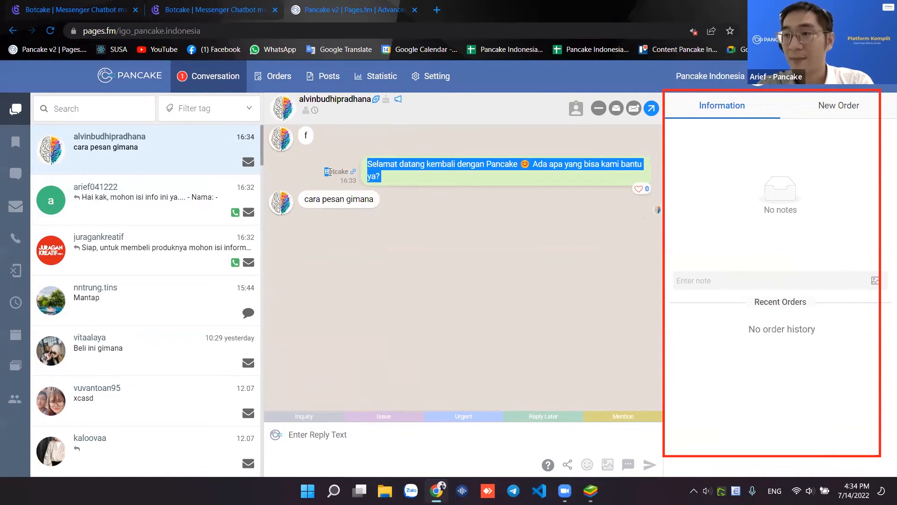
{"action": "left_click", "coordinate": [322, 175]}
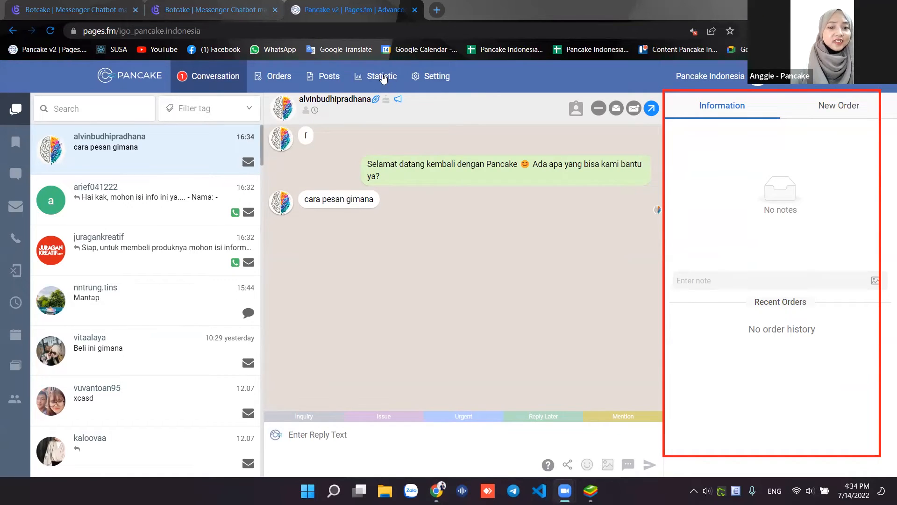
- Place the cursor in the Enter Reply Text box
{"action": "left_click", "coordinate": [536, 234]}
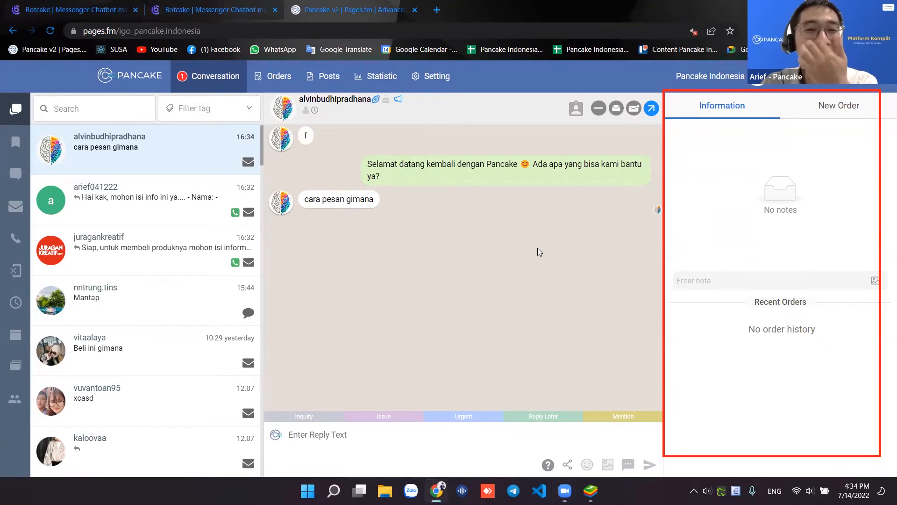
{"action": "left_click", "coordinate": [377, 435]}
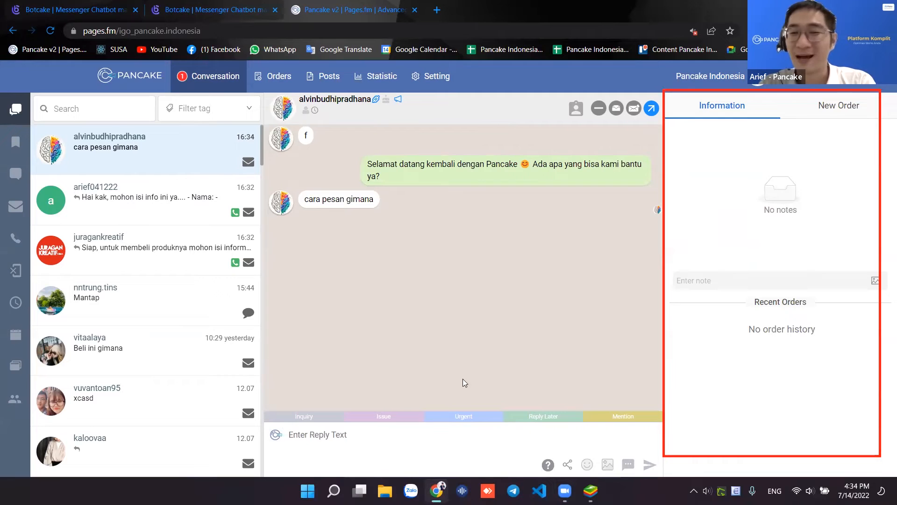
{"action": "left_click", "coordinate": [322, 435]}
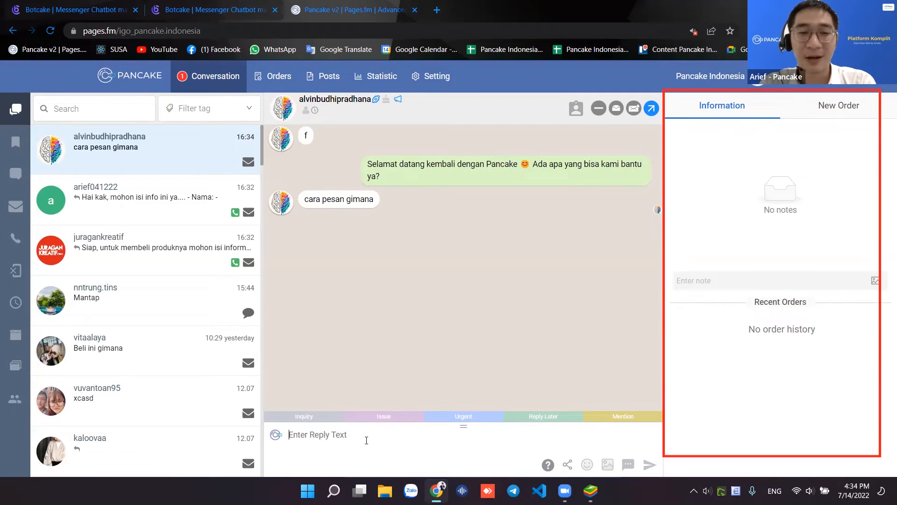
- Send the reply 'Hai kak' plus the customer's name, ending with a 😊 emoji instead of a comma
{"action": "type", "text": "Hai kak Alvin,"}
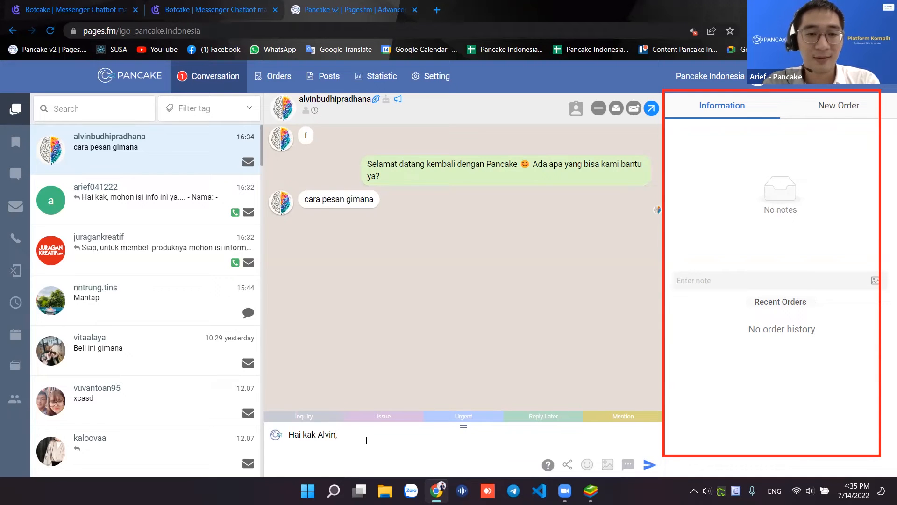
{"action": "key", "text": "BackSpace"}
{"action": "key", "text": "BackSpace"}
{"action": "left_click", "coordinate": [587, 464]}
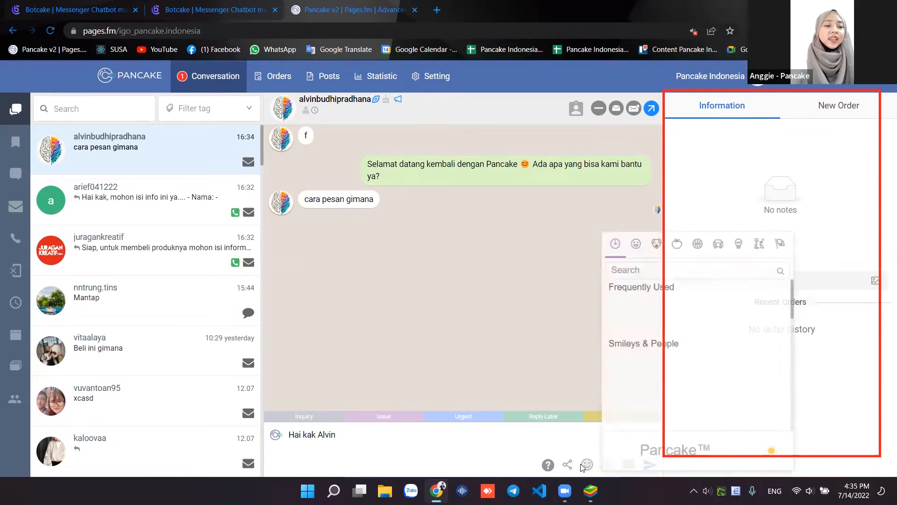
{"action": "left_click", "coordinate": [637, 301]}
{"action": "left_click", "coordinate": [355, 449]}
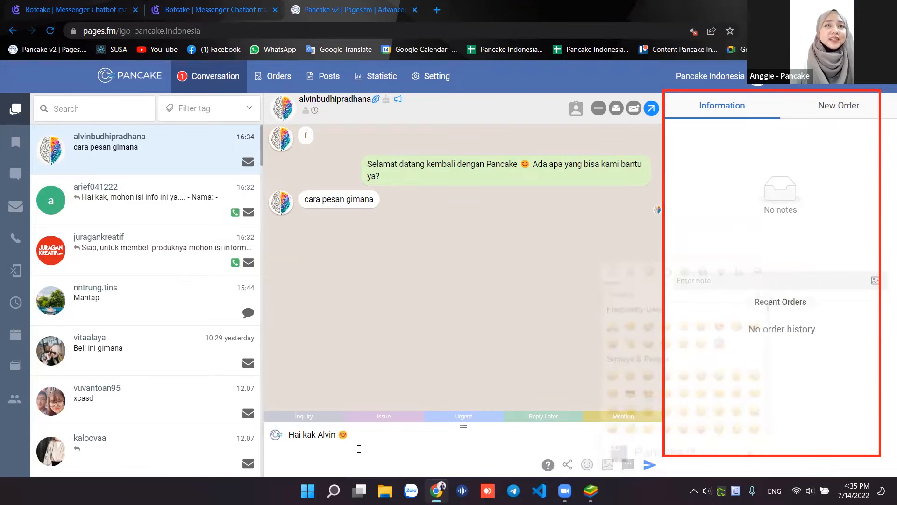
{"action": "key", "text": "Return"}
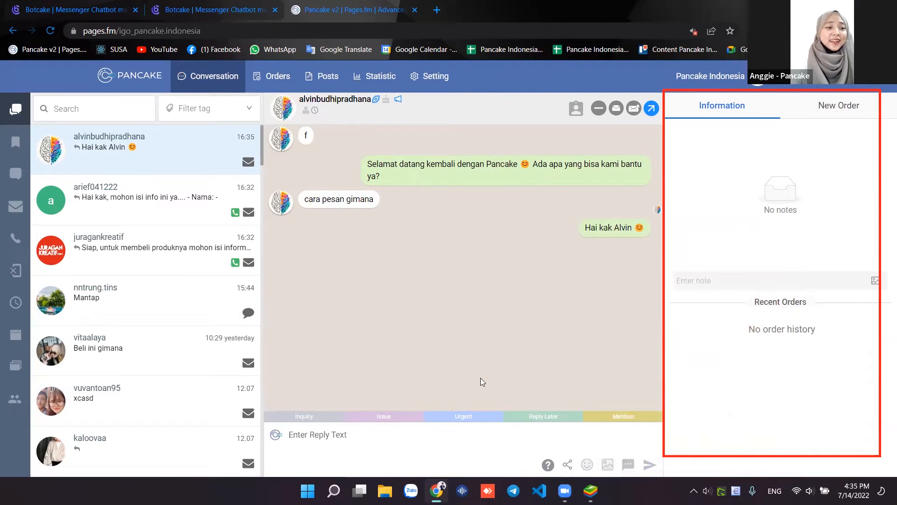
- Check the sent greeting in the conversation and scroll back up through the chat
{"action": "left_click", "coordinate": [596, 73]}
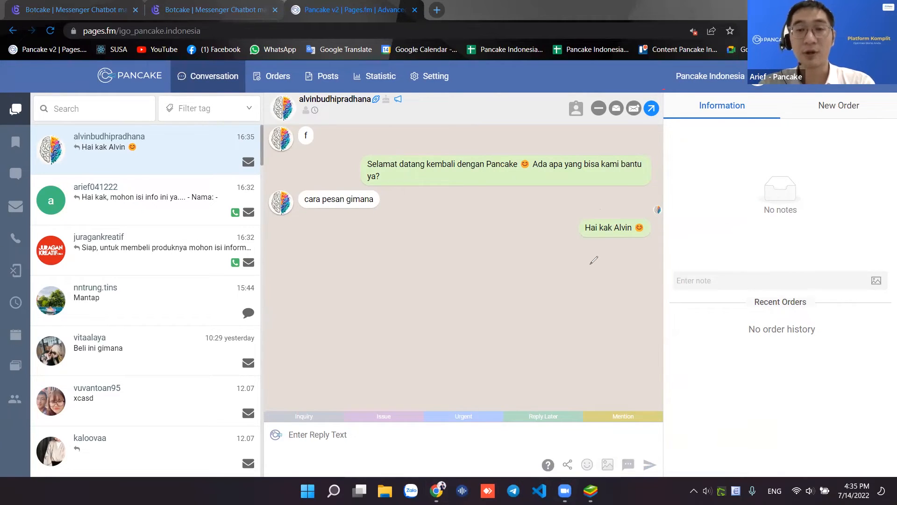
{"action": "left_click_drag", "start_coordinate": [660, 199], "coordinate": [533, 213]}
{"action": "left_click_drag", "start_coordinate": [628, 250], "coordinate": [610, 176]}
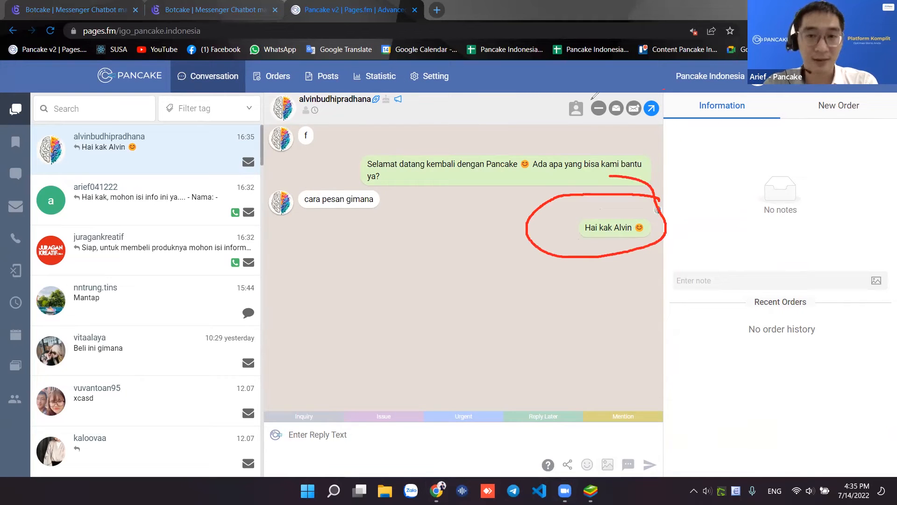
{"action": "left_click", "coordinate": [514, 105]}
{"action": "mouse_move", "coordinate": [538, 223]}
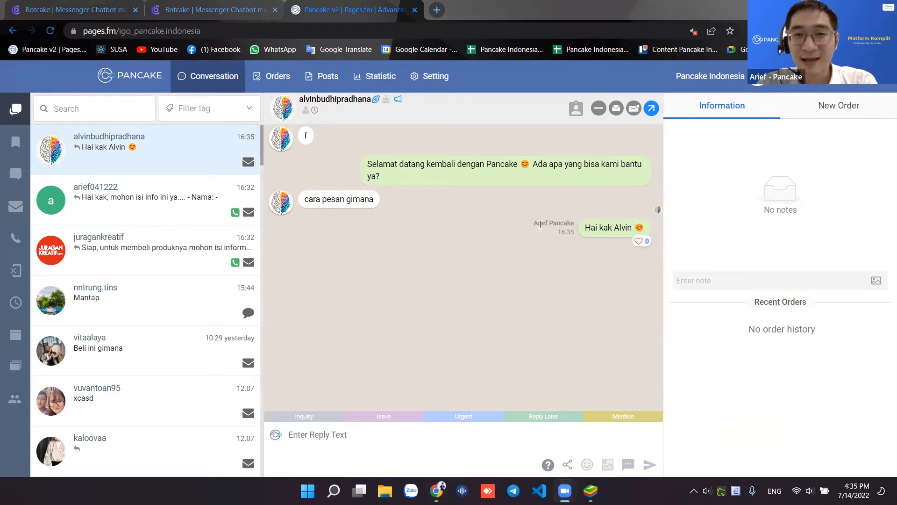
{"action": "left_click_drag", "start_coordinate": [531, 221], "coordinate": [573, 229]}
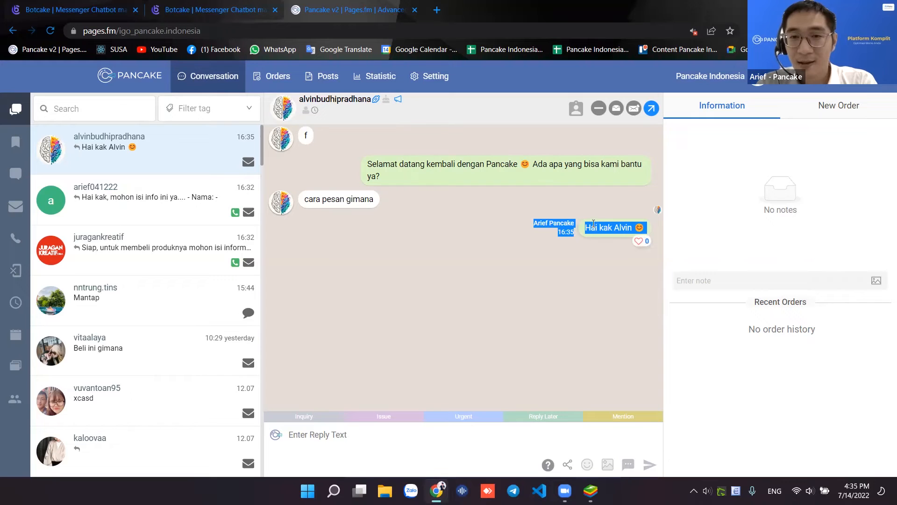
{"action": "left_click", "coordinate": [540, 230]}
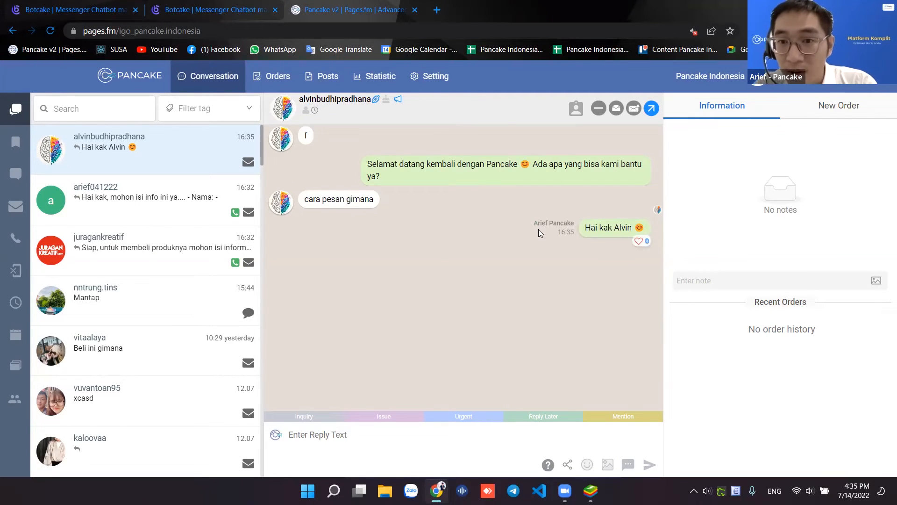
{"action": "scroll", "coordinate": [538, 230], "scroll_direction": "up", "scroll_amount": 5}
{"action": "scroll", "coordinate": [538, 229], "scroll_direction": "up", "scroll_amount": 2}
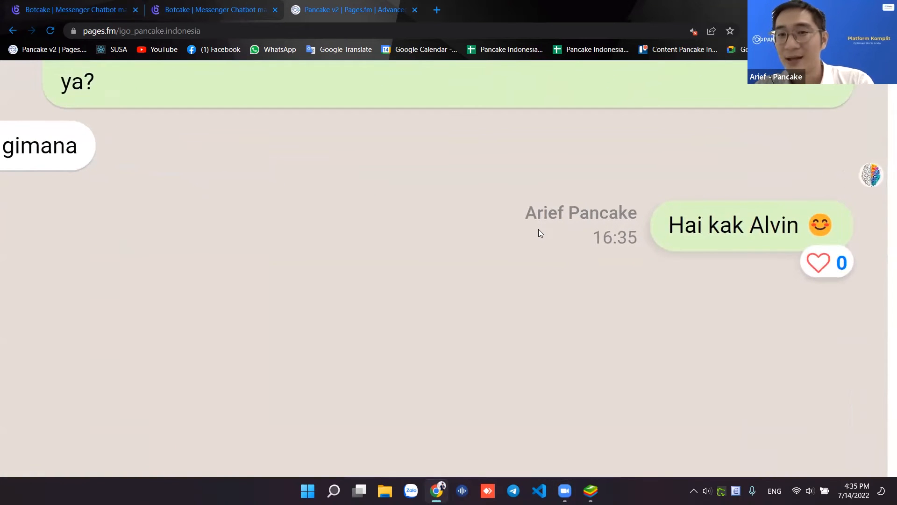
{"action": "scroll", "coordinate": [538, 229], "scroll_direction": "up", "scroll_amount": 3}
{"action": "scroll", "coordinate": [538, 229], "scroll_direction": "left", "scroll_amount": 4}
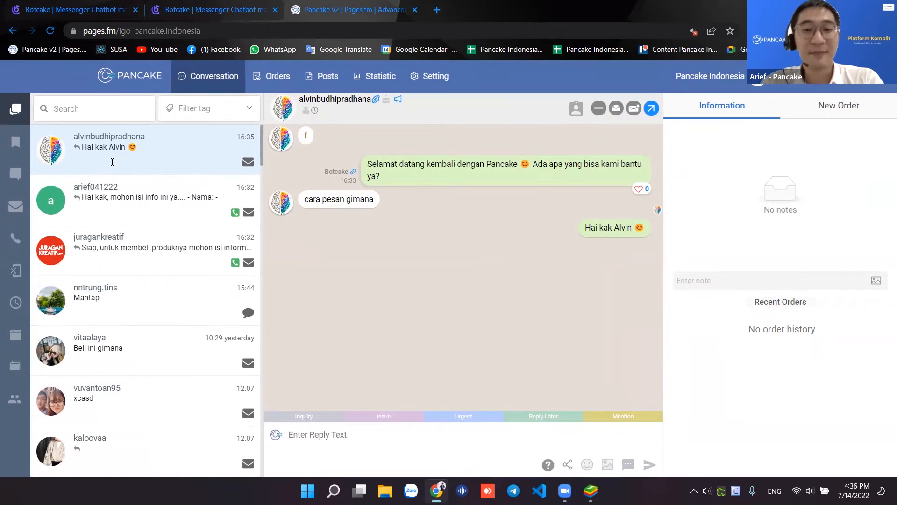
- Open the Botcake flow list and load more flows with See more
{"action": "left_click", "coordinate": [568, 465]}
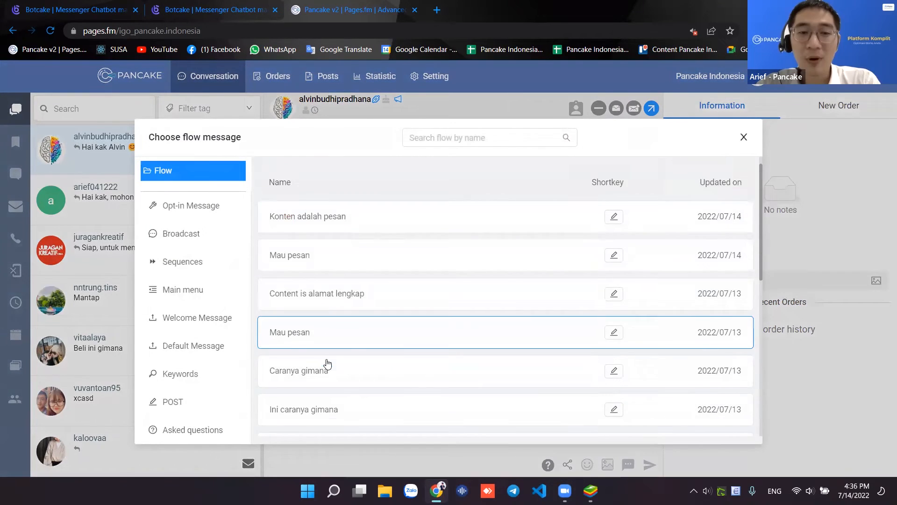
{"action": "scroll", "coordinate": [322, 367], "scroll_direction": "down", "scroll_amount": 3}
{"action": "scroll", "coordinate": [320, 351], "scroll_direction": "down", "scroll_amount": 3}
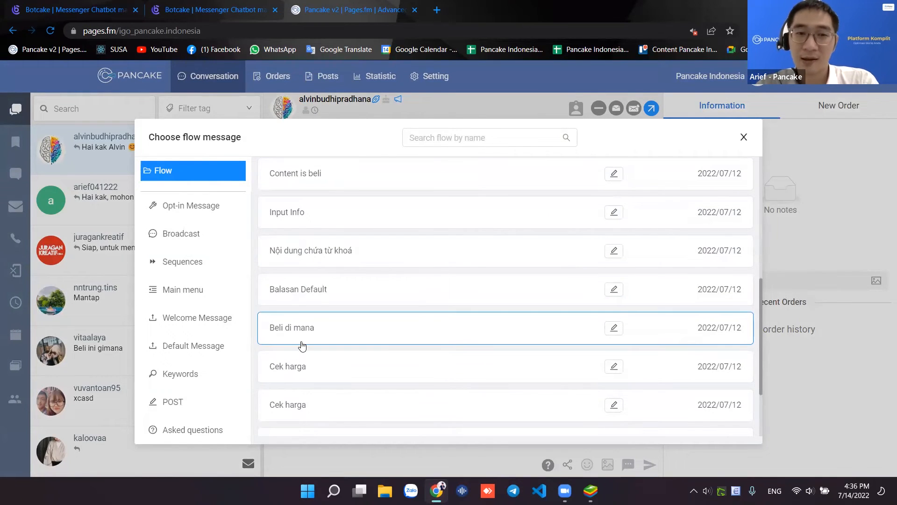
{"action": "scroll", "coordinate": [302, 346], "scroll_direction": "down", "scroll_amount": 2}
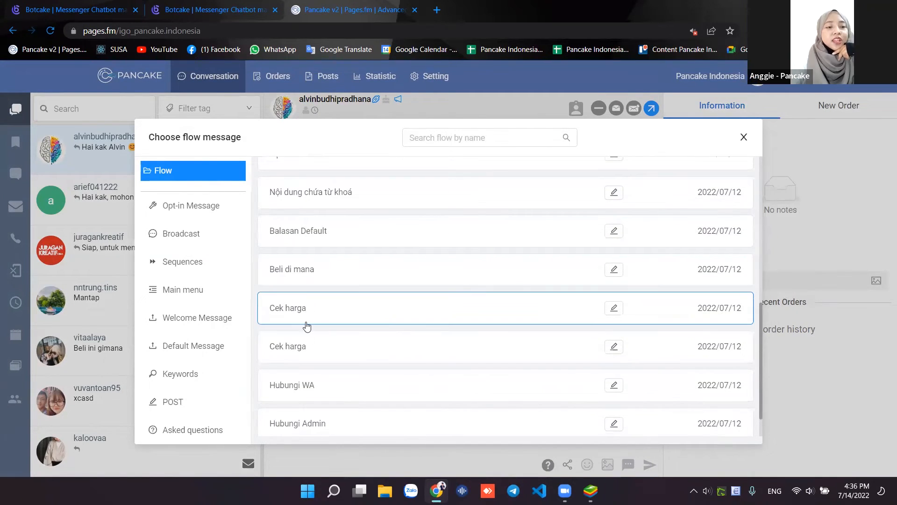
{"action": "scroll", "coordinate": [306, 346], "scroll_direction": "down", "scroll_amount": 2}
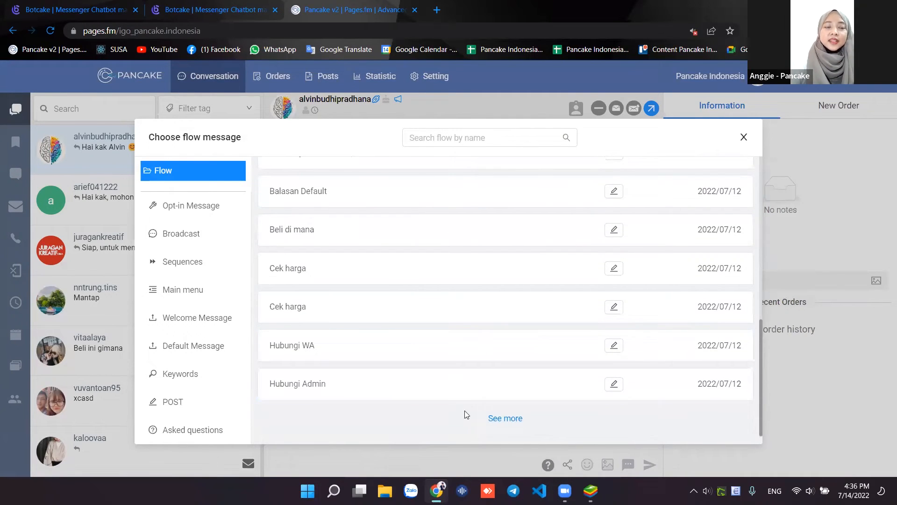
{"action": "left_click", "coordinate": [491, 417]}
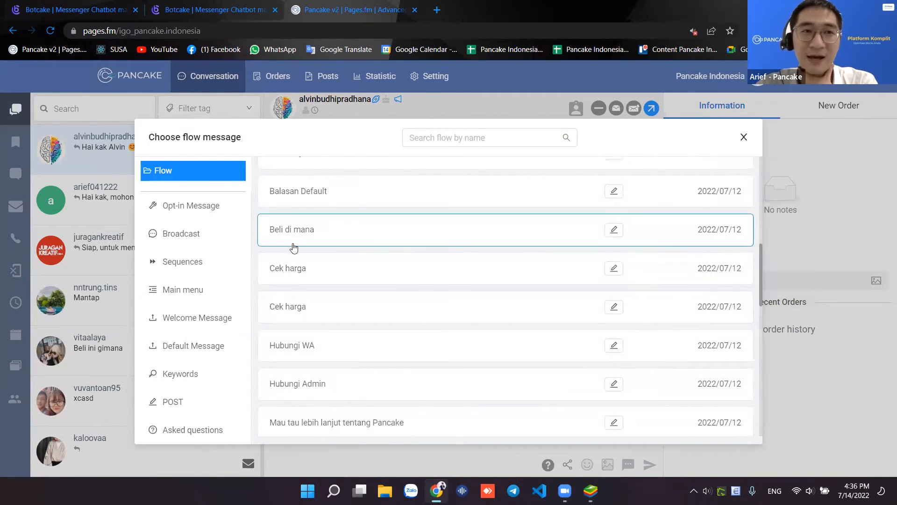
{"action": "scroll", "coordinate": [303, 266], "scroll_direction": "down", "scroll_amount": 3}
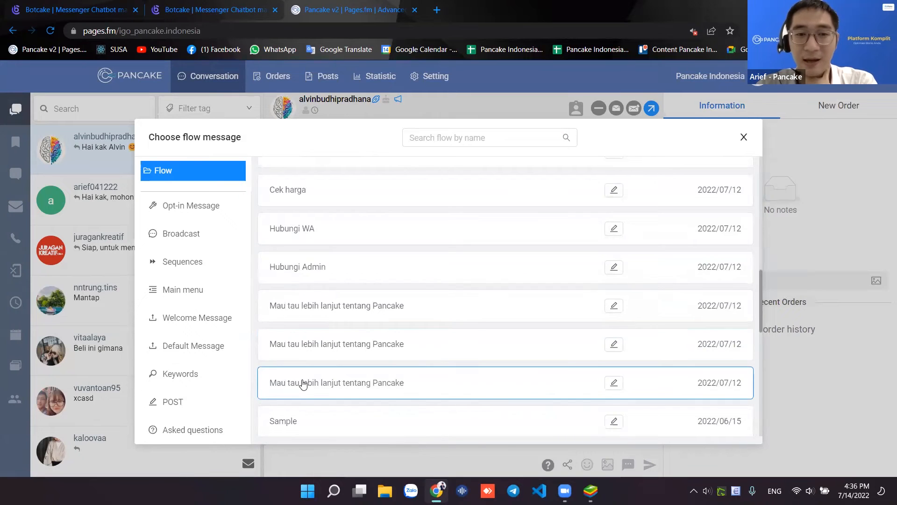
{"action": "scroll", "coordinate": [303, 383], "scroll_direction": "down", "scroll_amount": 3}
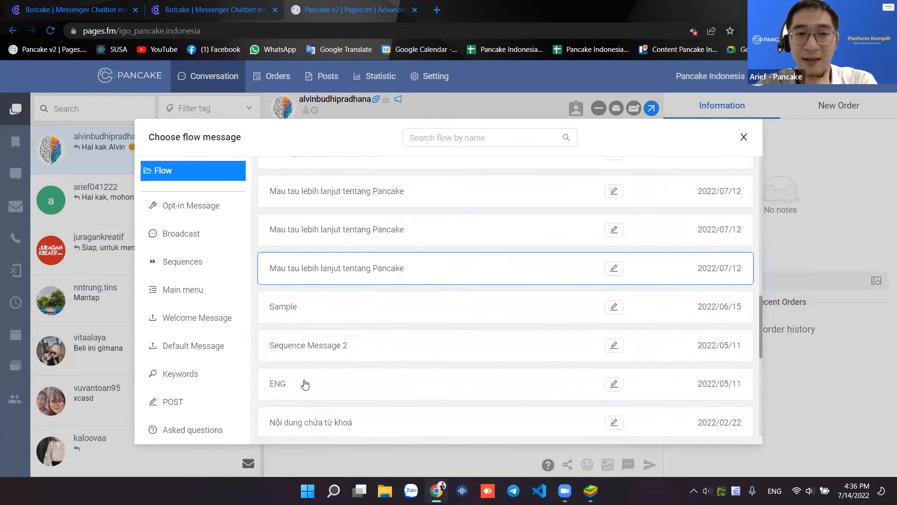
- Preview the flows (Sequence Message 2, Sample, Hubungi Admin) and select the Hubungi WA flow
{"action": "left_click", "coordinate": [315, 352]}
{"action": "left_click", "coordinate": [322, 306]}
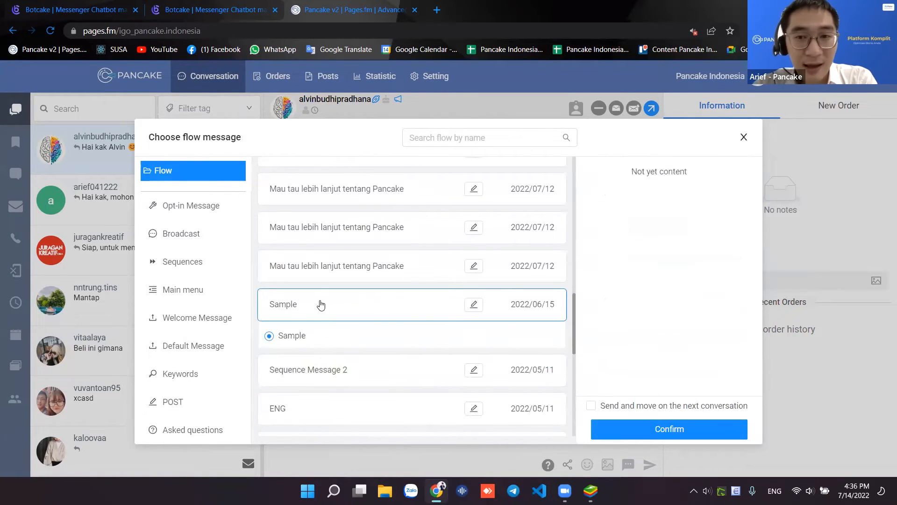
{"action": "left_click", "coordinate": [320, 273]}
{"action": "left_click", "coordinate": [317, 240]}
{"action": "scroll", "coordinate": [322, 274], "scroll_direction": "up", "scroll_amount": 3}
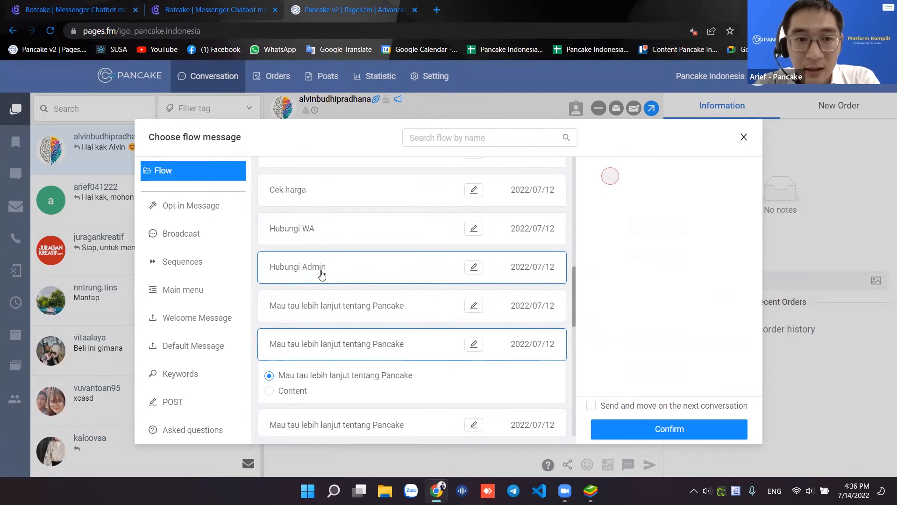
{"action": "left_click", "coordinate": [322, 275]}
{"action": "left_click", "coordinate": [322, 232]}
{"action": "scroll", "coordinate": [324, 264], "scroll_direction": "up", "scroll_amount": 3}
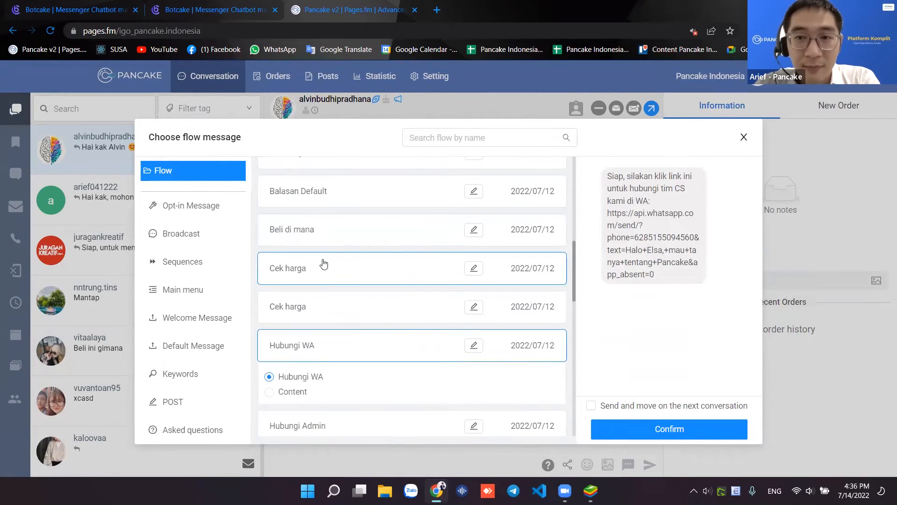
{"action": "left_click_drag", "start_coordinate": [609, 183], "coordinate": [660, 202]}
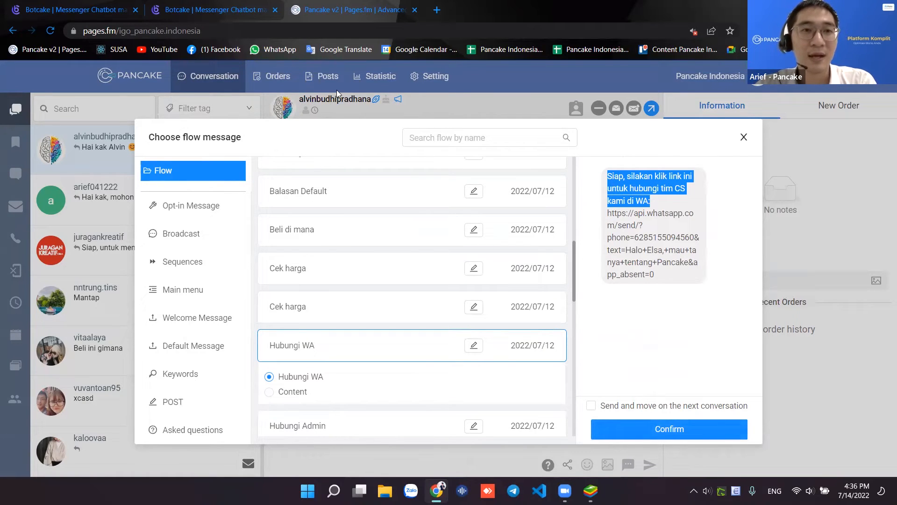
- Cross-check Botcake's keyword rules, then send the Hubungi WA flow to the customer
{"action": "left_click", "coordinate": [216, 9]}
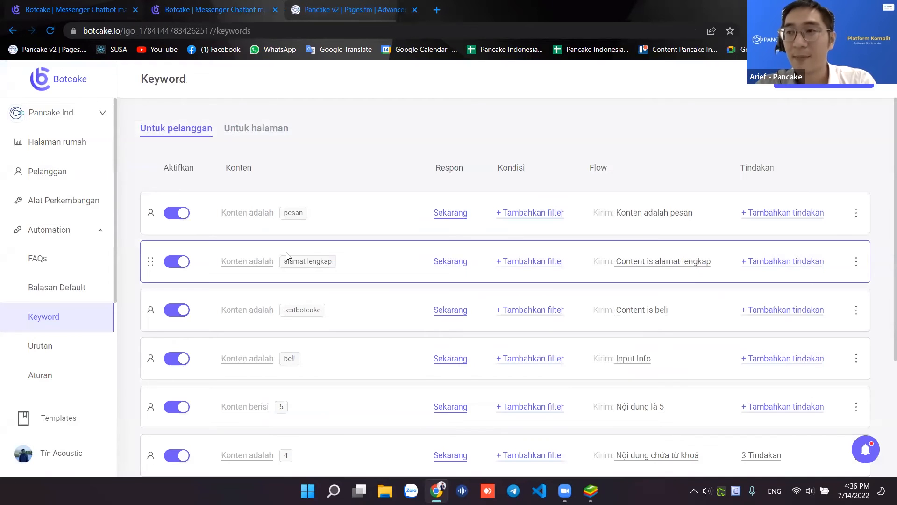
{"action": "left_click", "coordinate": [346, 11]}
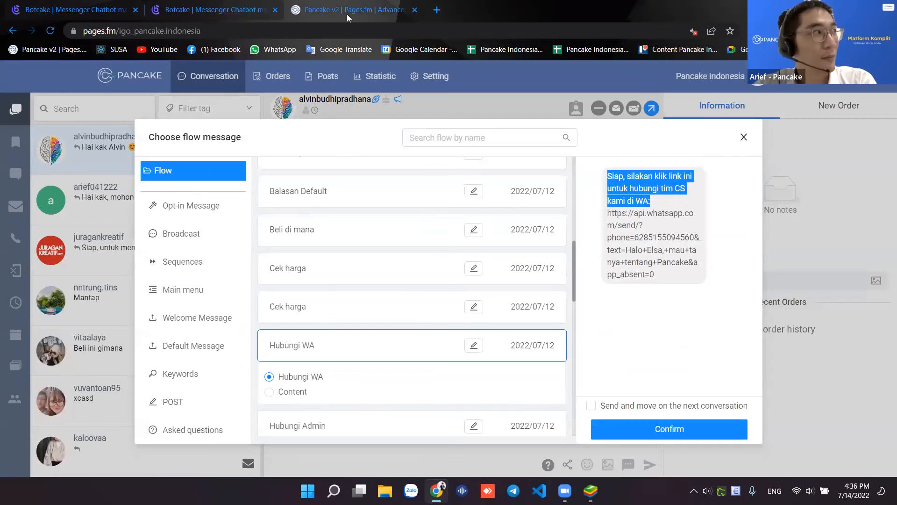
{"action": "left_click", "coordinate": [685, 432]}
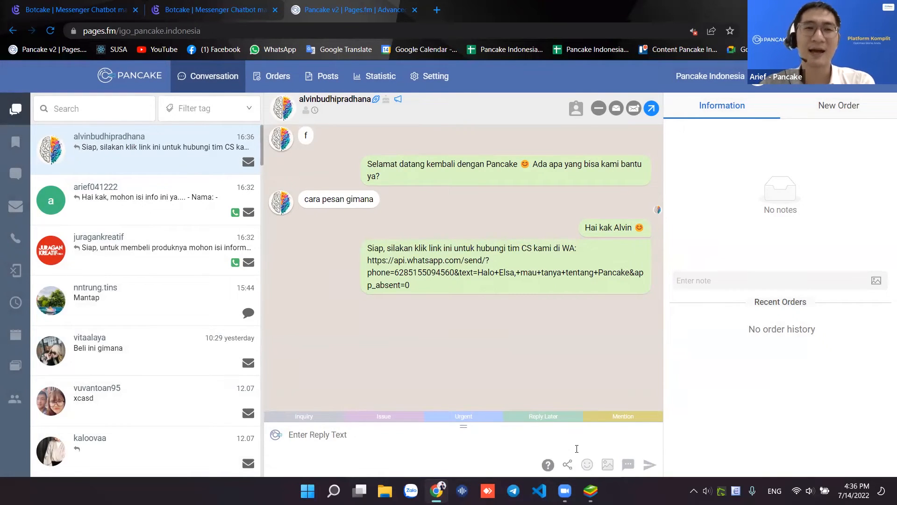
- Look at the quick reply templates, reopen the flow list, and close it with Esc
{"action": "left_click", "coordinate": [627, 472]}
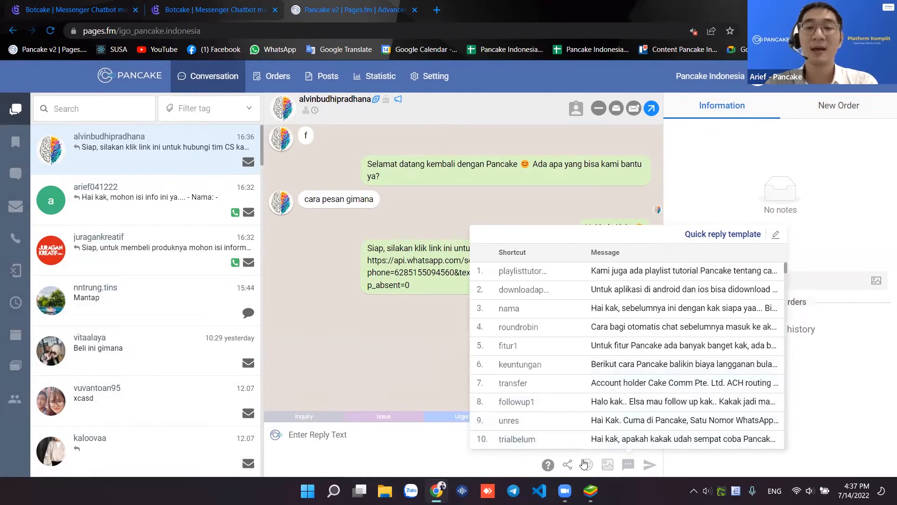
{"action": "left_click", "coordinate": [569, 467]}
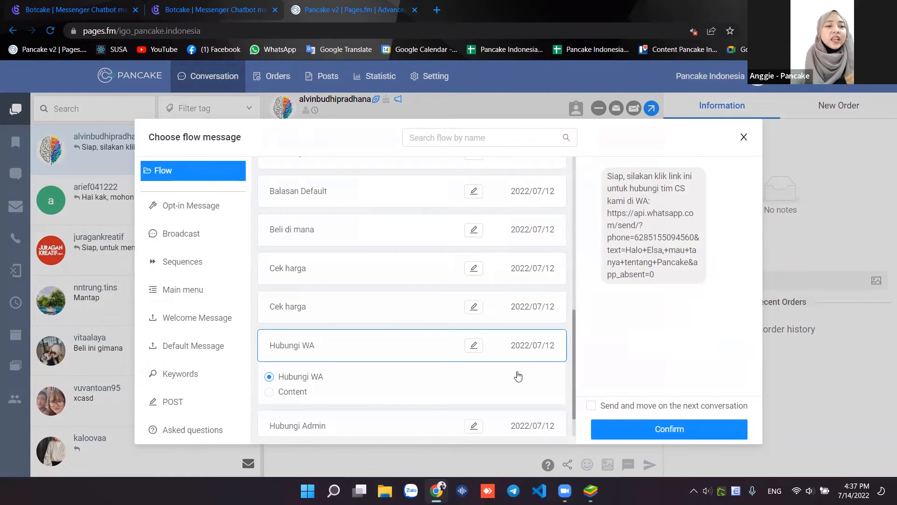
{"action": "scroll", "coordinate": [518, 376], "scroll_direction": "down", "scroll_amount": 2}
{"action": "scroll", "coordinate": [518, 376], "scroll_direction": "up", "scroll_amount": 8}
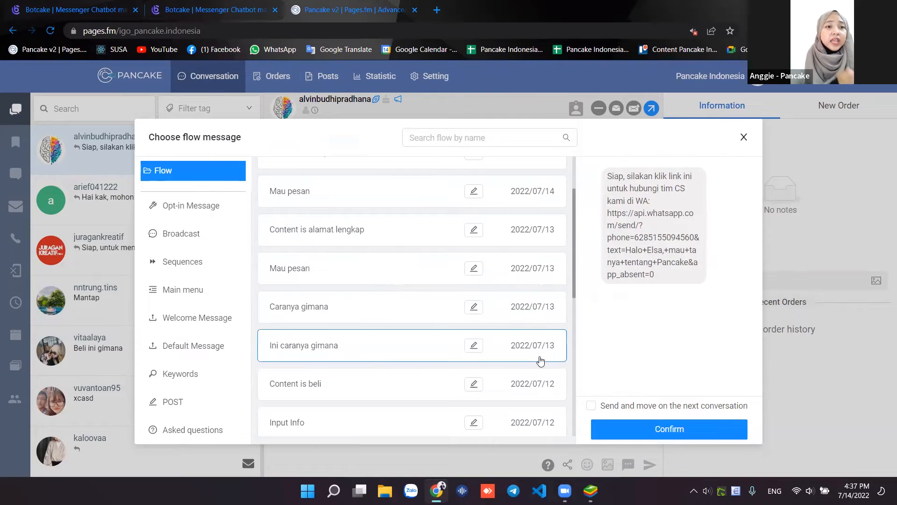
{"action": "scroll", "coordinate": [541, 360], "scroll_direction": "up", "scroll_amount": 2}
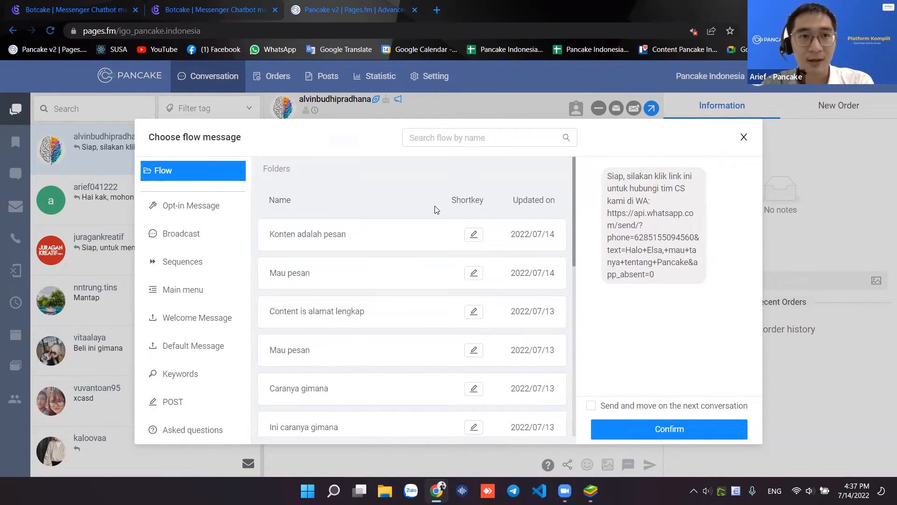
{"action": "key", "text": "Escape"}
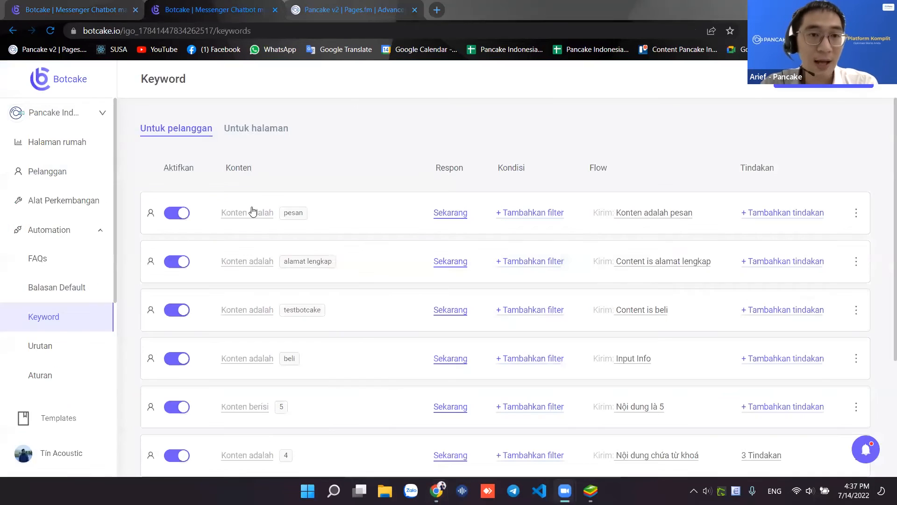
- Open the Urutan sequences list and the Flow1 sequence
{"action": "left_click", "coordinate": [354, 109]}
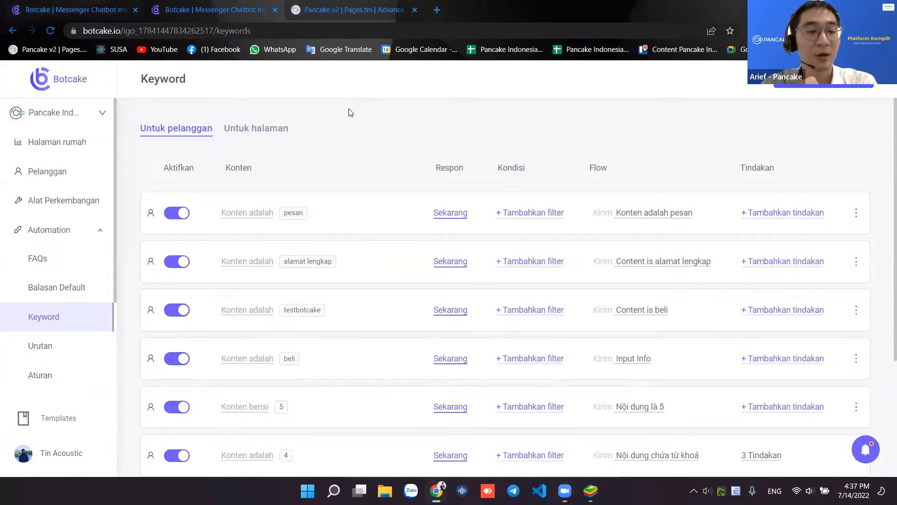
{"action": "left_click", "coordinate": [68, 351]}
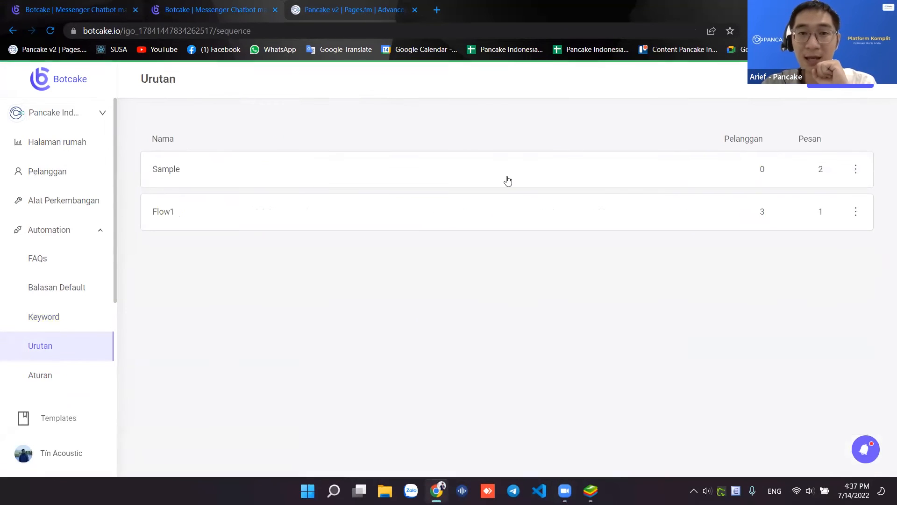
{"action": "left_click", "coordinate": [507, 177]}
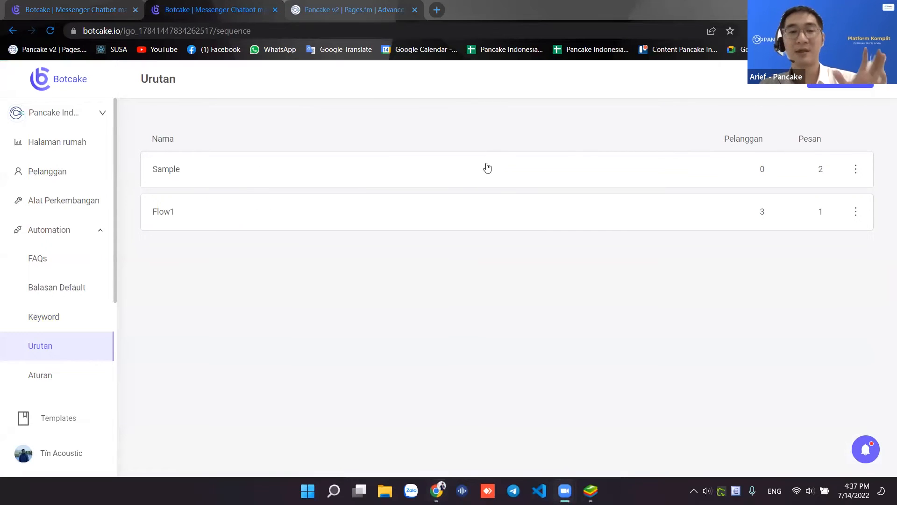
{"action": "left_click", "coordinate": [459, 225]}
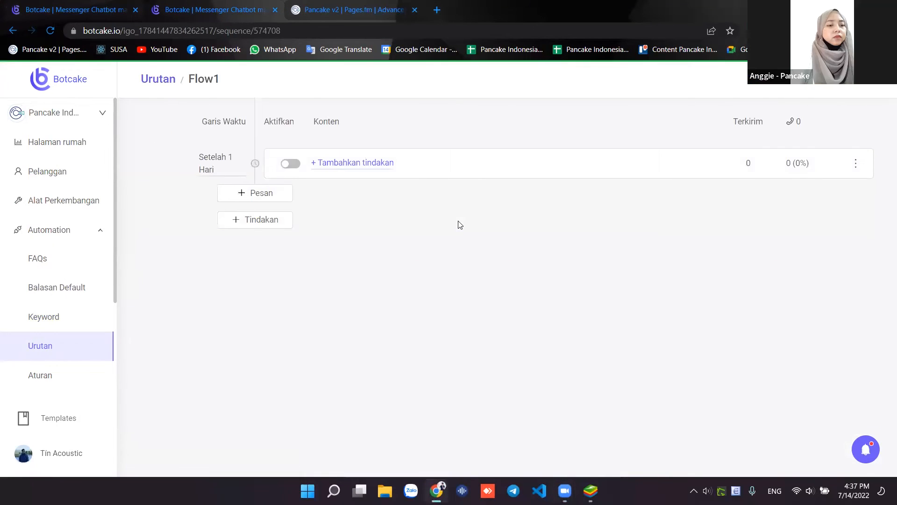
- Inspect the Setelah 1 Hari timing, try enabling the step, and show the + Tambahkan tindakan actions
{"action": "left_click", "coordinate": [217, 163]}
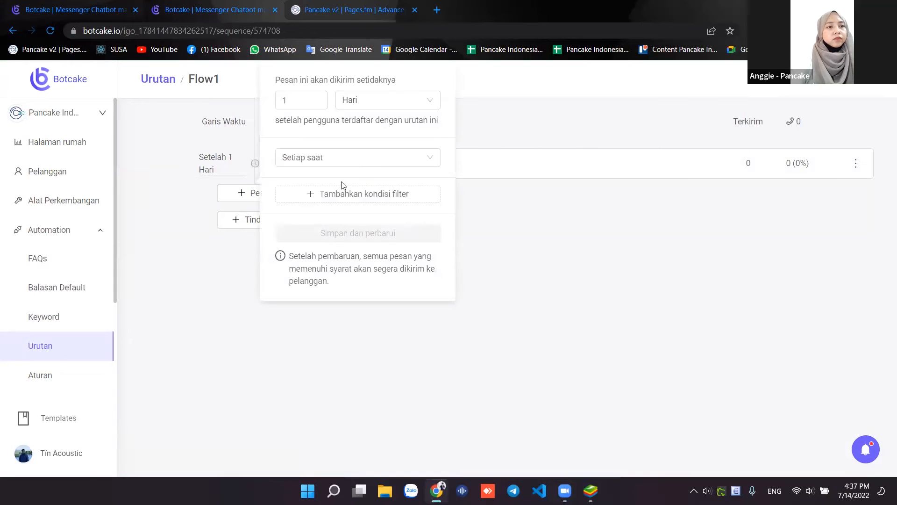
{"action": "left_click", "coordinate": [359, 165]}
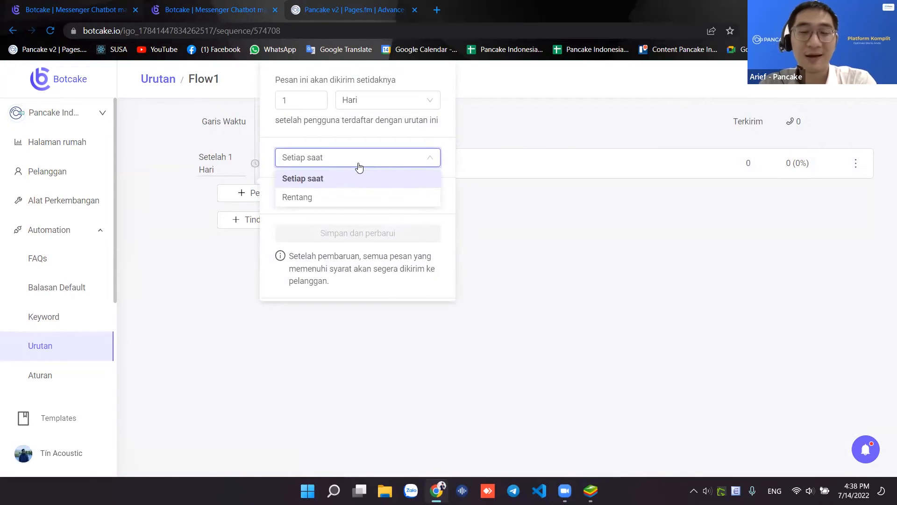
{"action": "left_click", "coordinate": [196, 265]}
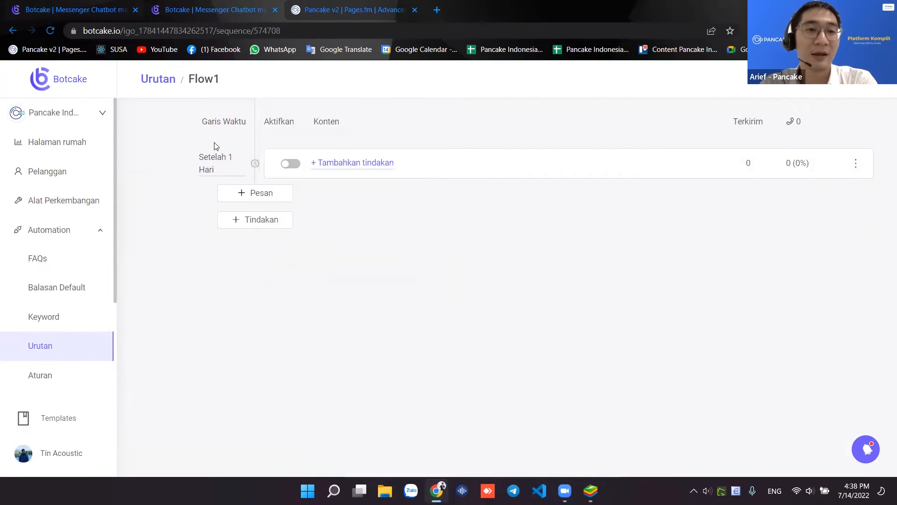
{"action": "left_click_drag", "start_coordinate": [193, 154], "coordinate": [280, 167]}
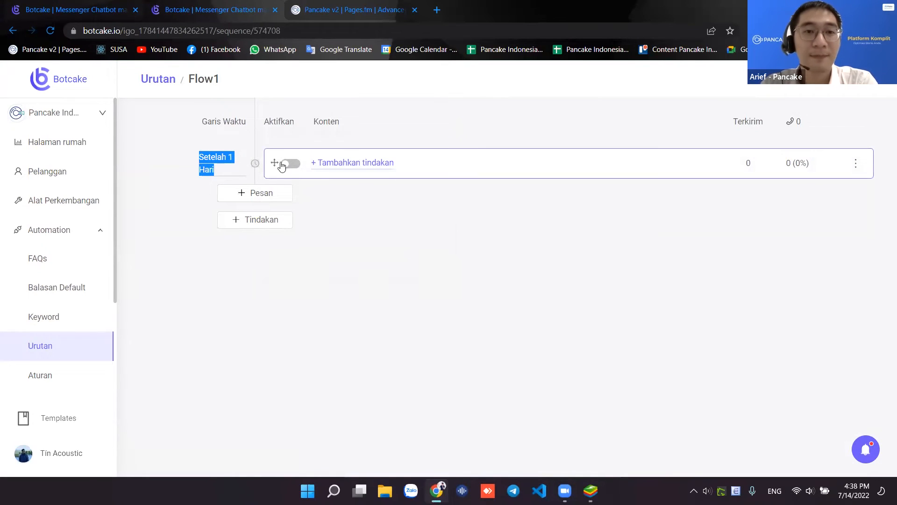
{"action": "left_click", "coordinate": [290, 163]}
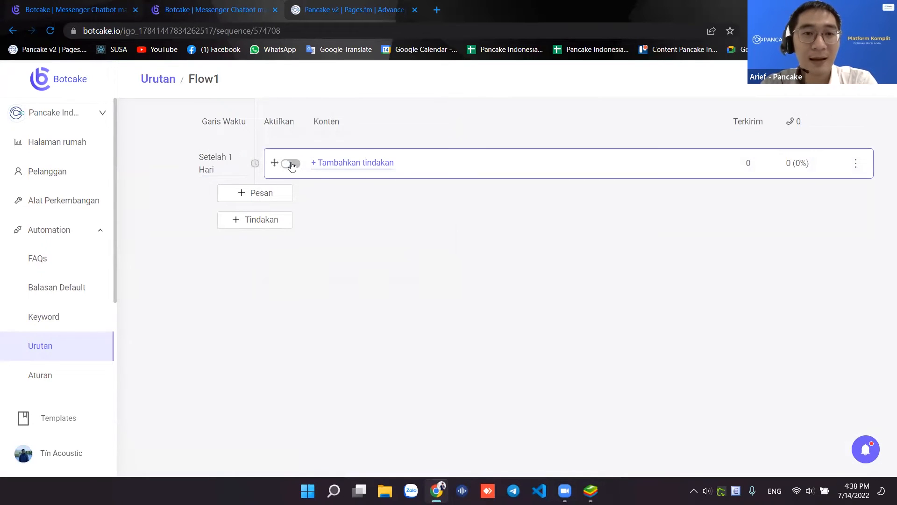
{"action": "left_click", "coordinate": [352, 163]}
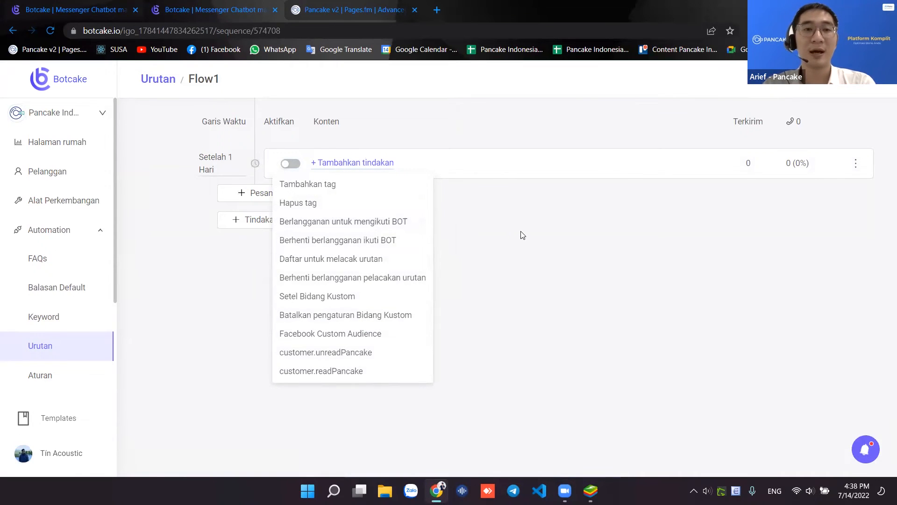
- Close the + Tambahkan tindakan dropdown without adding any action to the one-day step
{"action": "left_click", "coordinate": [492, 128]}
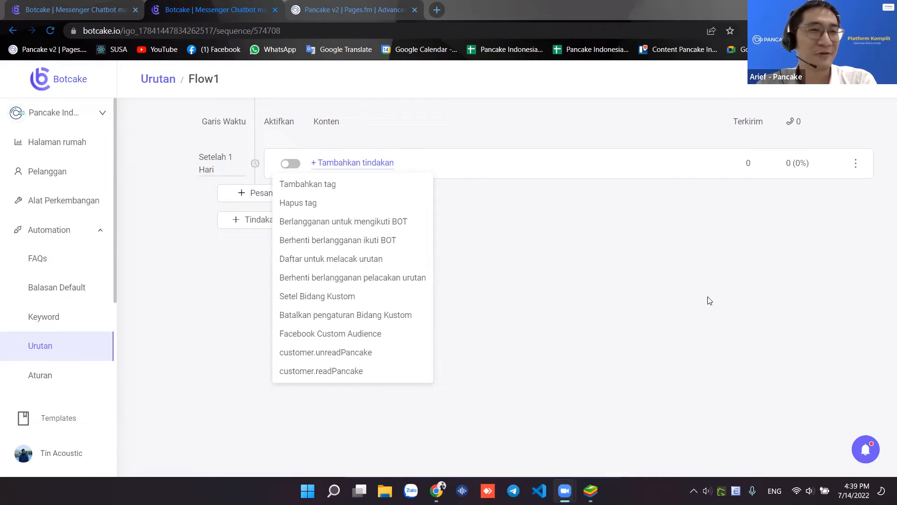
{"action": "left_click", "coordinate": [631, 244]}
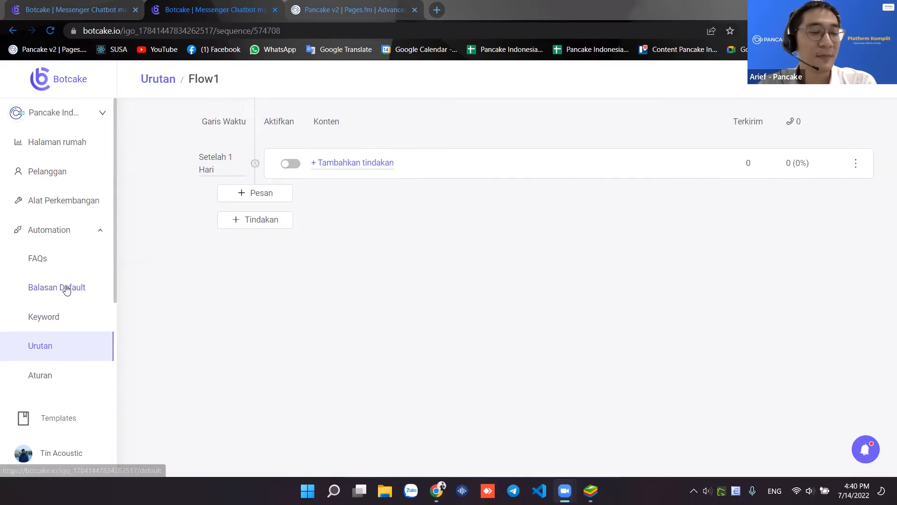
- Review the FAQs page, then scroll through the botcake.io landing page and back to the top
{"action": "left_click", "coordinate": [66, 266]}
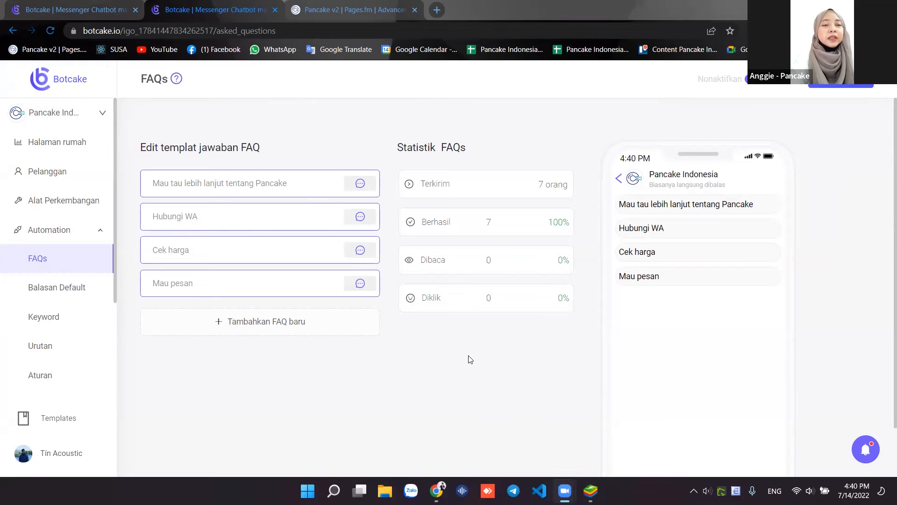
{"action": "left_click", "coordinate": [82, 10]}
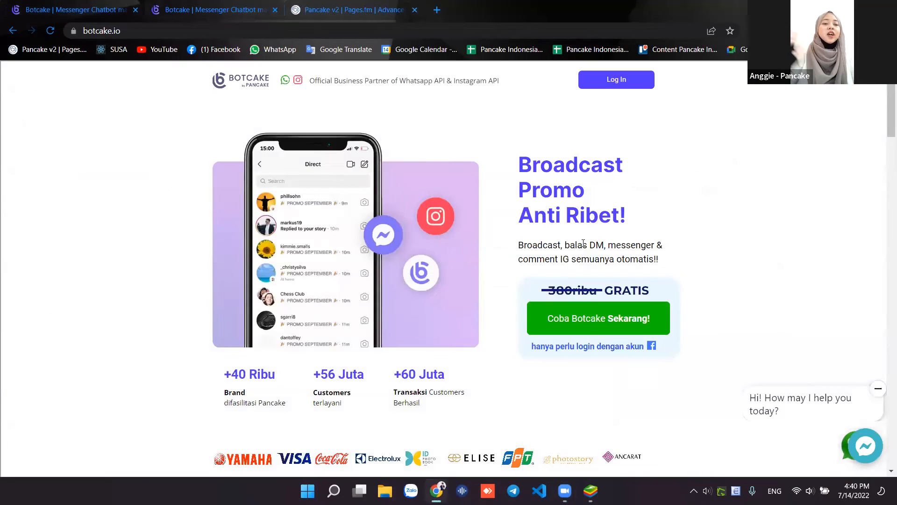
{"action": "scroll", "coordinate": [533, 206], "scroll_direction": "down", "scroll_amount": 4}
{"action": "scroll", "coordinate": [533, 206], "scroll_direction": "down", "scroll_amount": 5}
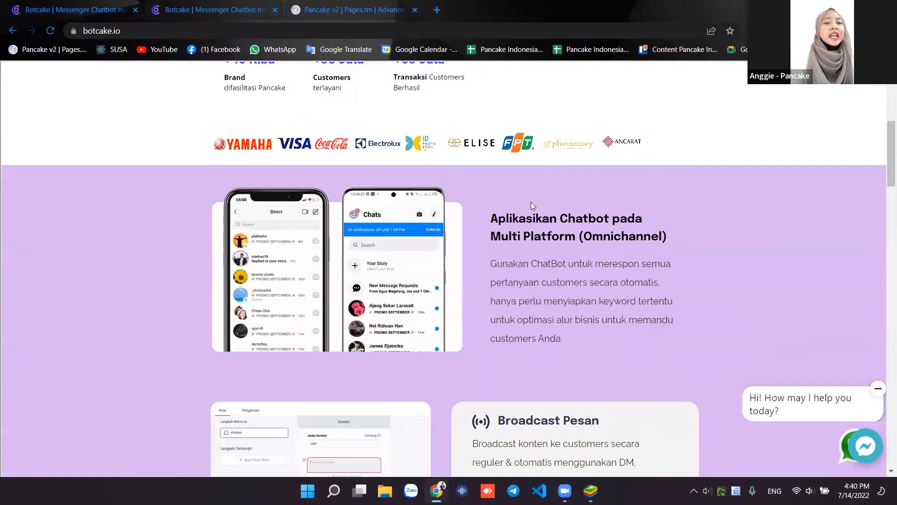
{"action": "scroll", "coordinate": [531, 202], "scroll_direction": "down", "scroll_amount": 6}
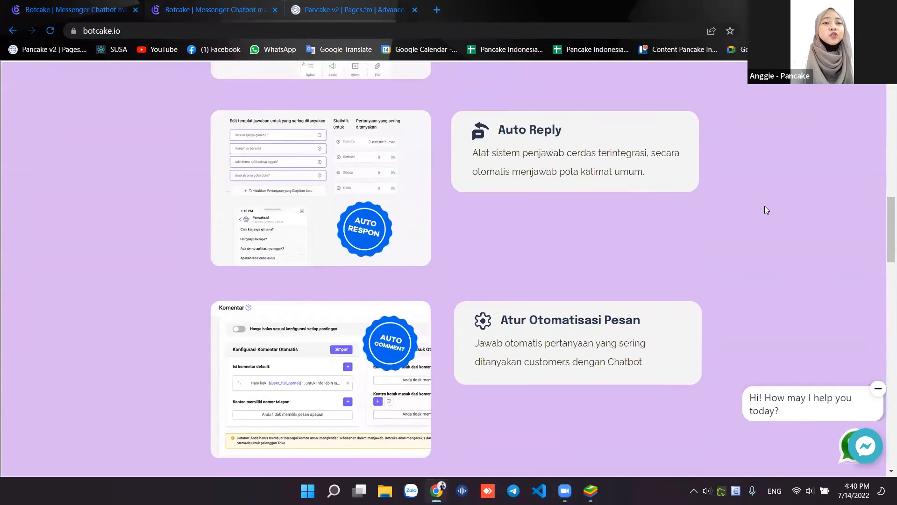
{"action": "scroll", "coordinate": [765, 206], "scroll_direction": "up", "scroll_amount": 12}
{"action": "scroll", "coordinate": [766, 210], "scroll_direction": "up", "scroll_amount": 4}
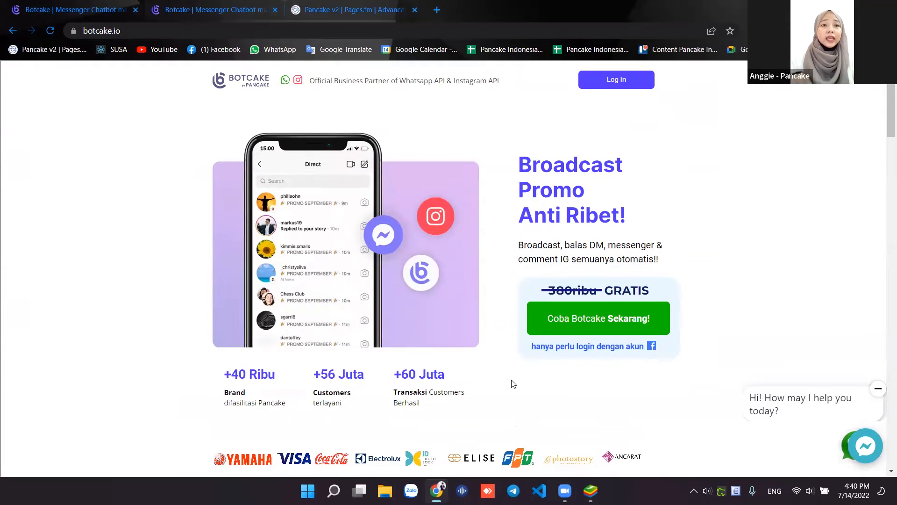
{"action": "left_click", "coordinate": [548, 158]}
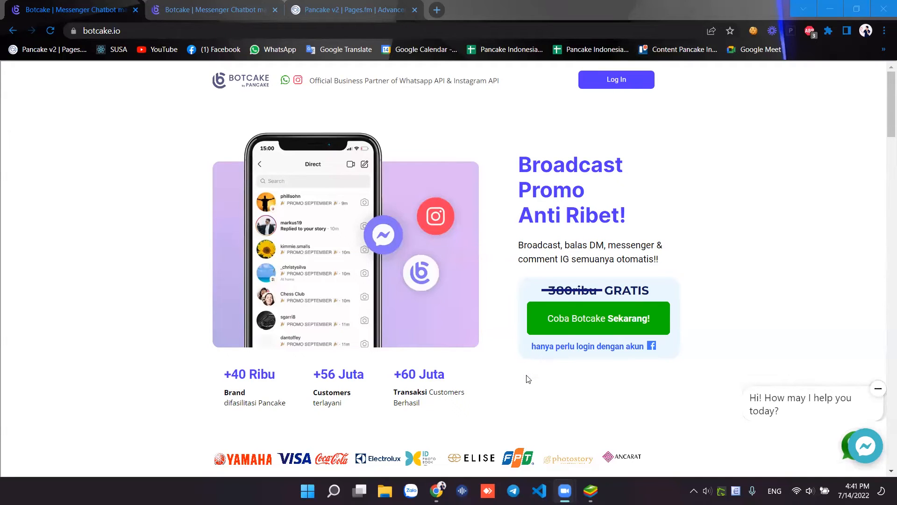
- Go back to the Botcake dashboard and open the Komen comment auto-reply settings
{"action": "left_click", "coordinate": [225, 12]}
{"action": "scroll", "coordinate": [80, 332], "scroll_direction": "down", "scroll_amount": 1}
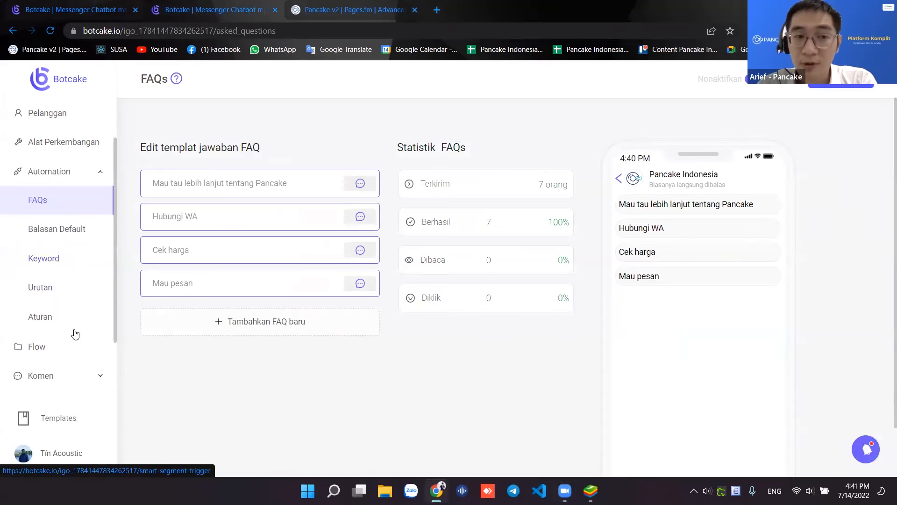
{"action": "scroll", "coordinate": [83, 332], "scroll_direction": "down", "scroll_amount": 1}
{"action": "left_click", "coordinate": [88, 321]}
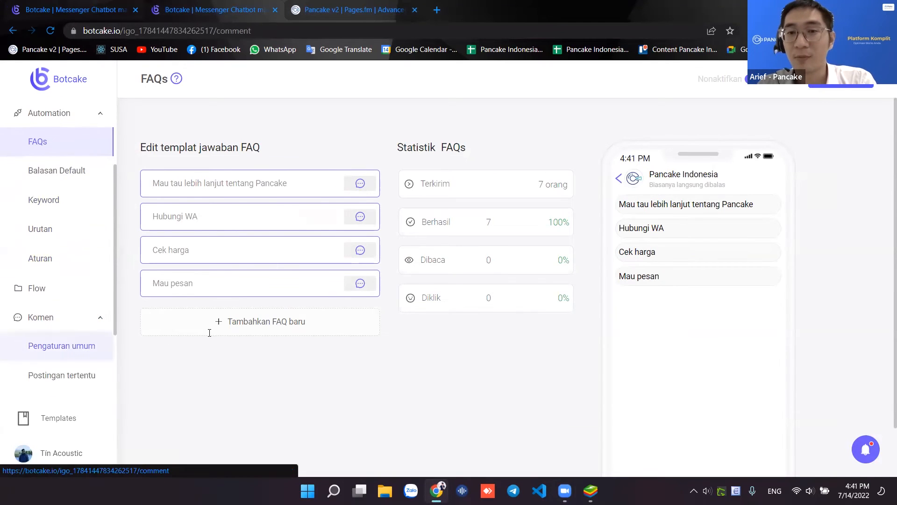
- In Konfig. Balasan Komen Otomatis, open the default comment reply 'Hi kak {{user_full_name}}… mohon cek DMnya ya :D'
{"action": "scroll", "coordinate": [337, 321], "scroll_direction": "down", "scroll_amount": 2}
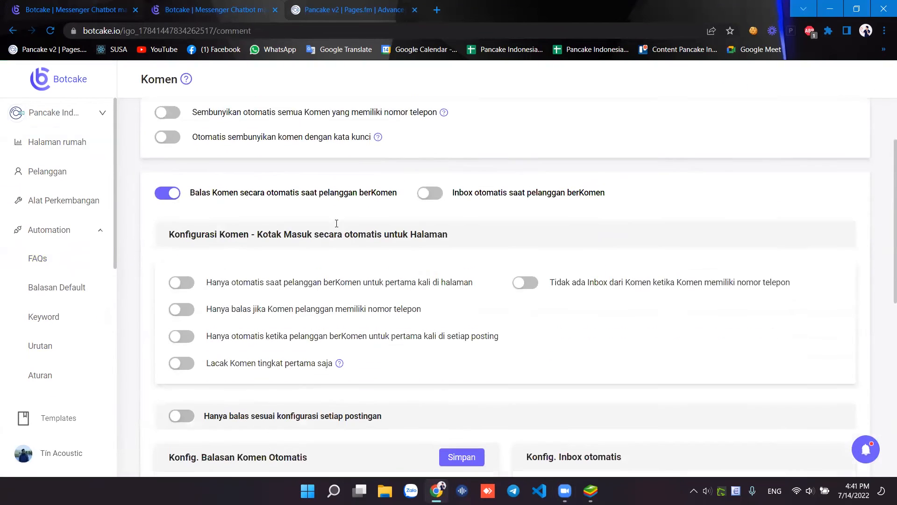
{"action": "scroll", "coordinate": [70, 345], "scroll_direction": "down", "scroll_amount": 2}
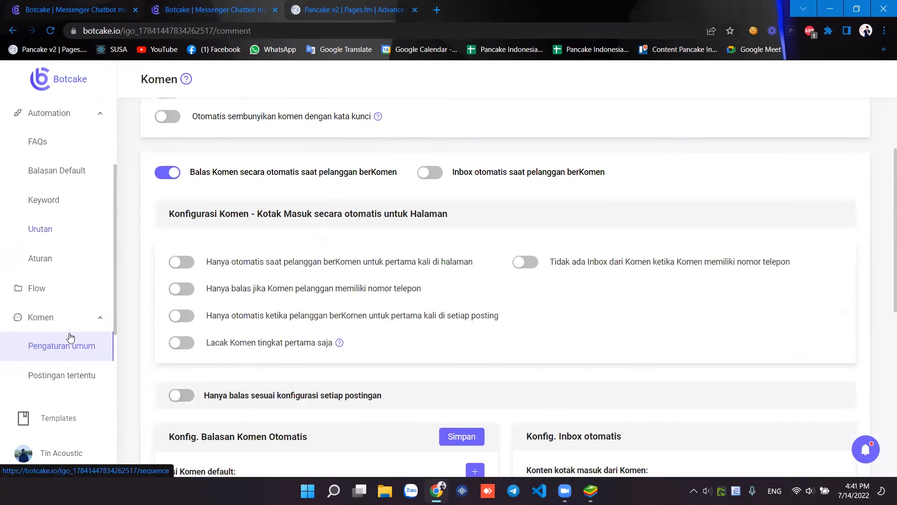
{"action": "scroll", "coordinate": [257, 322], "scroll_direction": "down", "scroll_amount": 2}
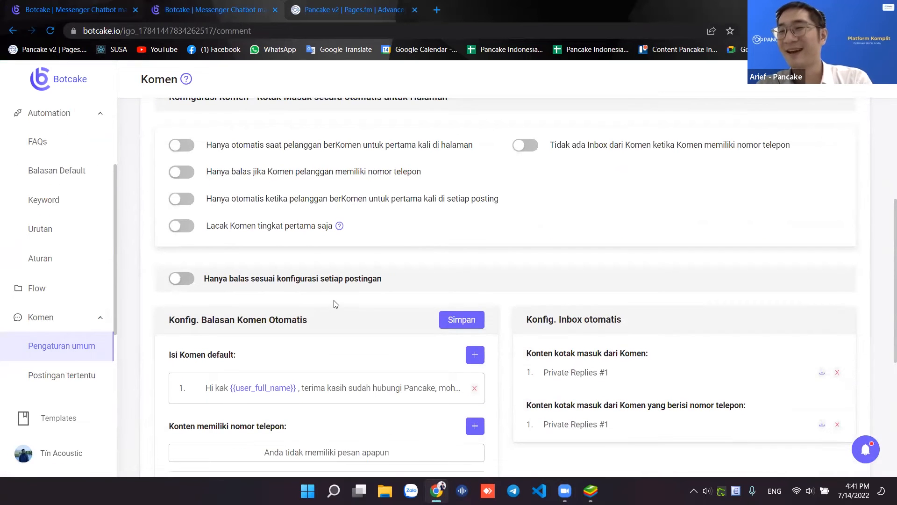
{"action": "scroll", "coordinate": [70, 276], "scroll_direction": "up", "scroll_amount": 2}
{"action": "scroll", "coordinate": [52, 290], "scroll_direction": "down", "scroll_amount": 1}
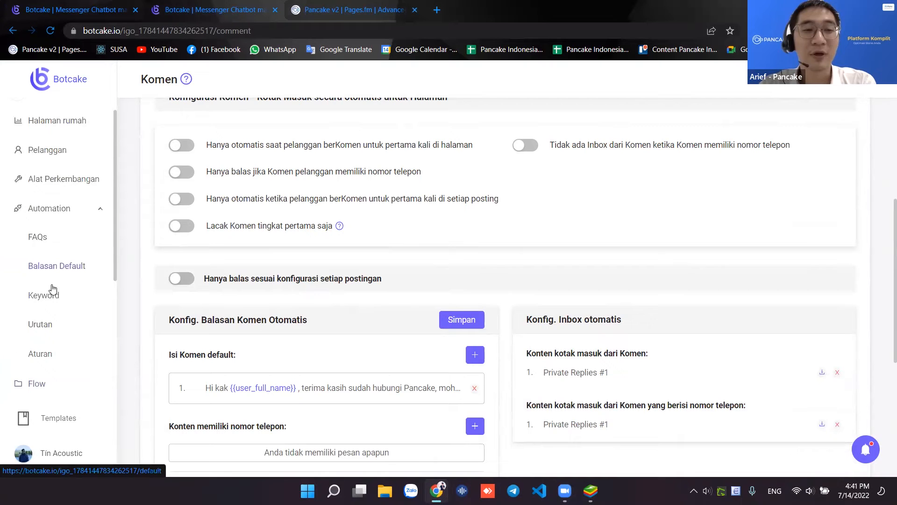
{"action": "scroll", "coordinate": [196, 309], "scroll_direction": "up", "scroll_amount": 3}
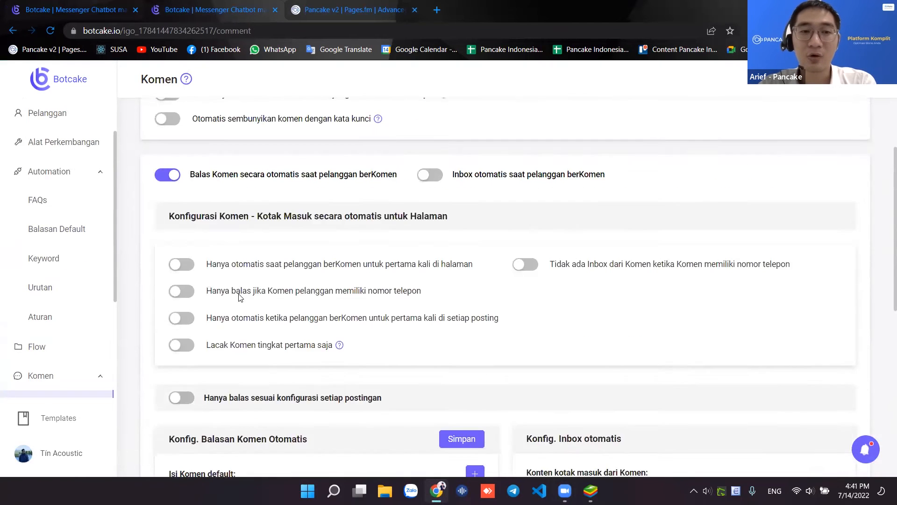
{"action": "left_click_drag", "start_coordinate": [191, 231], "coordinate": [358, 230]}
{"action": "left_click", "coordinate": [221, 229]}
{"action": "left_click_drag", "start_coordinate": [222, 229], "coordinate": [338, 231]}
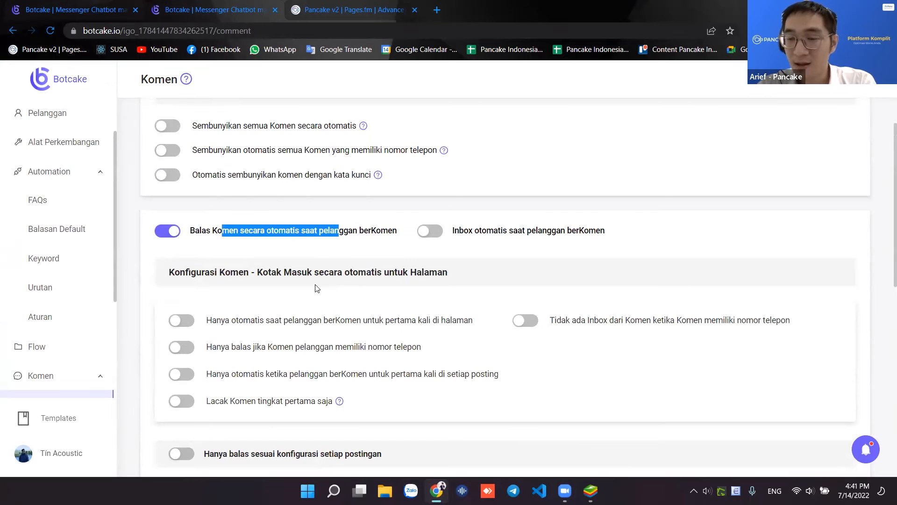
{"action": "scroll", "coordinate": [315, 288], "scroll_direction": "down", "scroll_amount": 4}
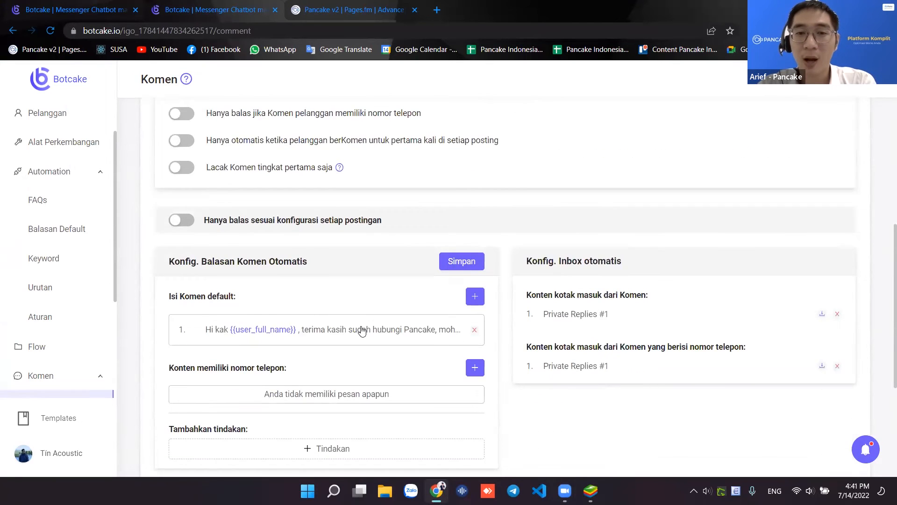
{"action": "left_click", "coordinate": [354, 330]}
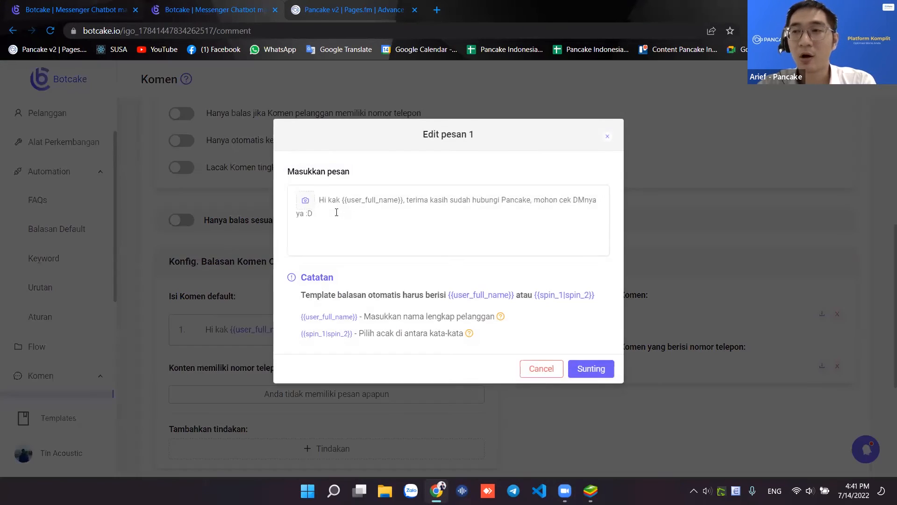
{"action": "left_click", "coordinate": [336, 212]}
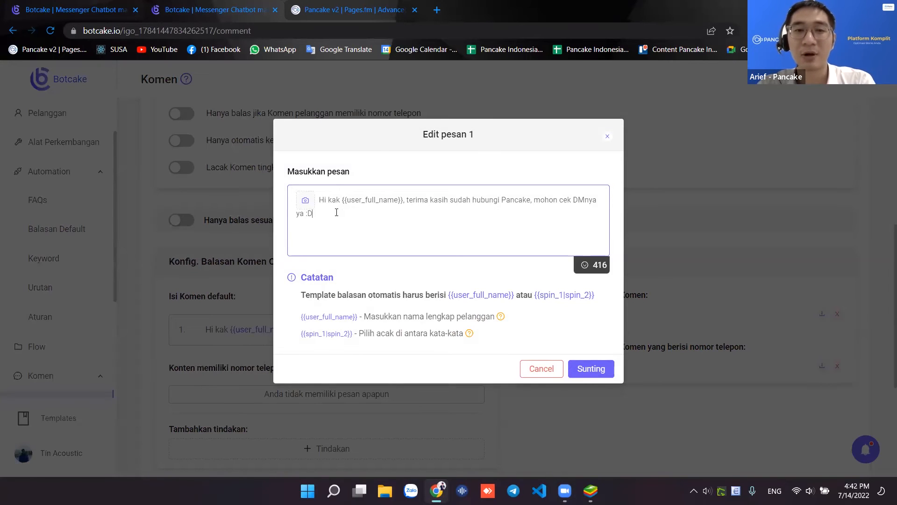
{"action": "left_click_drag", "start_coordinate": [319, 202], "coordinate": [341, 214]}
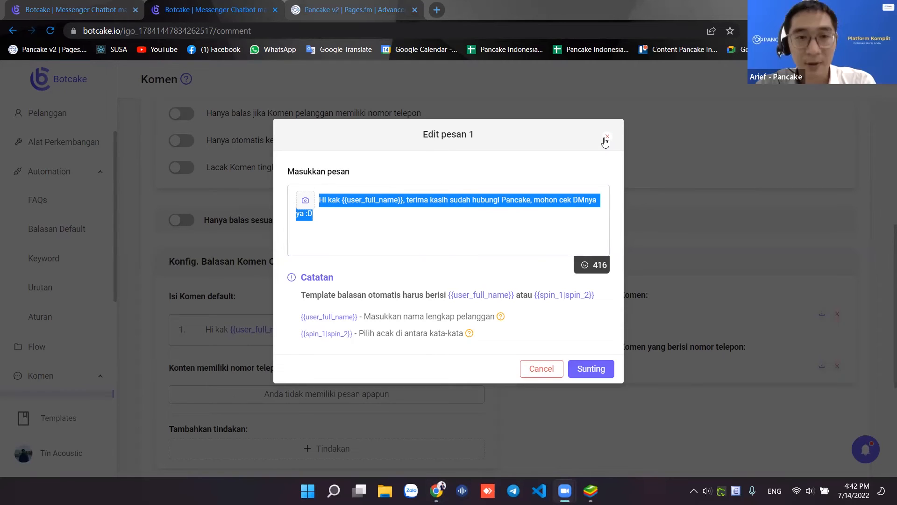
{"action": "left_click", "coordinate": [377, 235]}
{"action": "key", "text": "ctrl+a"}
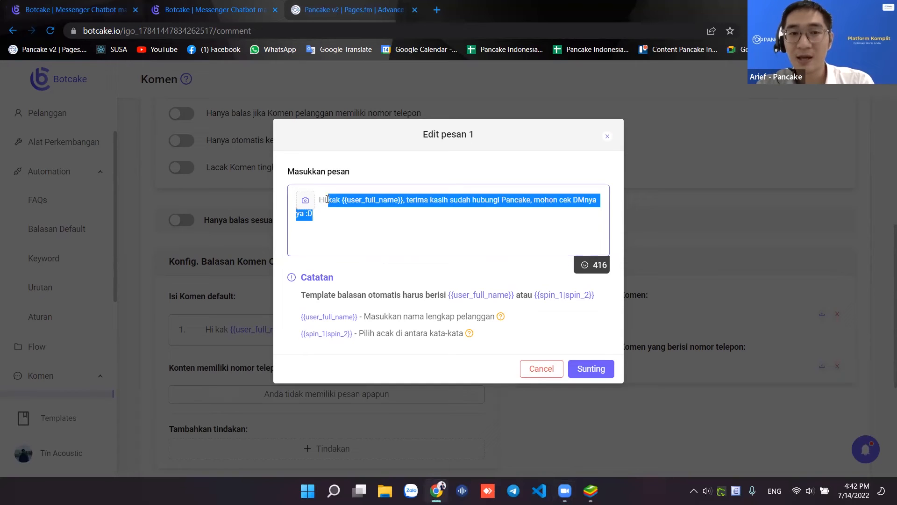
{"action": "key", "text": "BackSpace"}
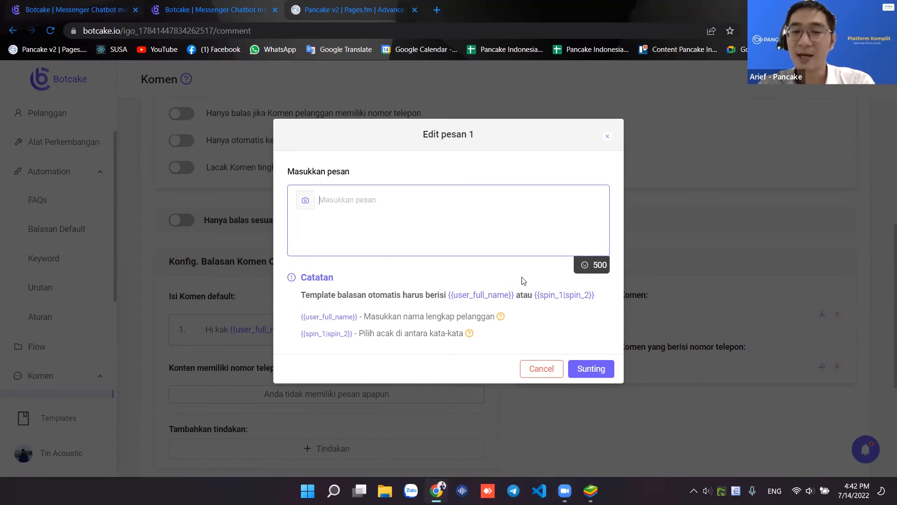
{"action": "key", "text": "ctrl+z"}
{"action": "left_click", "coordinate": [495, 234]}
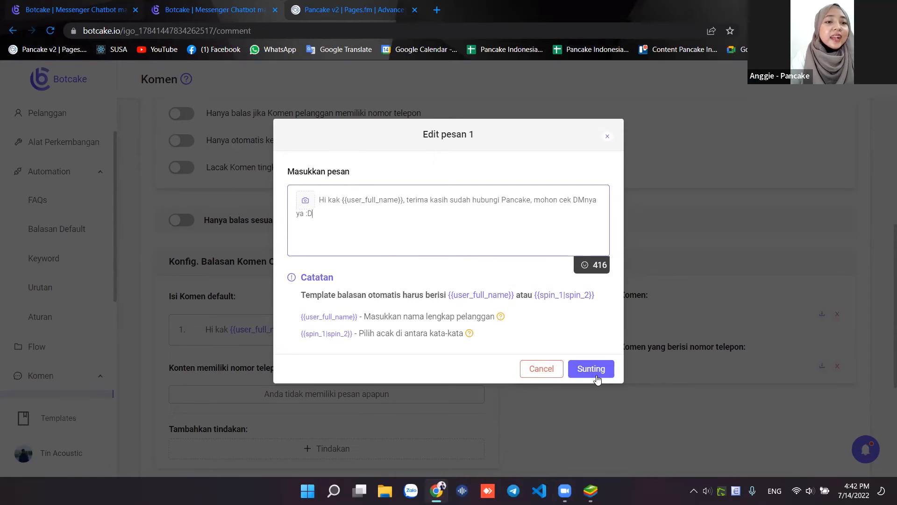
{"action": "left_click", "coordinate": [608, 139]}
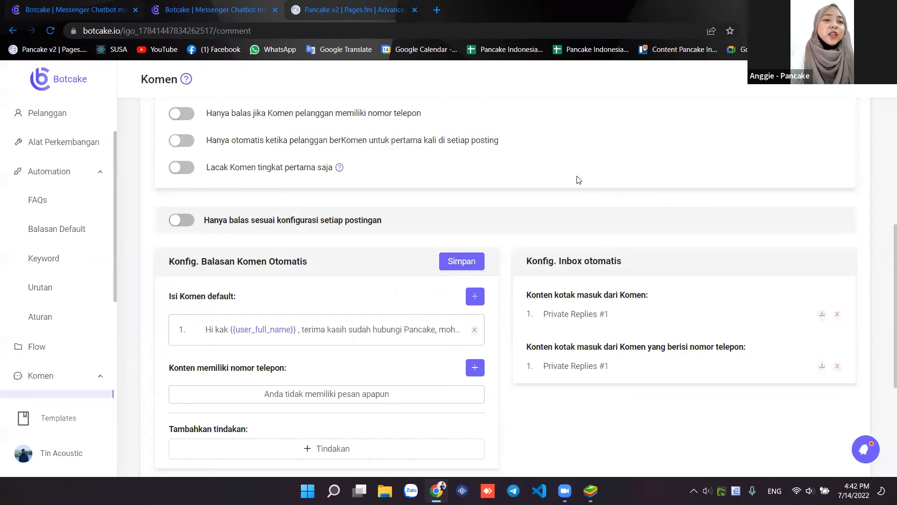
- Save the comment auto-reply config, then review Komen settings: filters off, inbox replies using Private Replies #1
{"action": "left_click", "coordinate": [480, 261]}
{"action": "scroll", "coordinate": [483, 259], "scroll_direction": "down", "scroll_amount": 2}
{"action": "scroll", "coordinate": [483, 259], "scroll_direction": "up", "scroll_amount": 7}
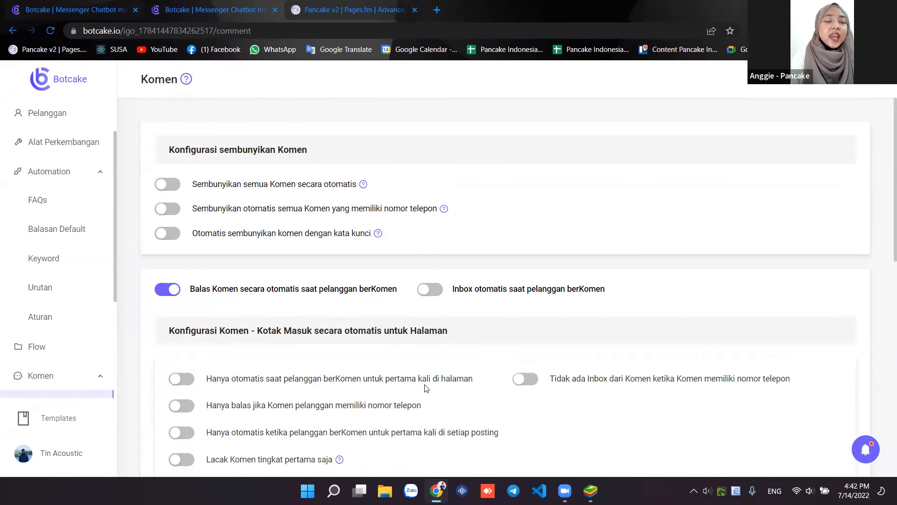
{"action": "scroll", "coordinate": [457, 126], "scroll_direction": "down", "scroll_amount": 5}
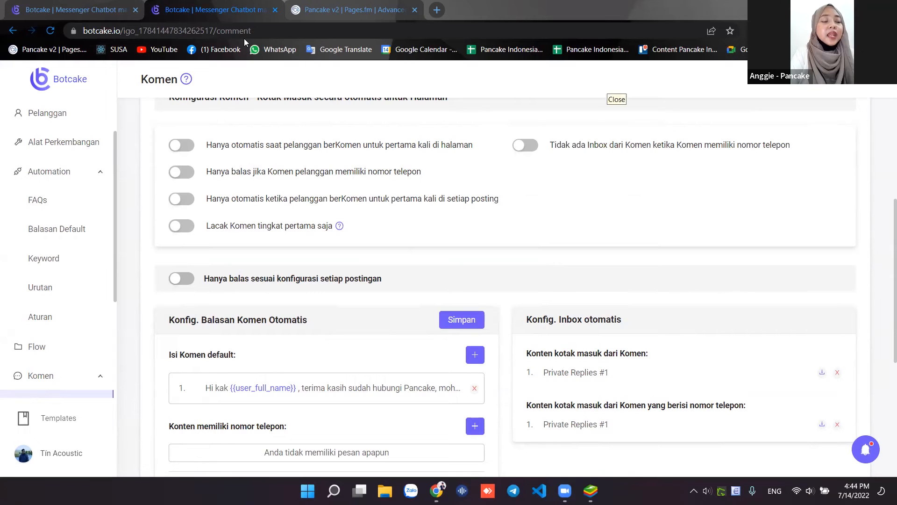
{"action": "left_click", "coordinate": [552, 108]}
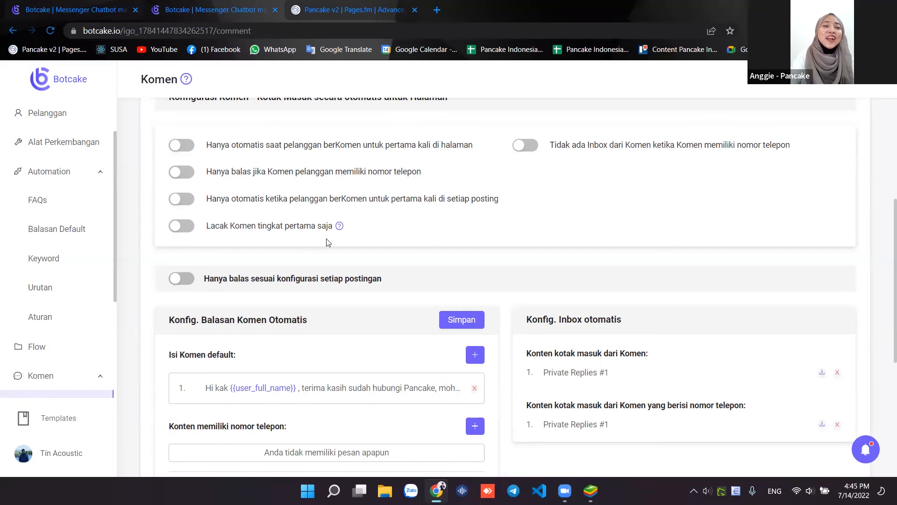
- From the FAQs page, open Balasan Default to see 26 messages sent, 100% successful
{"action": "left_click", "coordinate": [38, 200]}
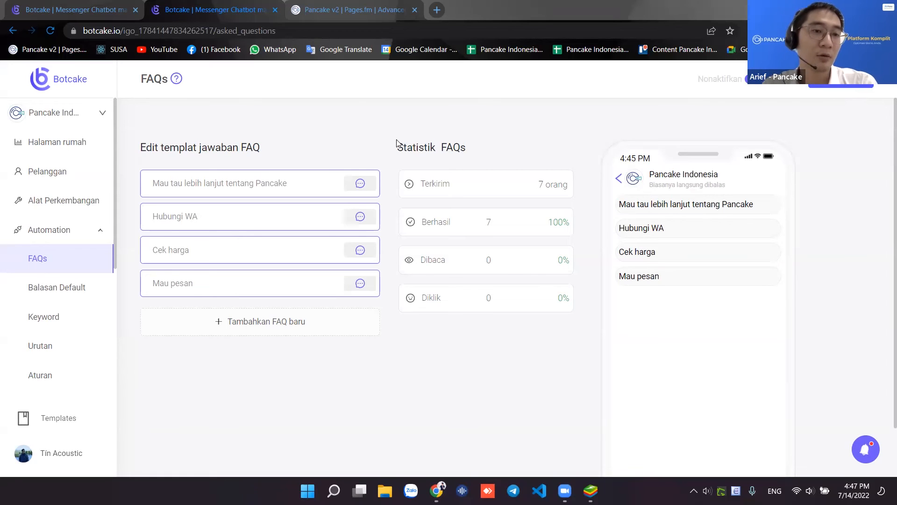
{"action": "left_click", "coordinate": [82, 292]}
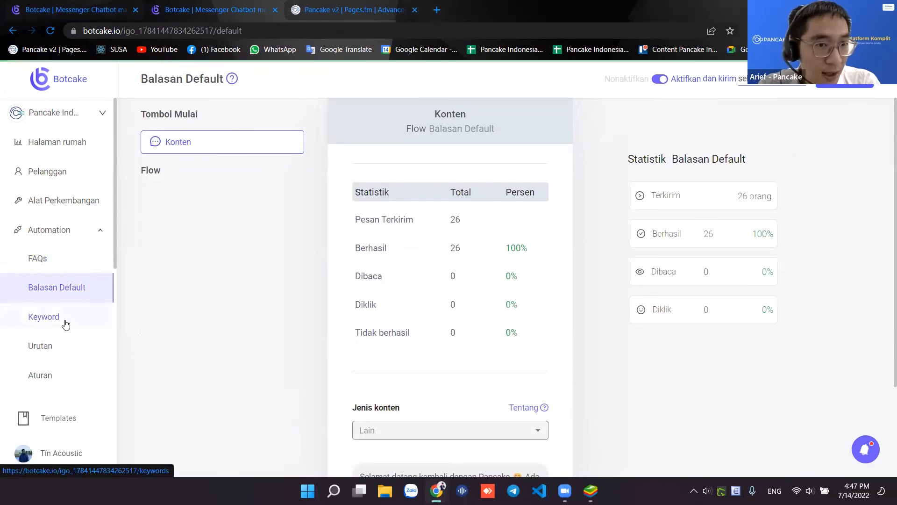
- Open the Balasan Default message editor showing quick replies Pancake, POS, Botcake and Webcake
{"action": "left_click", "coordinate": [62, 318]}
{"action": "left_click", "coordinate": [74, 290]}
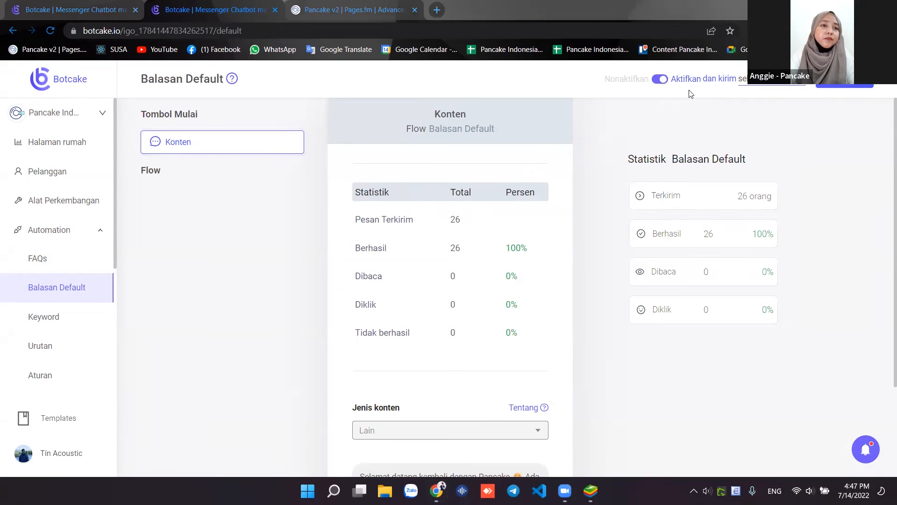
{"action": "left_click", "coordinate": [844, 80]}
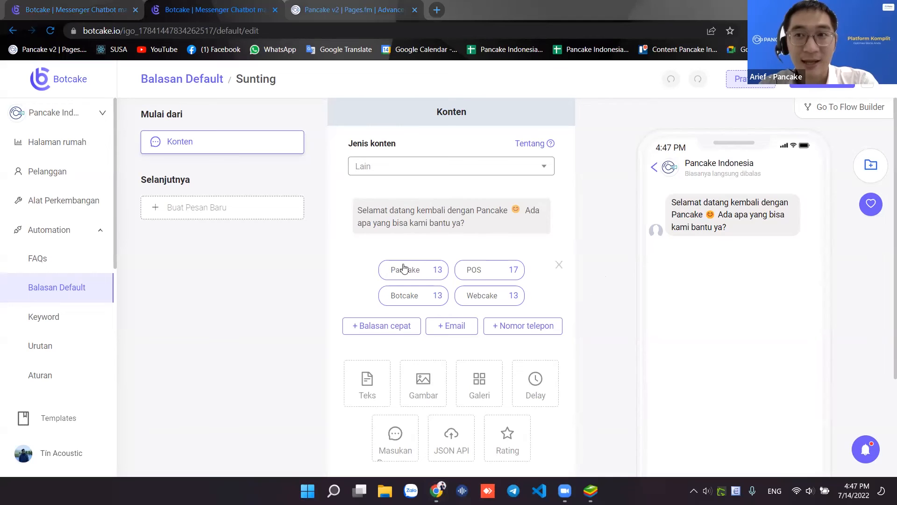
{"action": "scroll", "coordinate": [421, 290], "scroll_direction": "down", "scroll_amount": 3}
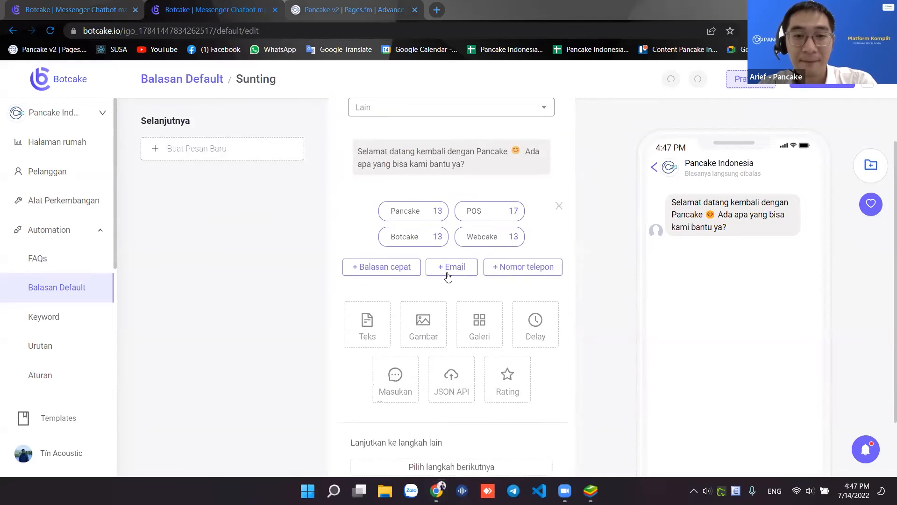
{"action": "scroll", "coordinate": [381, 241], "scroll_direction": "up", "scroll_amount": 3}
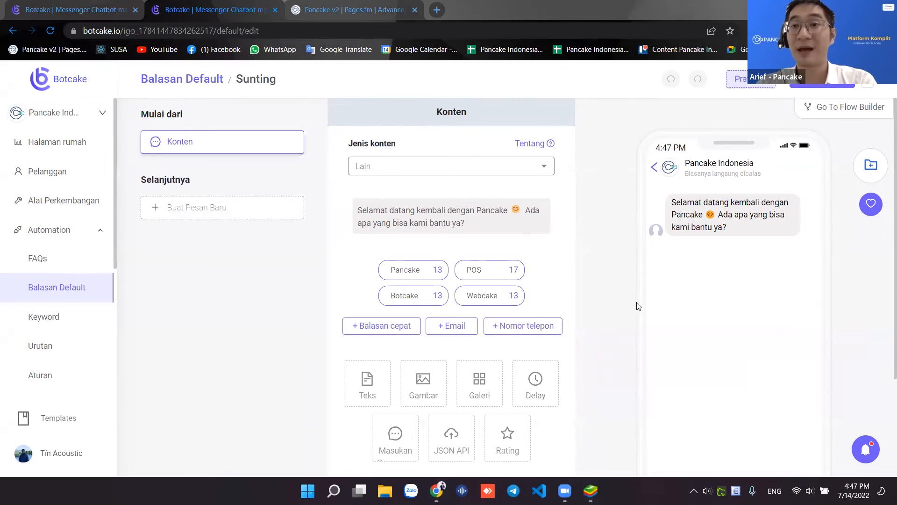
{"action": "left_click", "coordinate": [591, 490]}
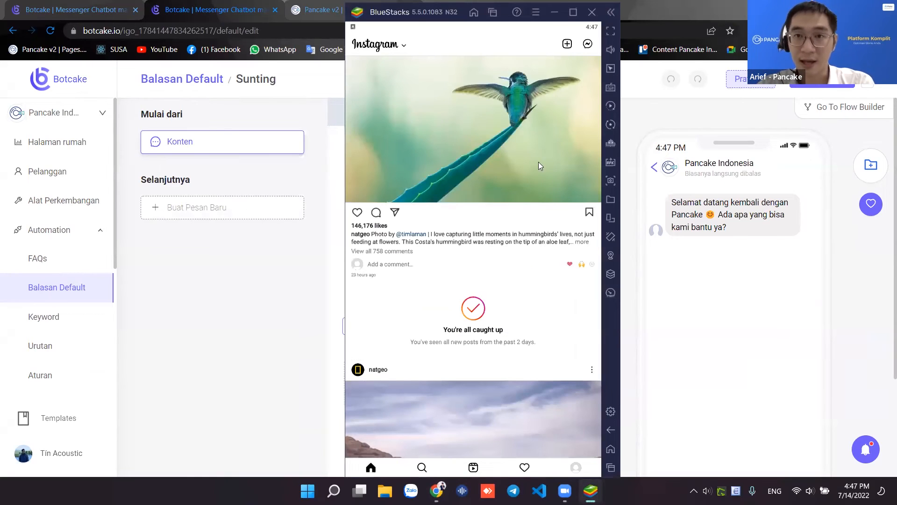
{"action": "left_click", "coordinate": [269, 263]}
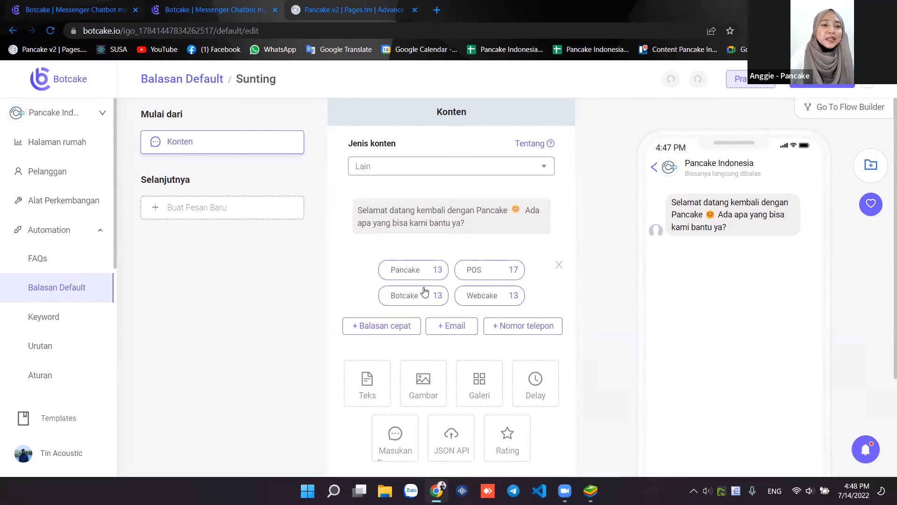
{"action": "scroll", "coordinate": [424, 292], "scroll_direction": "up", "scroll_amount": 5}
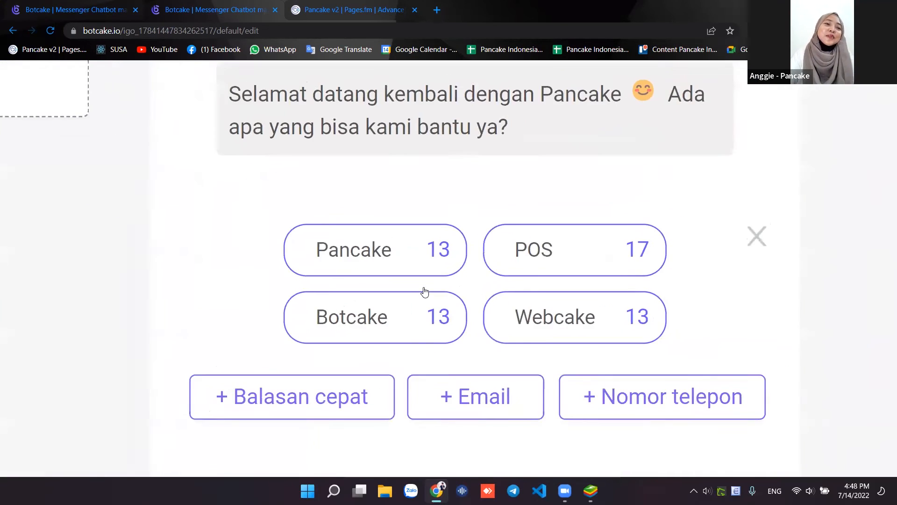
{"action": "scroll", "coordinate": [424, 292], "scroll_direction": "up", "scroll_amount": 1}
{"action": "scroll", "coordinate": [425, 292], "scroll_direction": "right", "scroll_amount": 2}
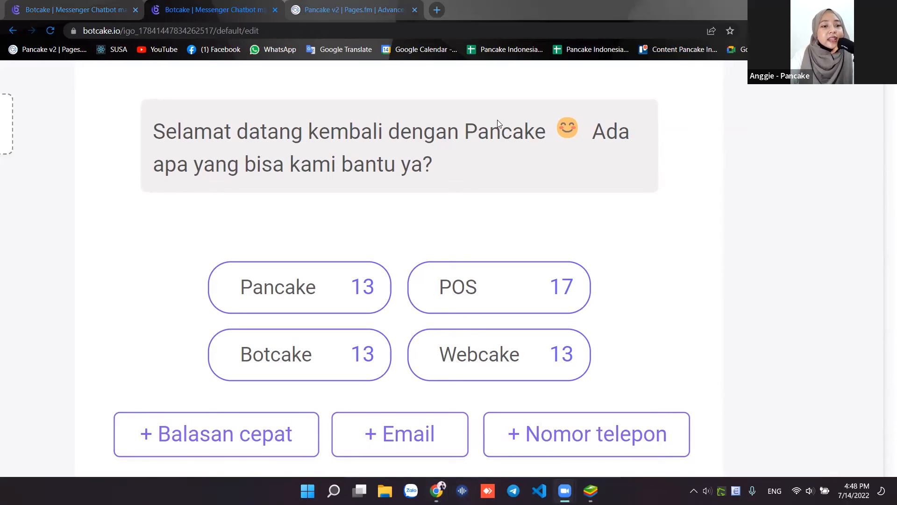
{"action": "mouse_move", "coordinate": [498, 121]}
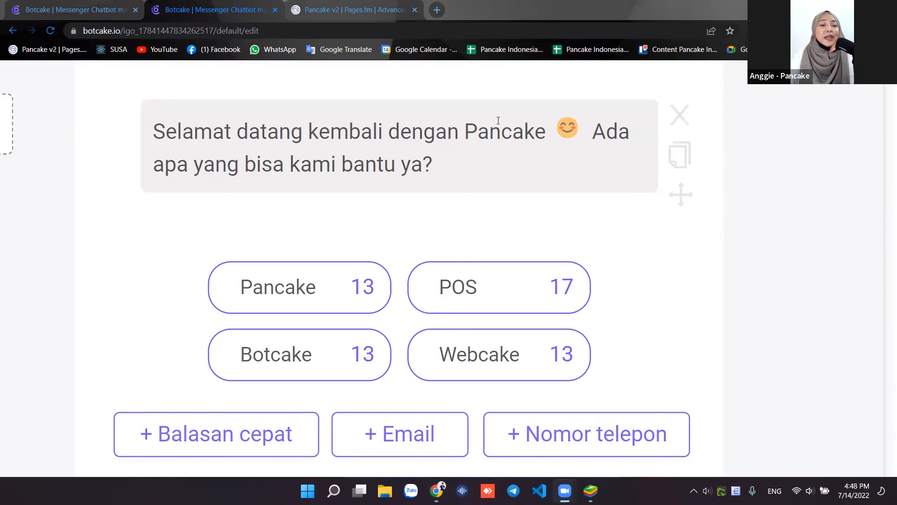
{"action": "scroll", "coordinate": [498, 120], "scroll_direction": "down", "scroll_amount": 4}
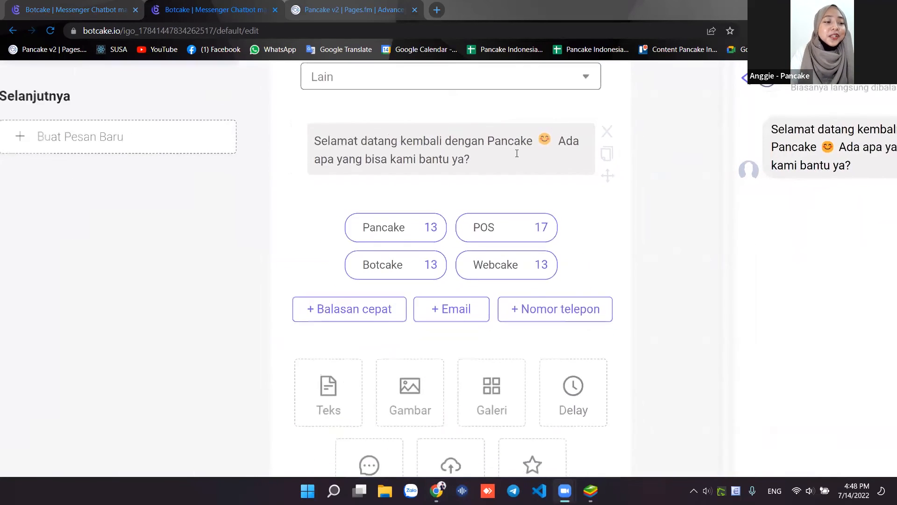
{"action": "scroll", "coordinate": [517, 154], "scroll_direction": "down", "scroll_amount": 3}
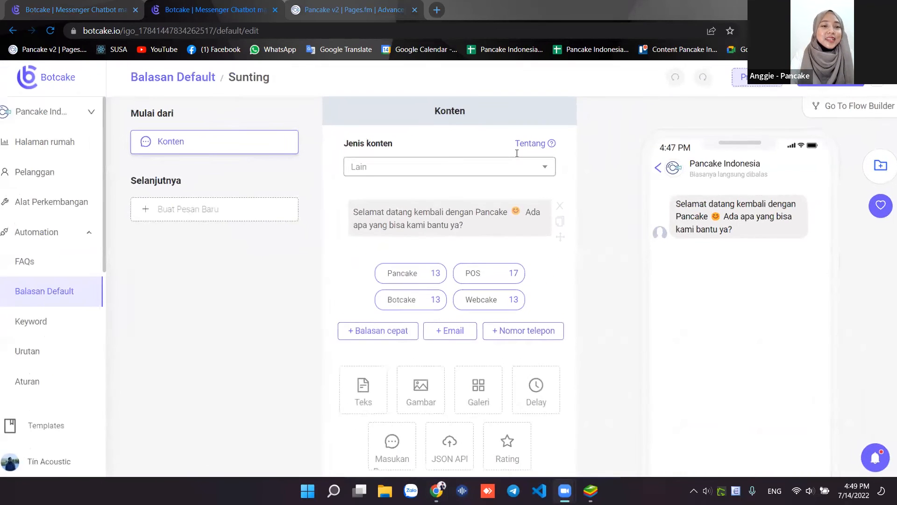
{"action": "scroll", "coordinate": [517, 153], "scroll_direction": "up", "scroll_amount": 4}
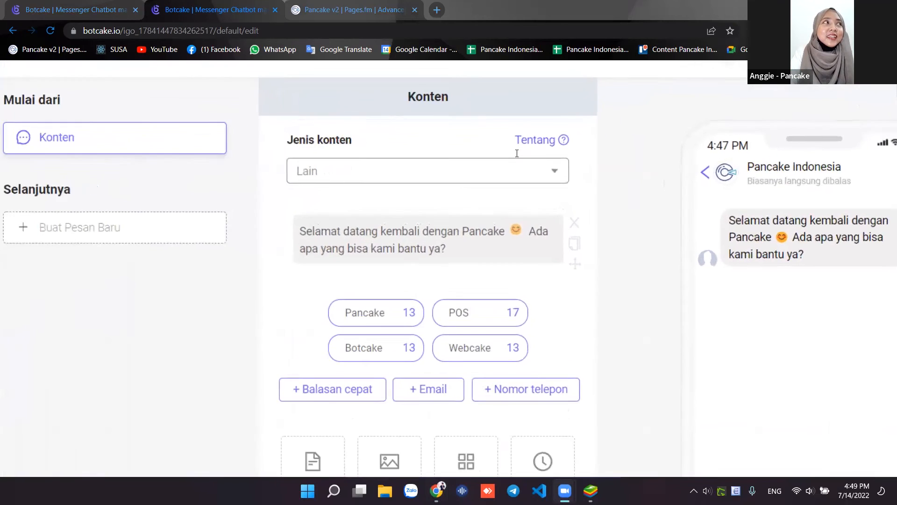
{"action": "scroll", "coordinate": [517, 153], "scroll_direction": "up", "scroll_amount": 4}
{"action": "scroll", "coordinate": [517, 153], "scroll_direction": "up", "scroll_amount": 2}
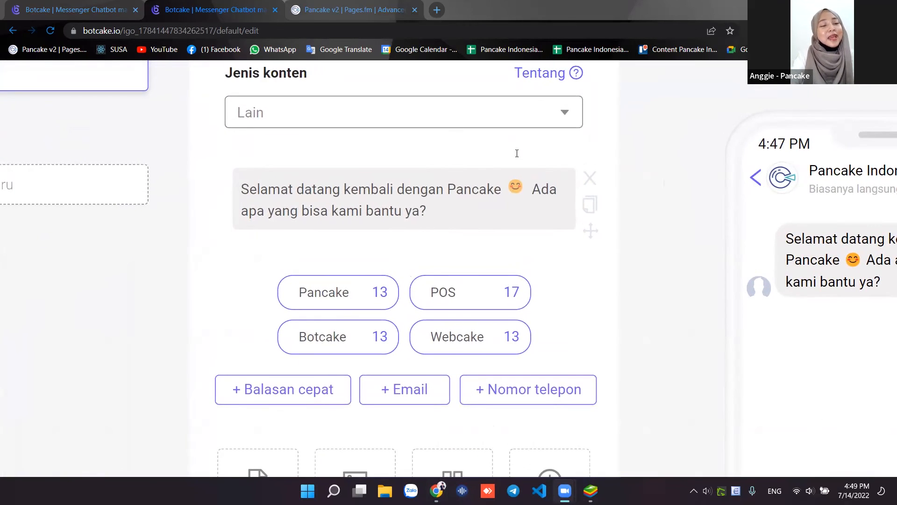
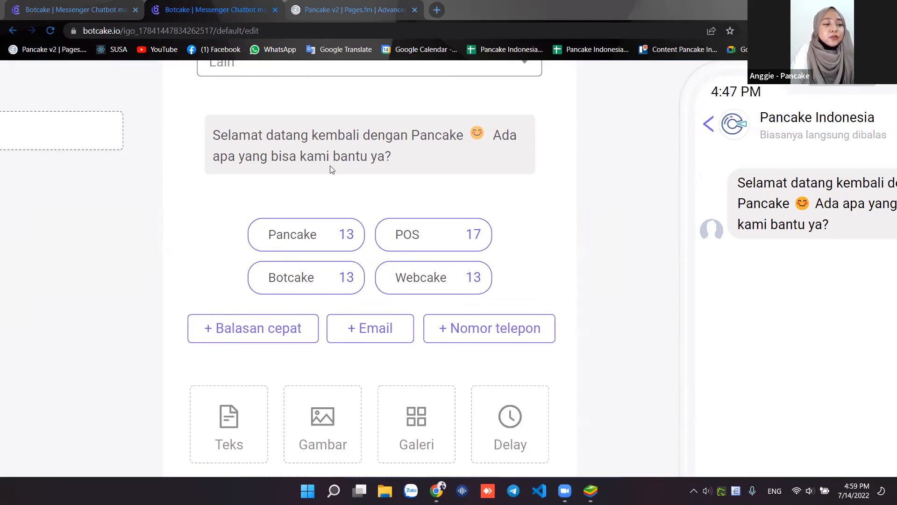
{"action": "left_click", "coordinate": [229, 14]}
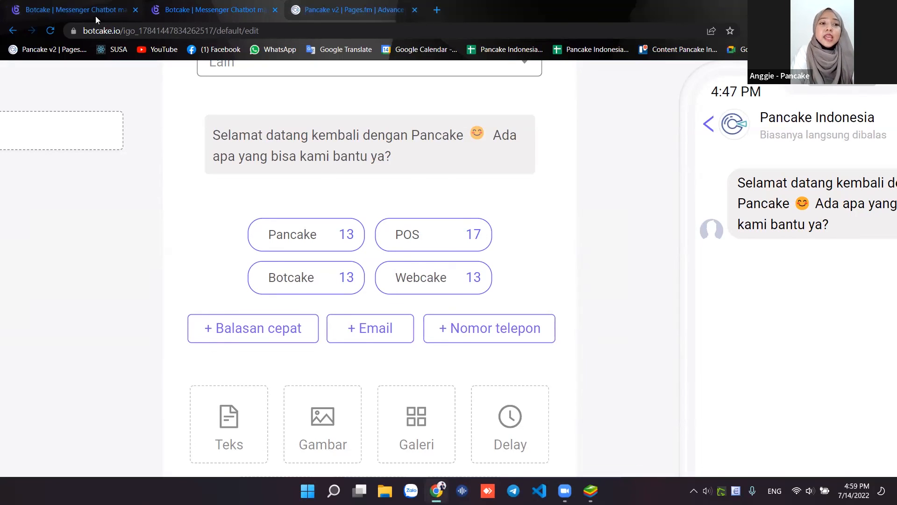